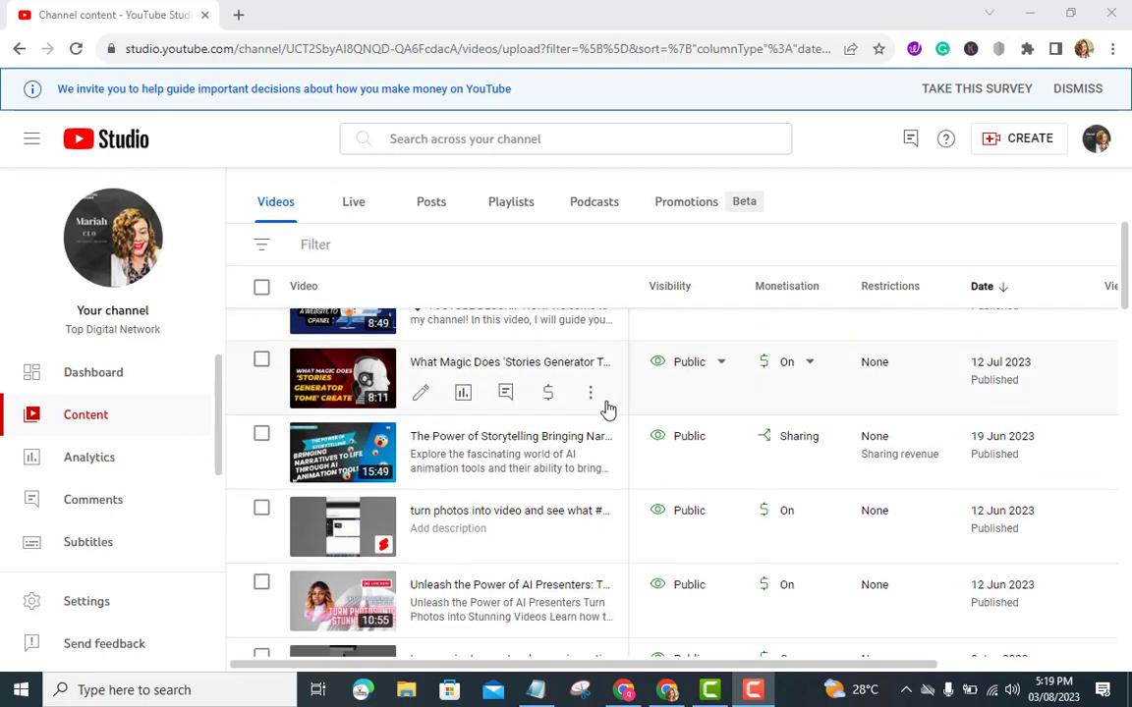
# Step: Open the details of the Mastering Facebook Post Engagement Ads video for editing
pyautogui.scroll(3, 480, 430)
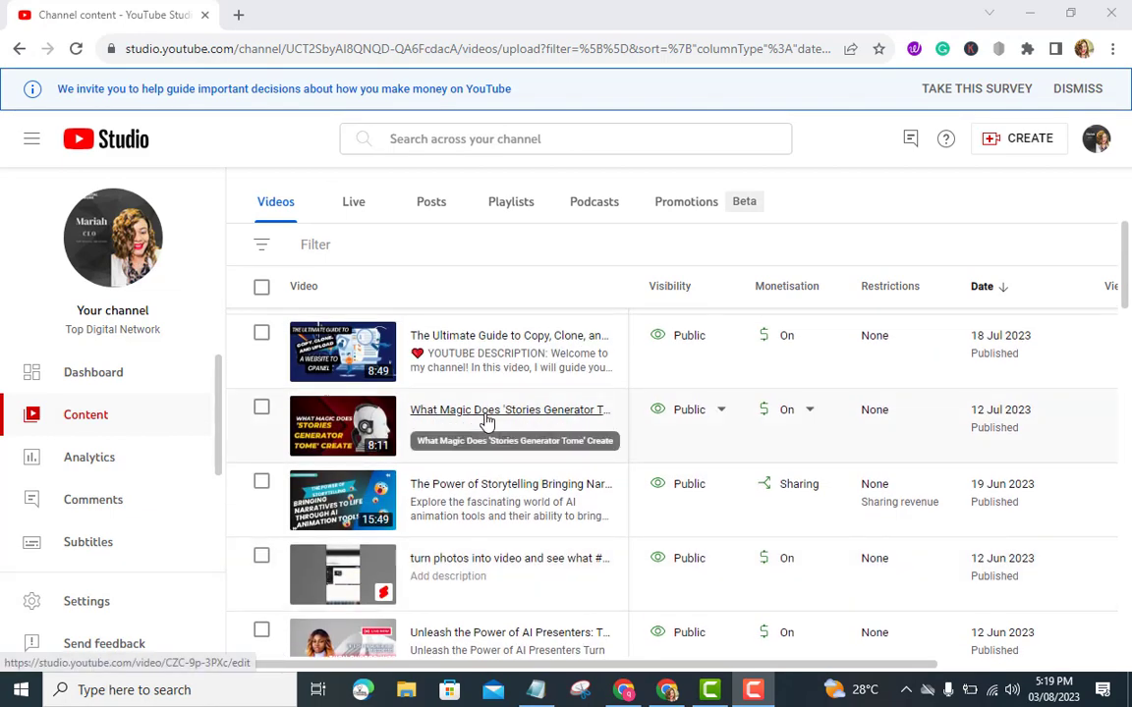
pyautogui.scroll(3, 482, 432)
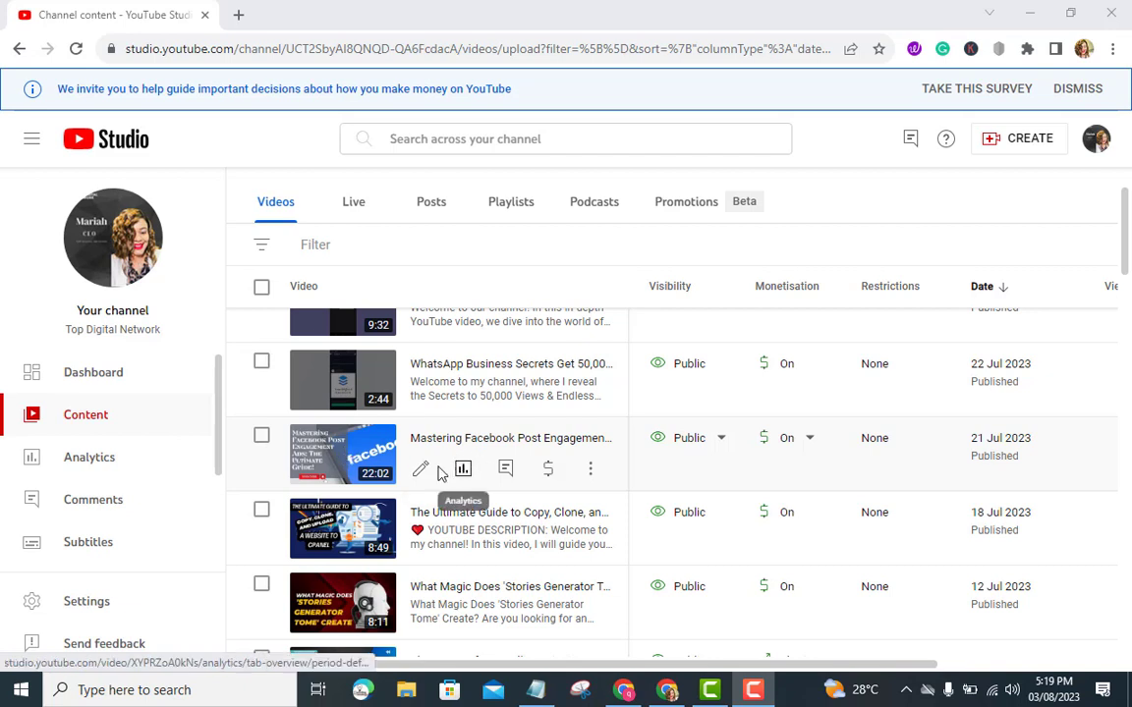
pyautogui.click(420, 470)
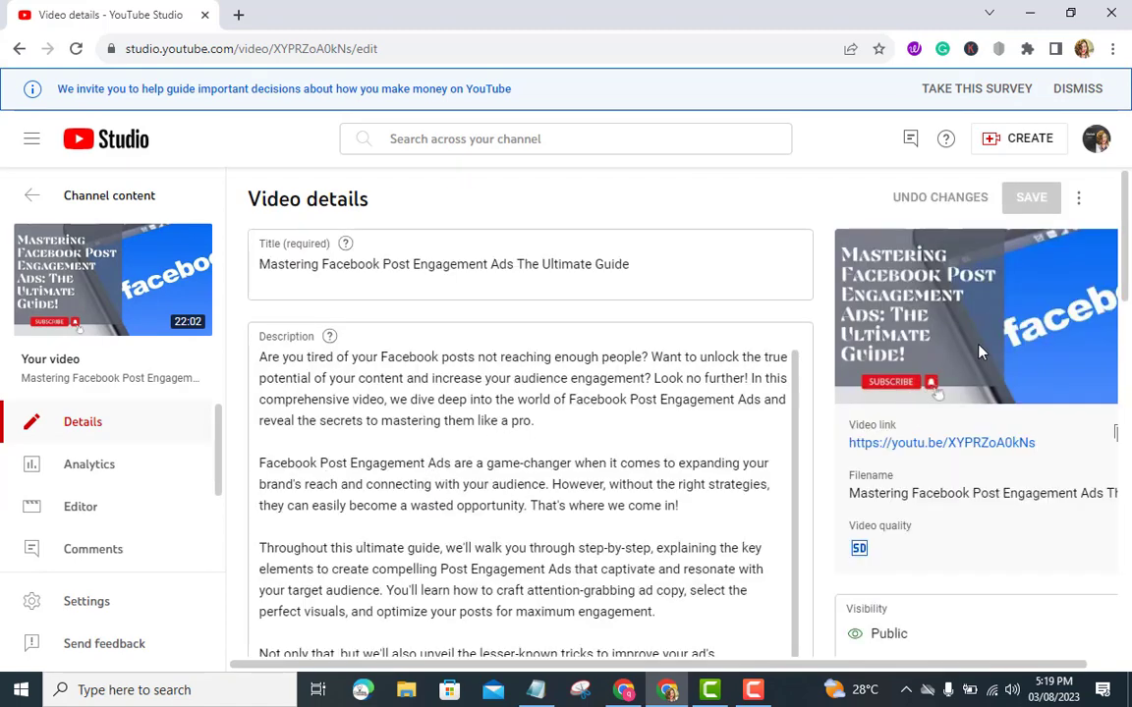
# Step: Expand the video's additional detail settings and bring up the Automatic chapters section
pyautogui.scroll(-5, 940, 506)
pyautogui.scroll(5, 938, 511)
pyautogui.scroll(-3, 697, 403)
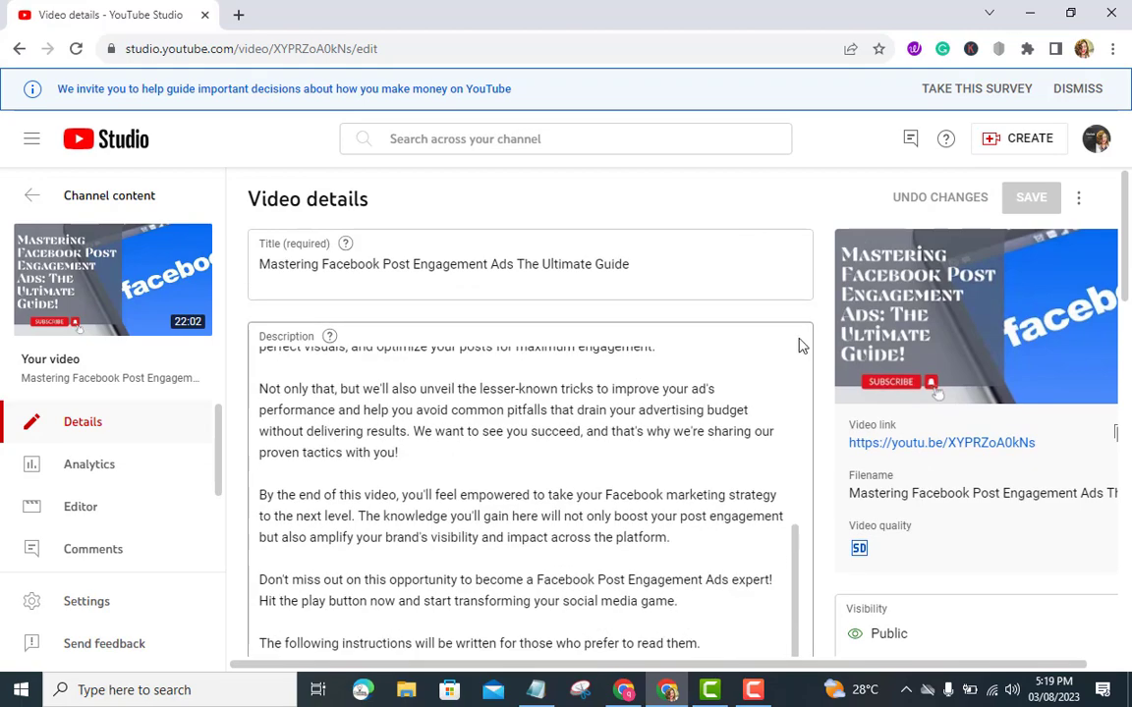
pyautogui.scroll(-1, 807, 362)
pyautogui.scroll(-10, 808, 362)
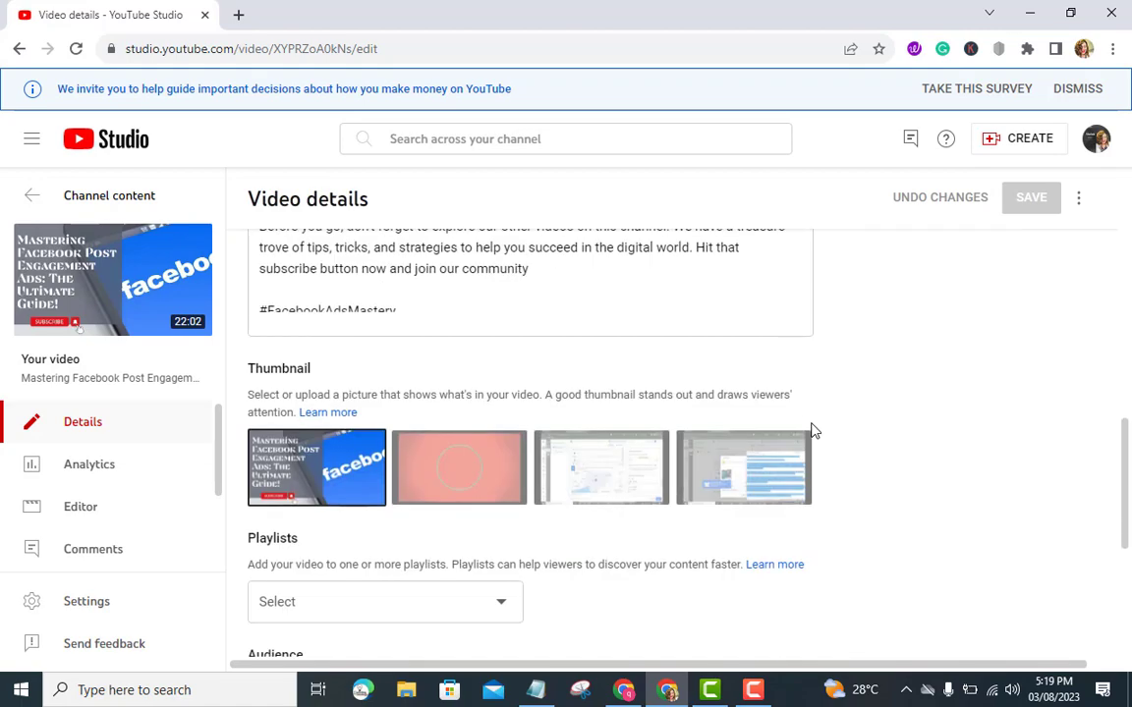
pyautogui.scroll(-2, 811, 433)
pyautogui.scroll(-1, 810, 429)
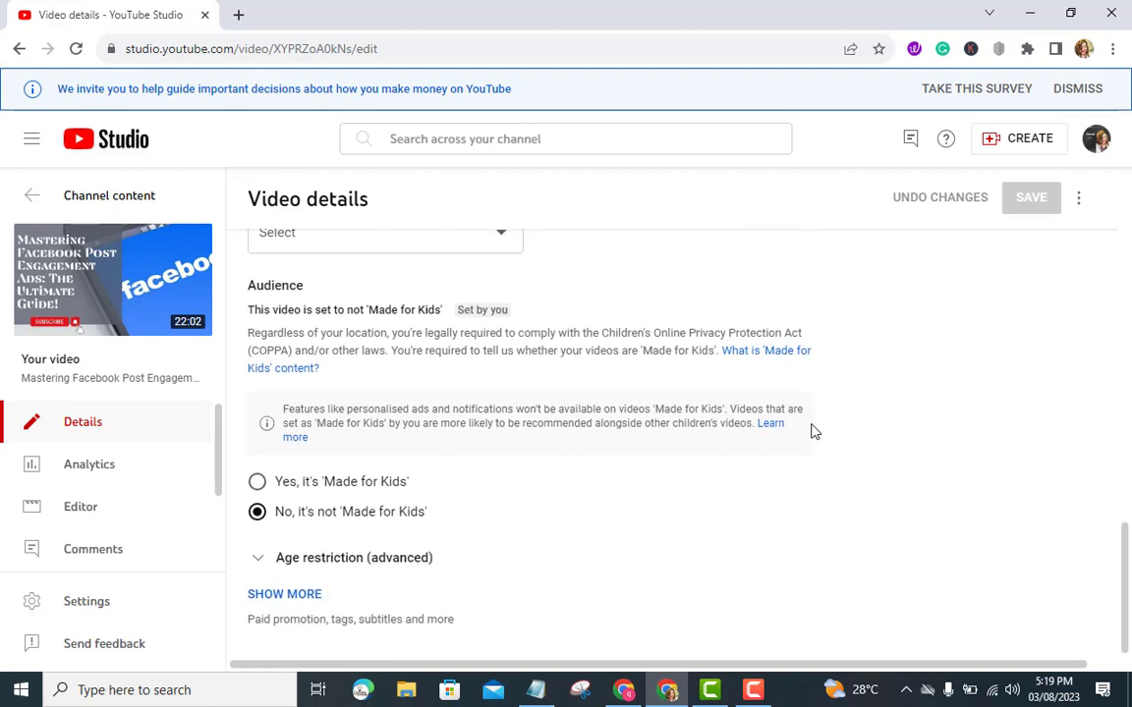
pyautogui.click(286, 594)
pyautogui.click(308, 598)
pyautogui.scroll(-3, 491, 520)
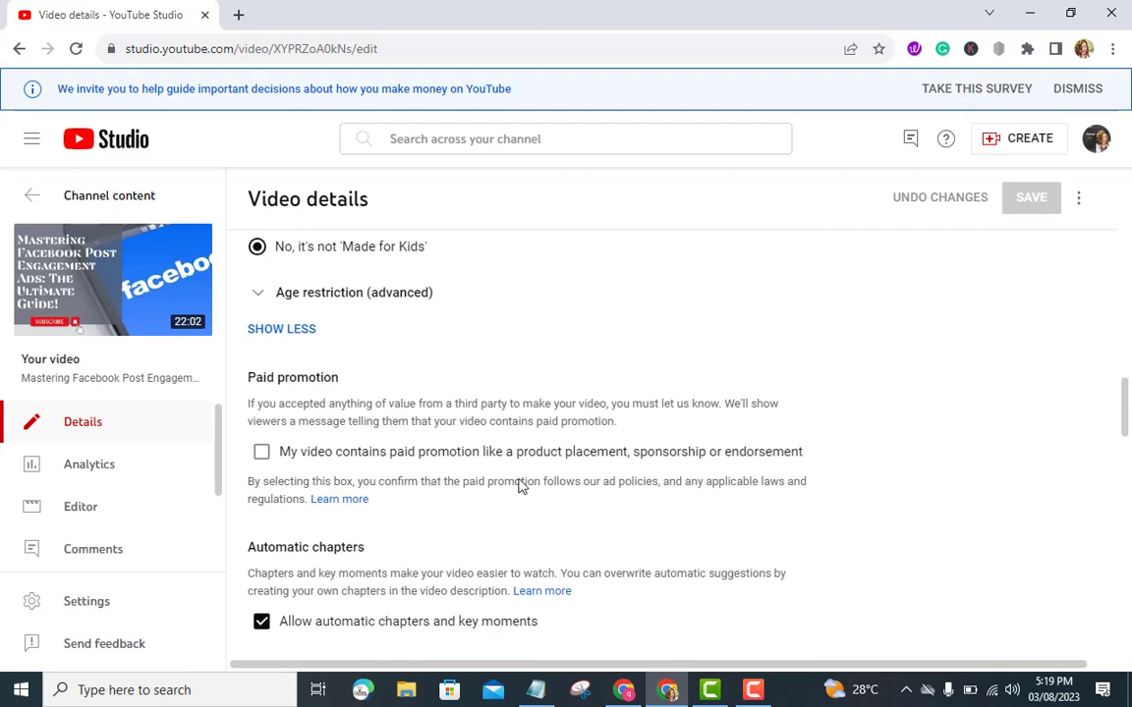
pyautogui.scroll(-2, 865, 393)
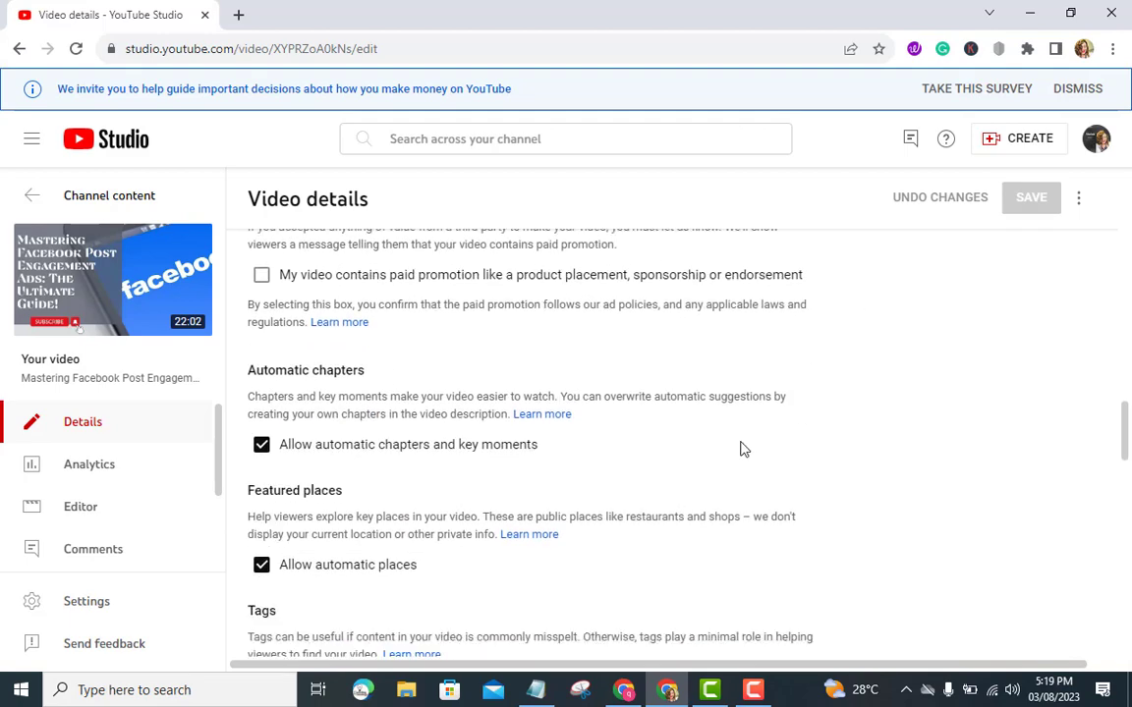
# Step: Turn the option to allow automatic chapters and key moments off and back on
pyautogui.click(263, 447)
pyautogui.click(262, 447)
pyautogui.click(262, 447)
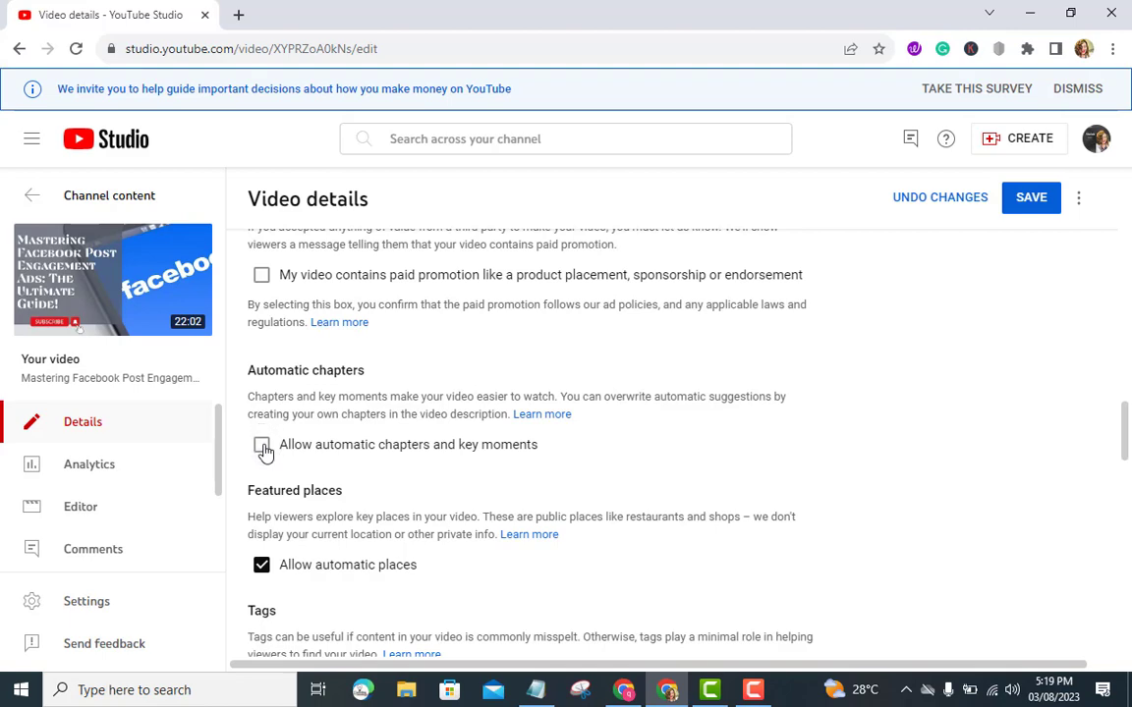
pyautogui.click(262, 447)
# Step: Add the heading "Chapters" to the video description, between the closing subscribe paragraph and the first hashtag
pyautogui.scroll(3, 727, 438)
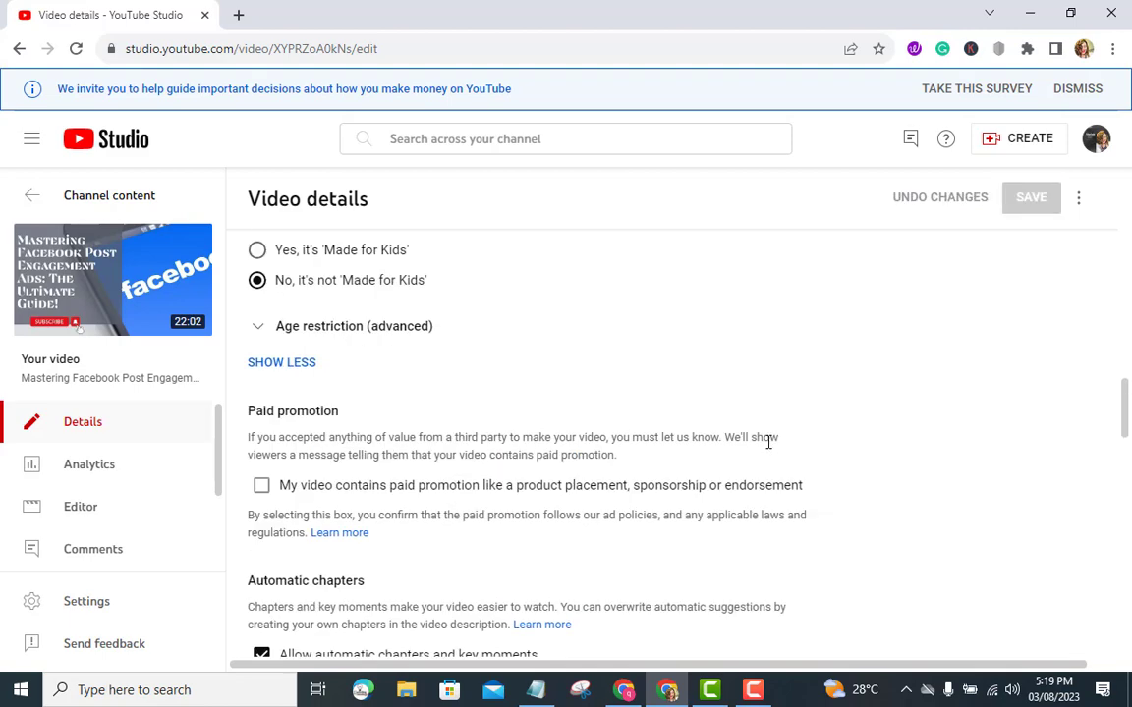
pyautogui.scroll(10, 768, 442)
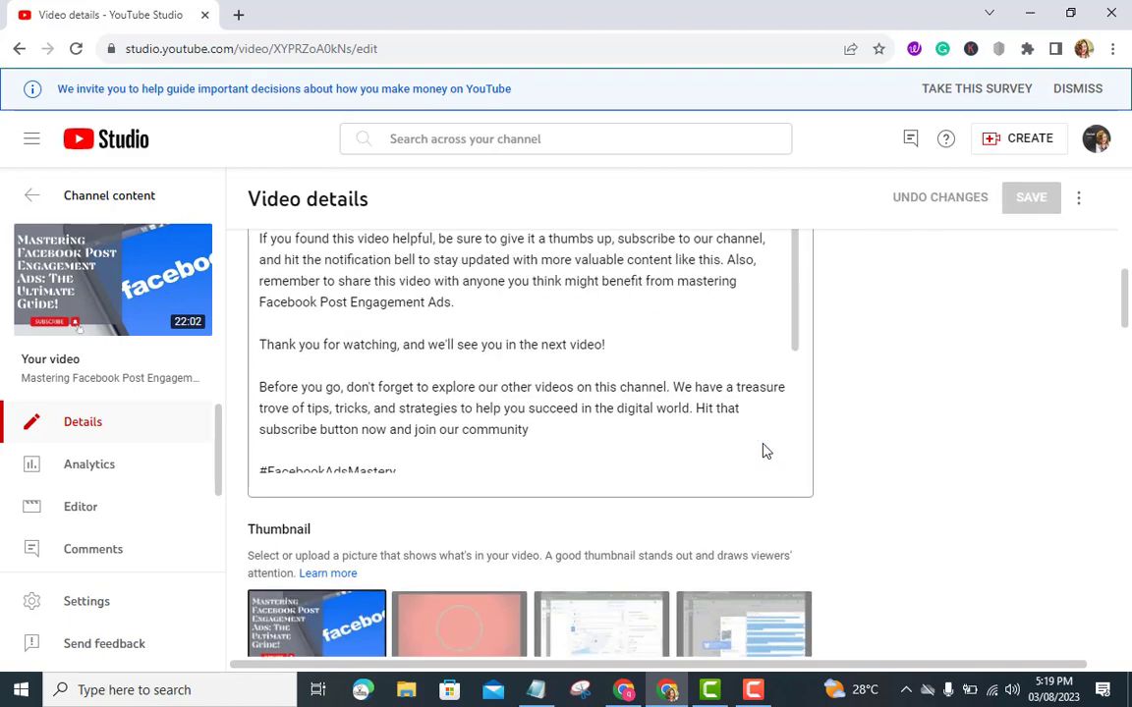
pyautogui.scroll(2, 603, 387)
pyautogui.scroll(-4, 603, 387)
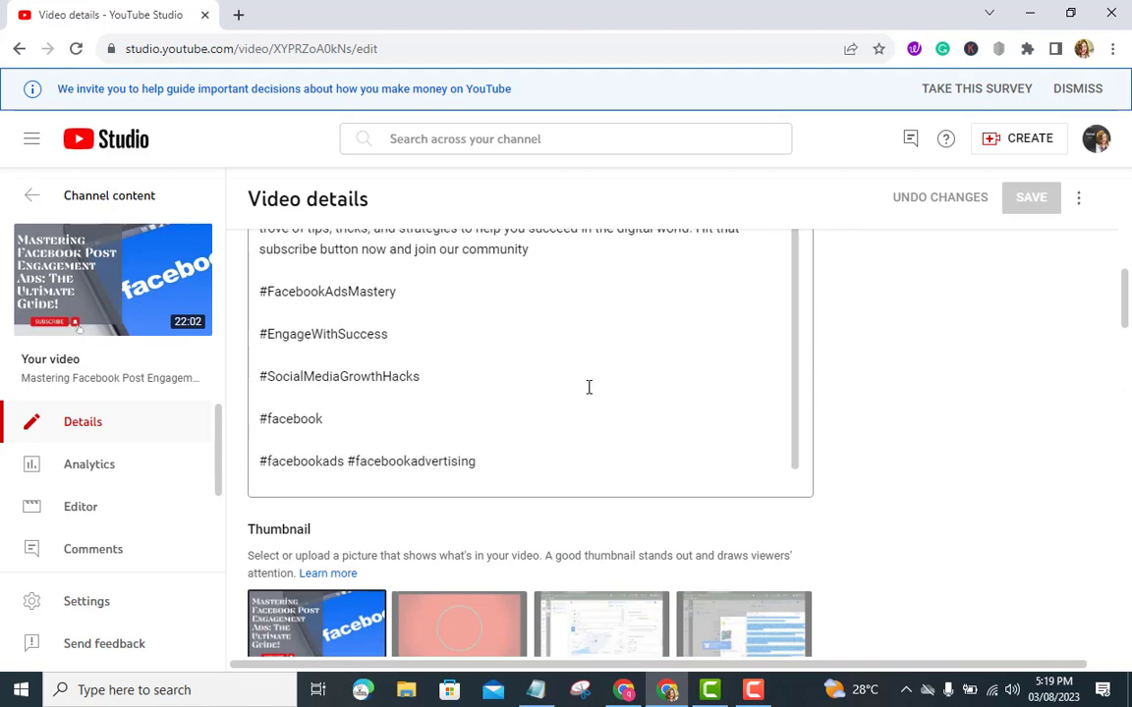
pyautogui.scroll(4, 526, 354)
pyautogui.scroll(-4, 530, 355)
pyautogui.scroll(2, 531, 355)
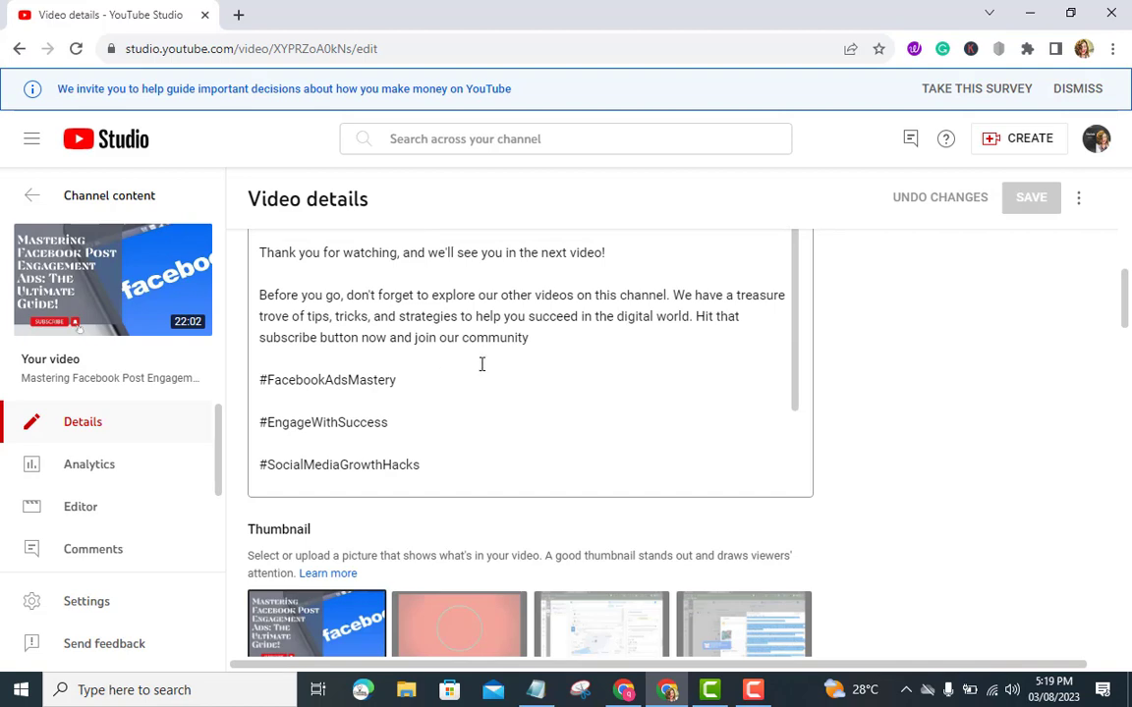
pyautogui.click(567, 339)
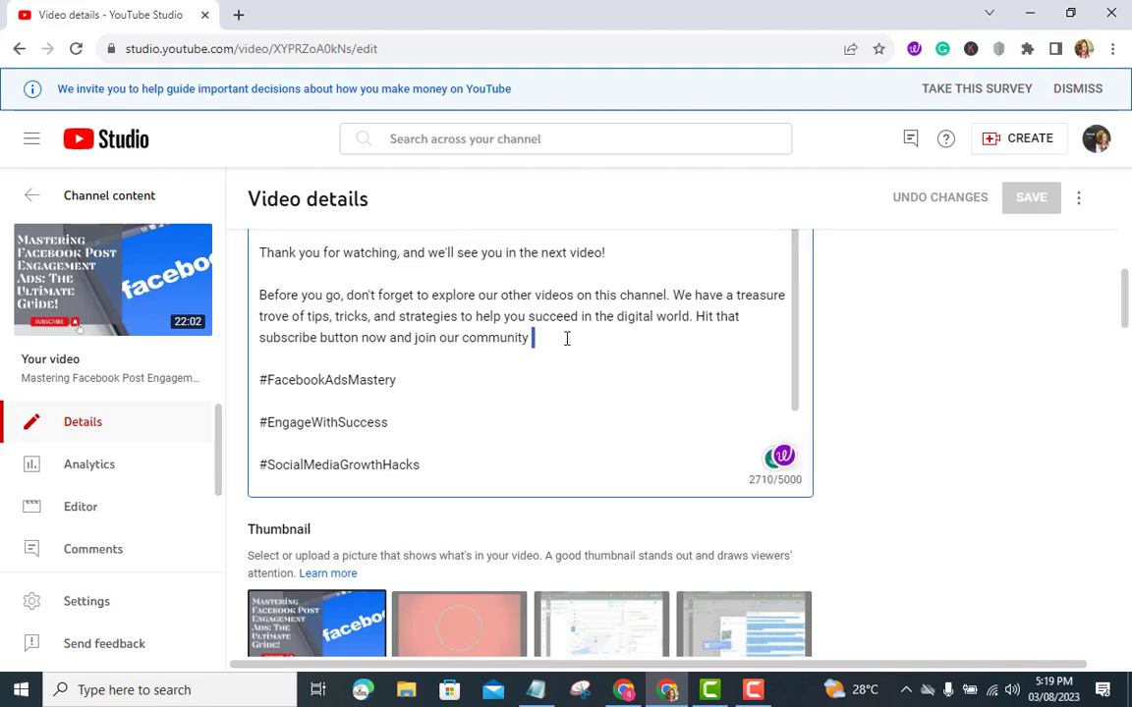
pyautogui.press('Return')
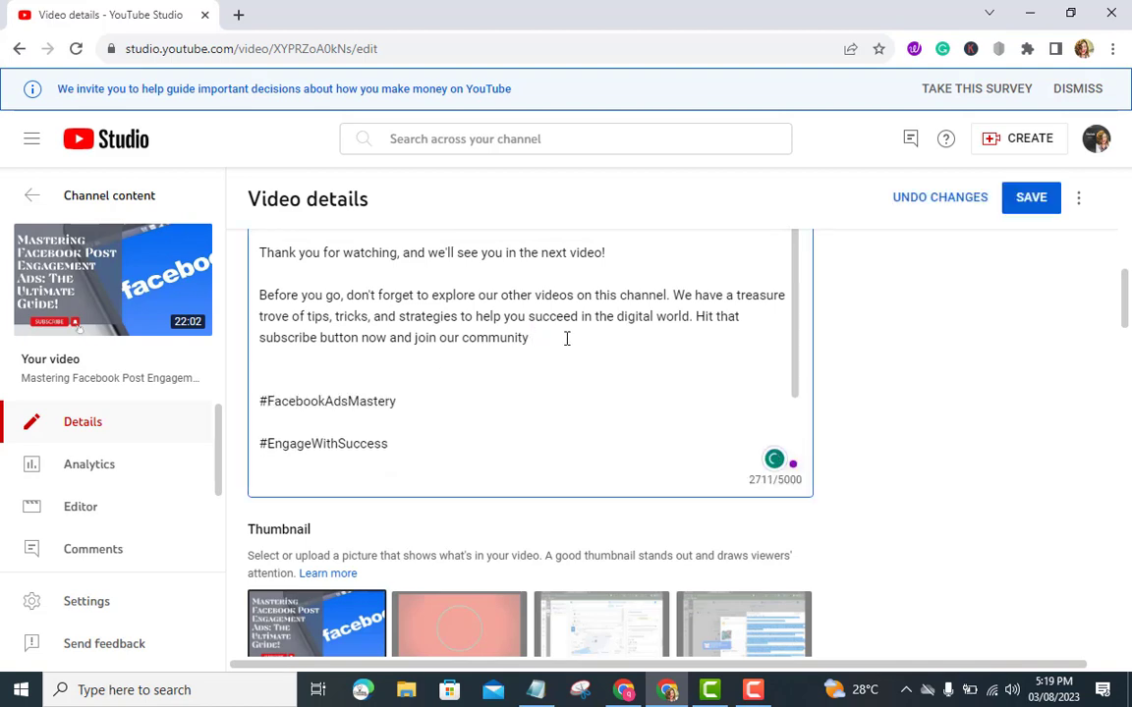
pyautogui.press('Return')
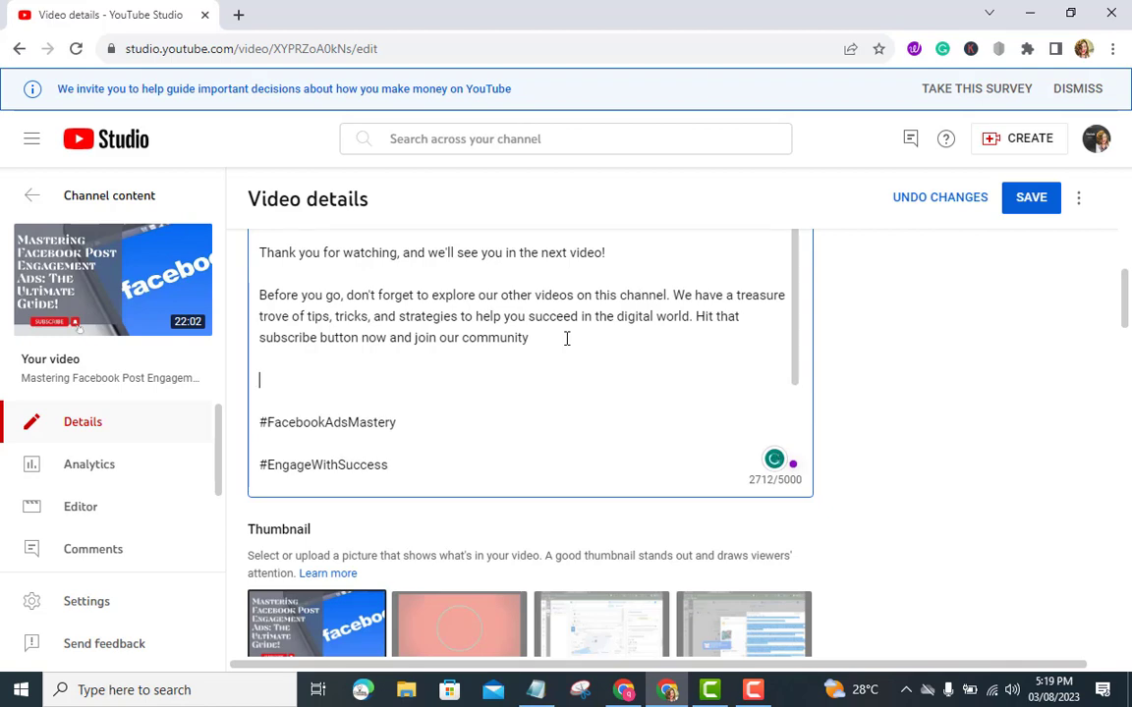
pyautogui.write('Chapter')
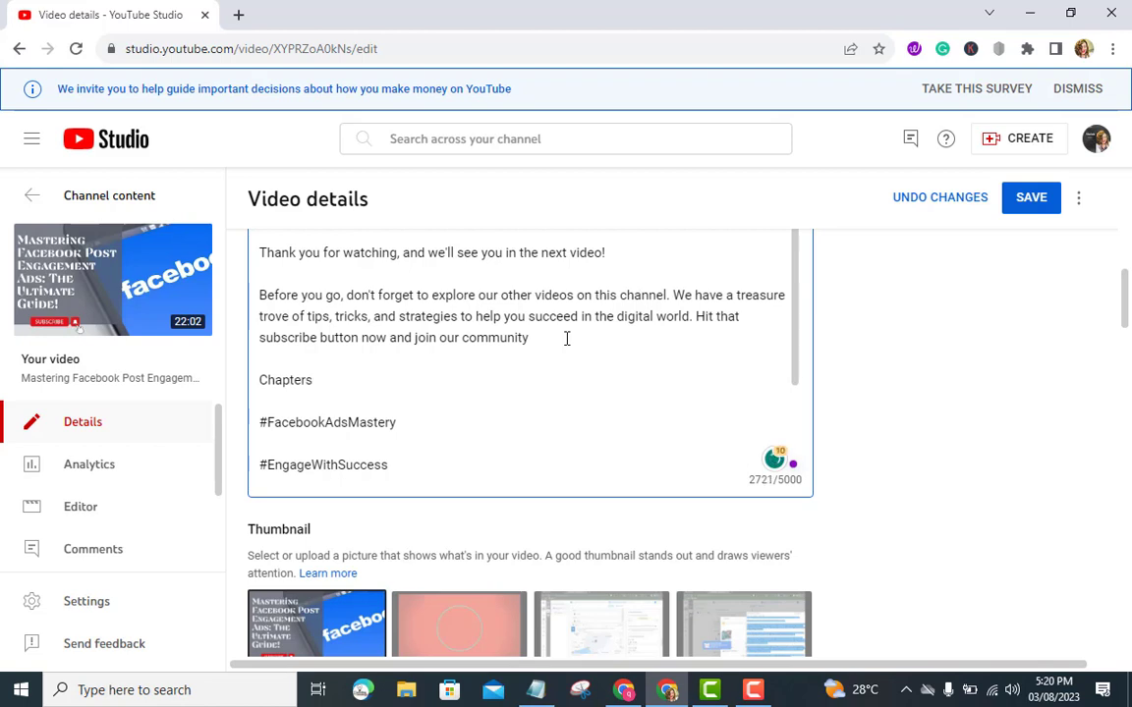
pyautogui.write('s')
# Step: Add the chapter entry "00:00 - Intro" under the Chapters heading, followed by a new line
pyautogui.press('Return')
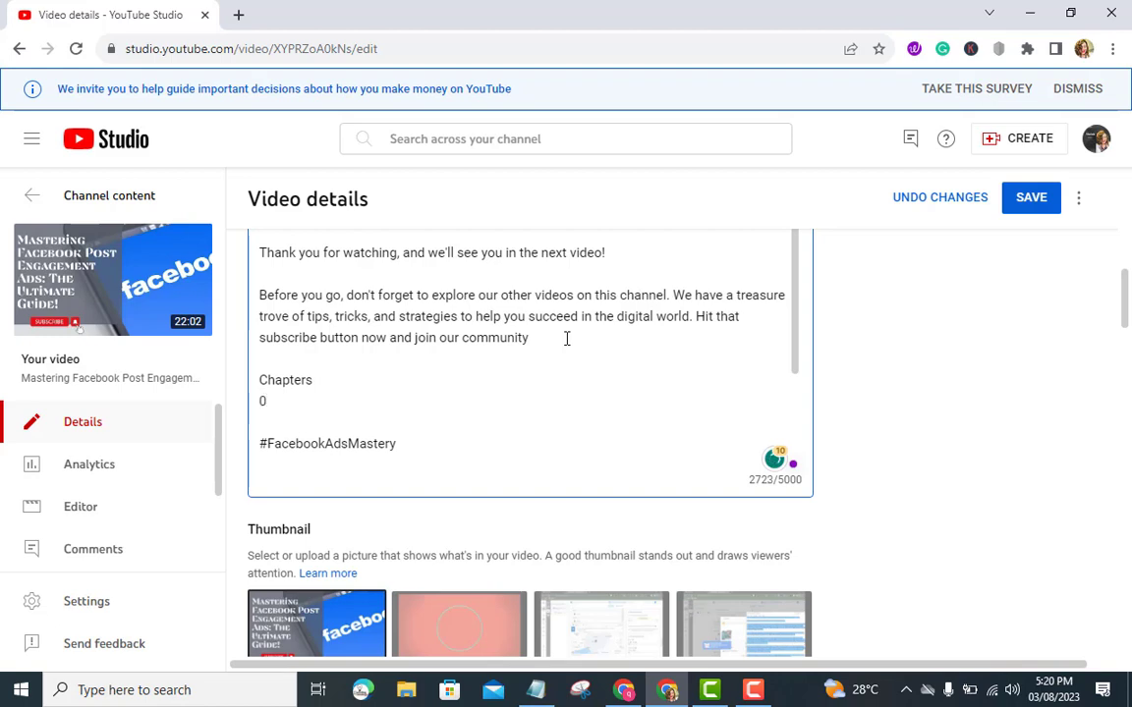
pyautogui.write('00:00 - Intro')
pyautogui.press('Return')
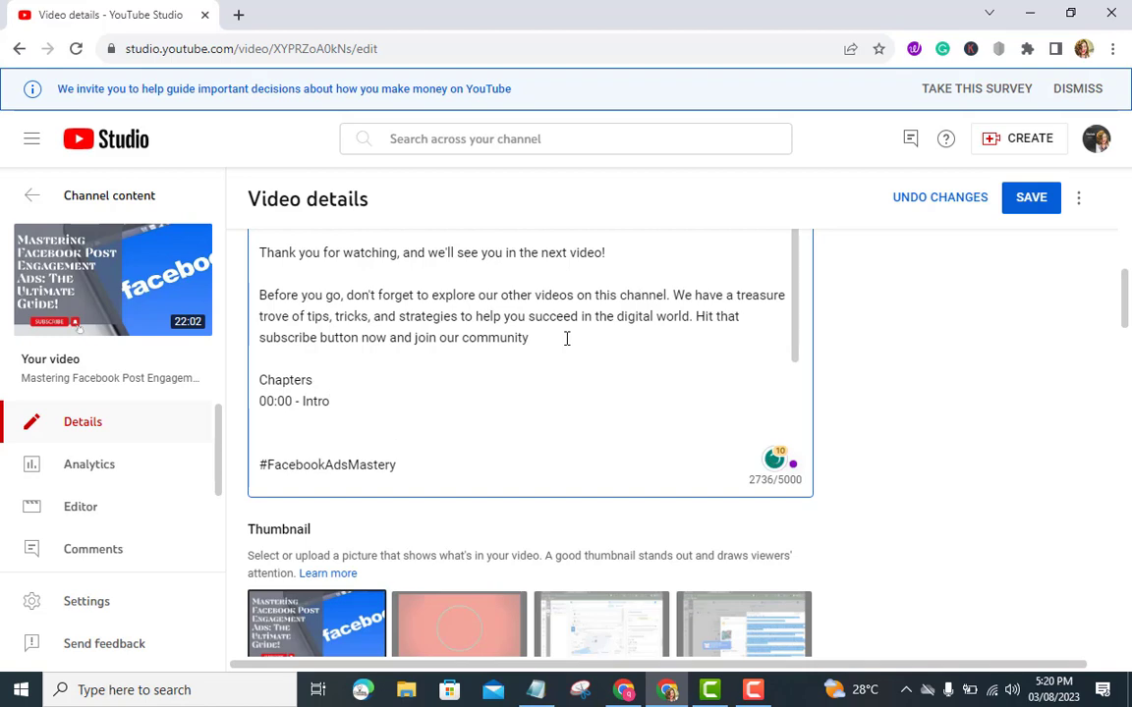
pyautogui.moveTo(116, 317)
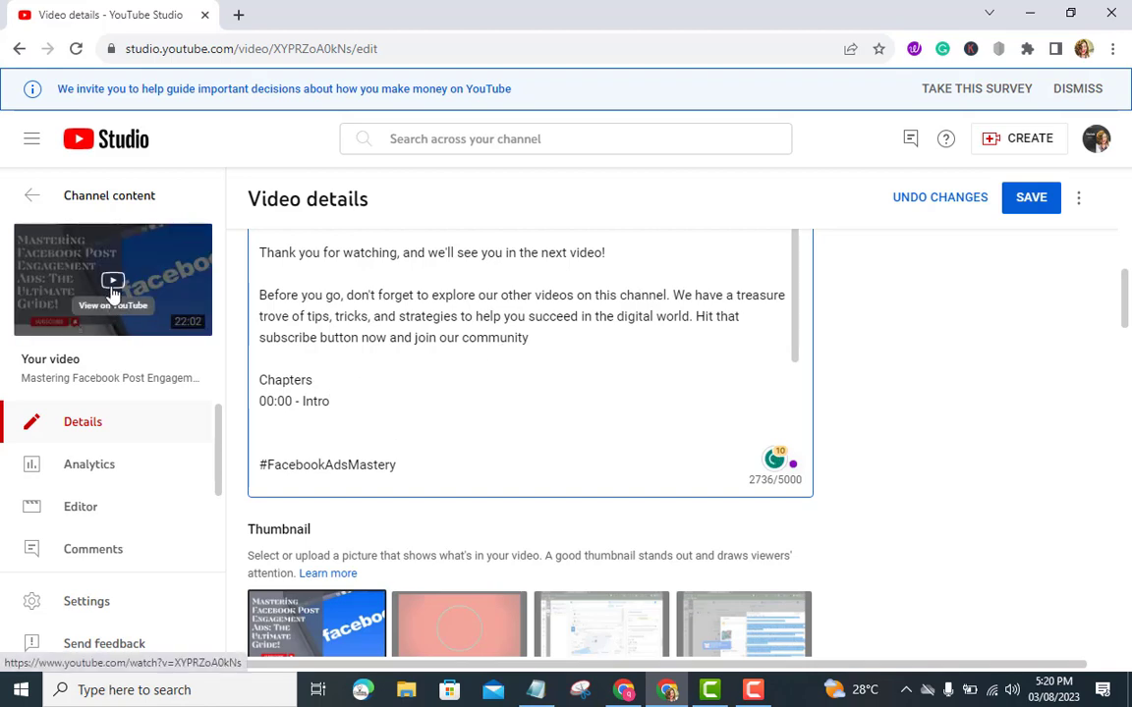
pyautogui.rightClick(113, 293)
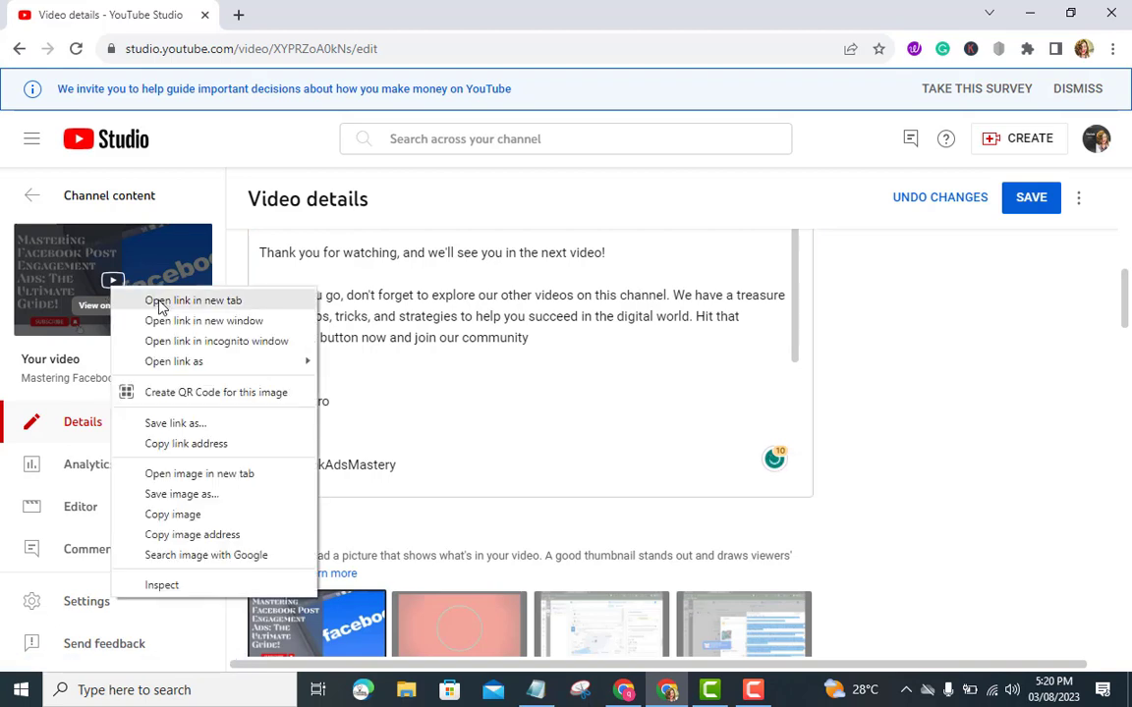
pyautogui.click(221, 218)
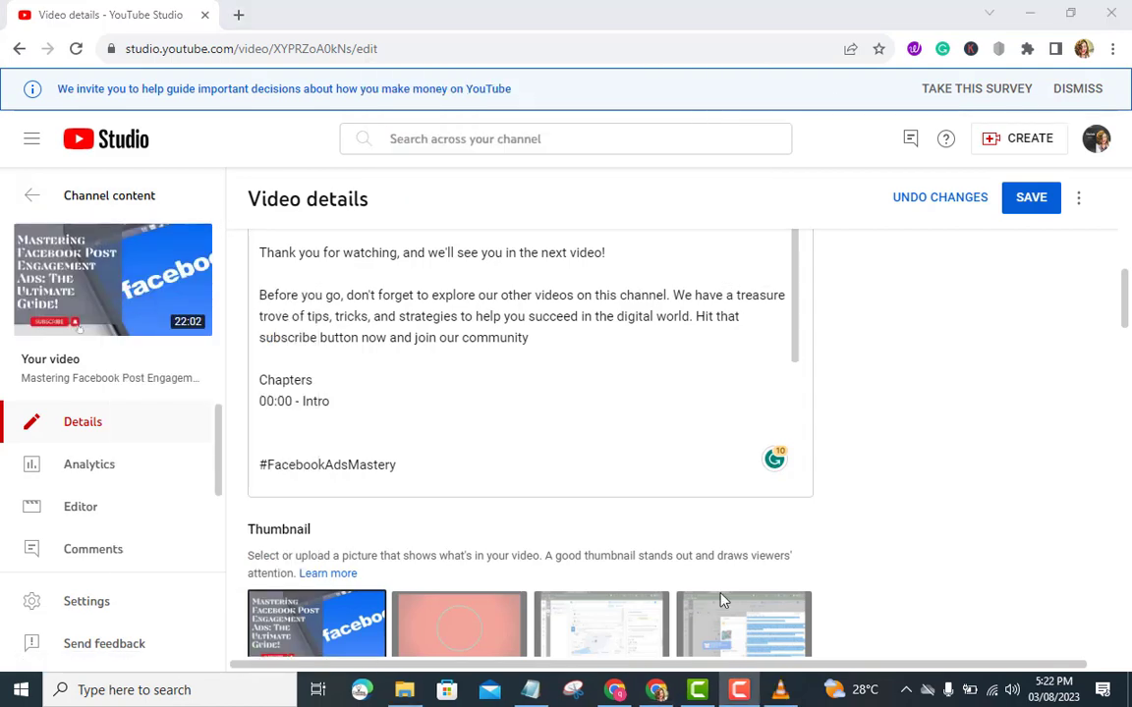
# Step: Switch to VLC, skip through the video to locate the second chapter's start, pause at 00:55 and minimize the player
pyautogui.click(780, 689)
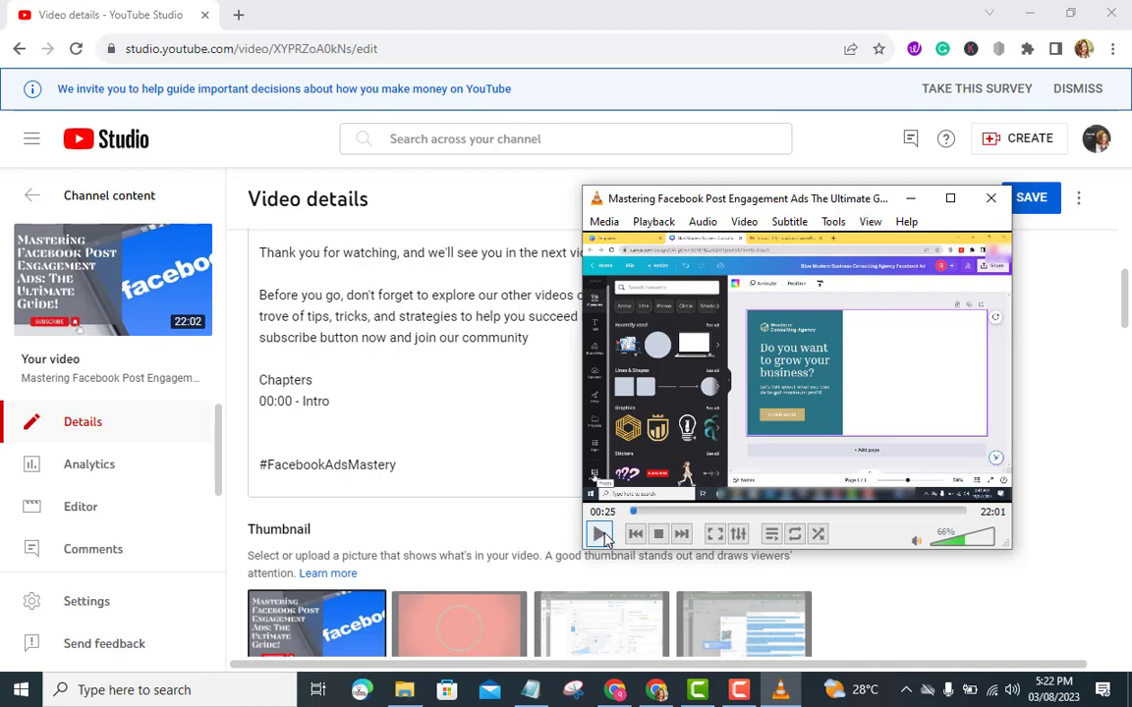
pyautogui.click(599, 533)
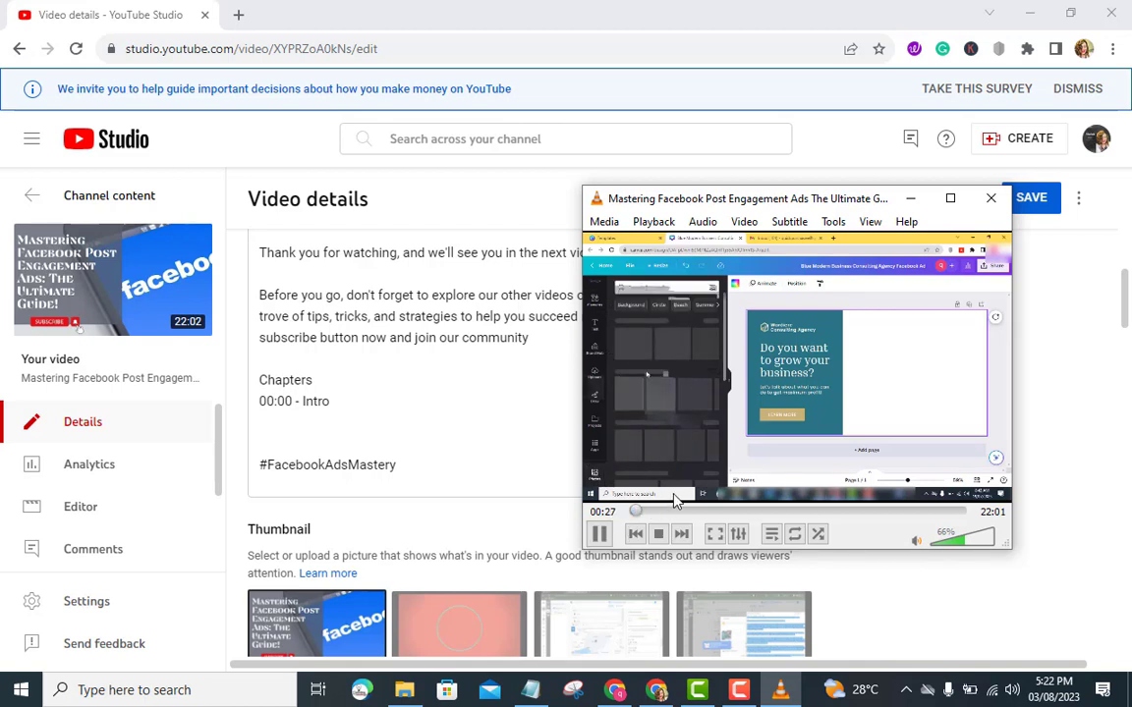
pyautogui.press('Left')
pyautogui.press('Left')
pyautogui.press('Left')
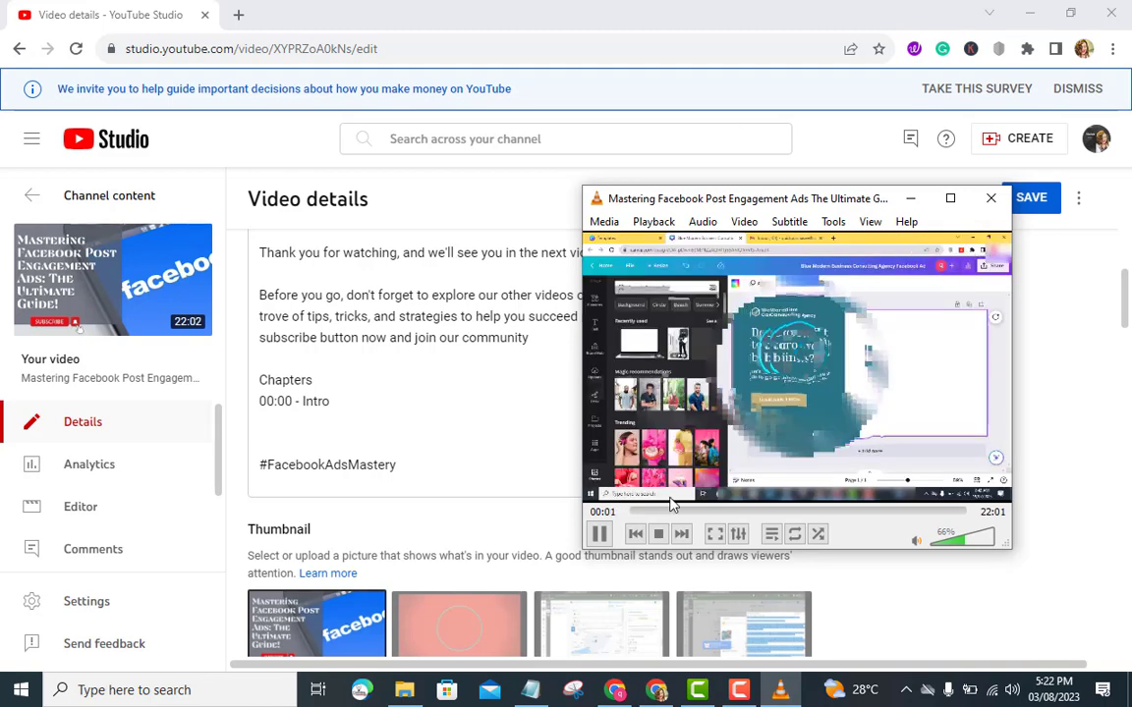
pyautogui.press('Right')
pyautogui.press('Right')
pyautogui.press('Right')
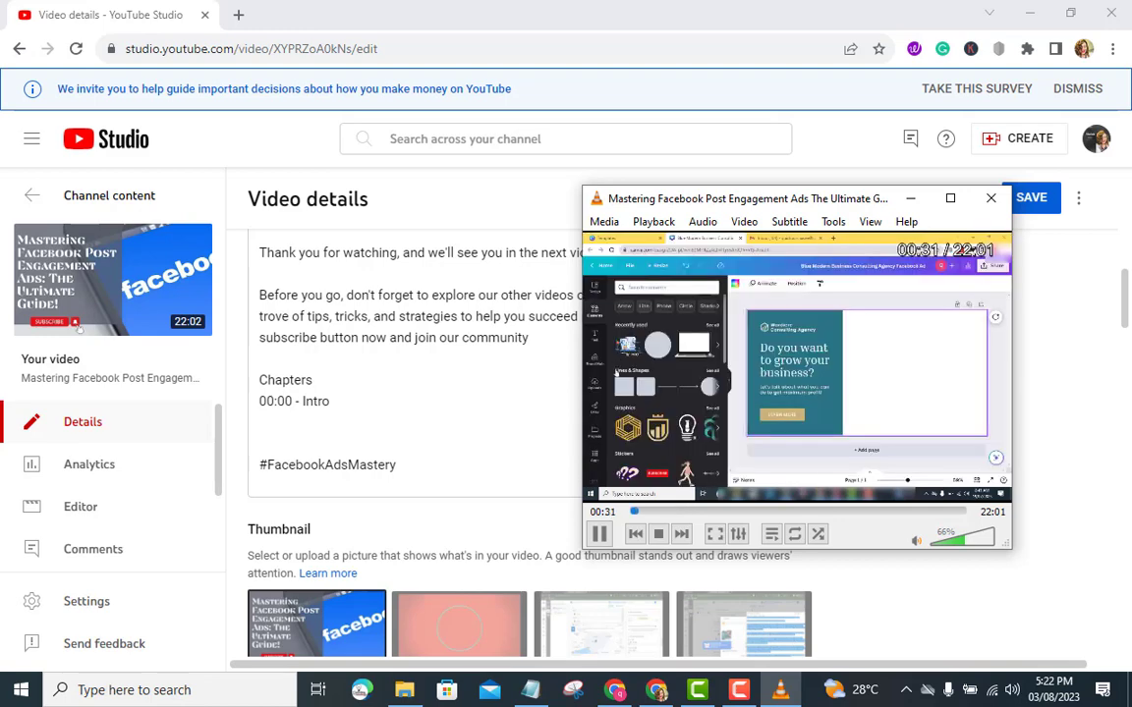
pyautogui.press('Right')
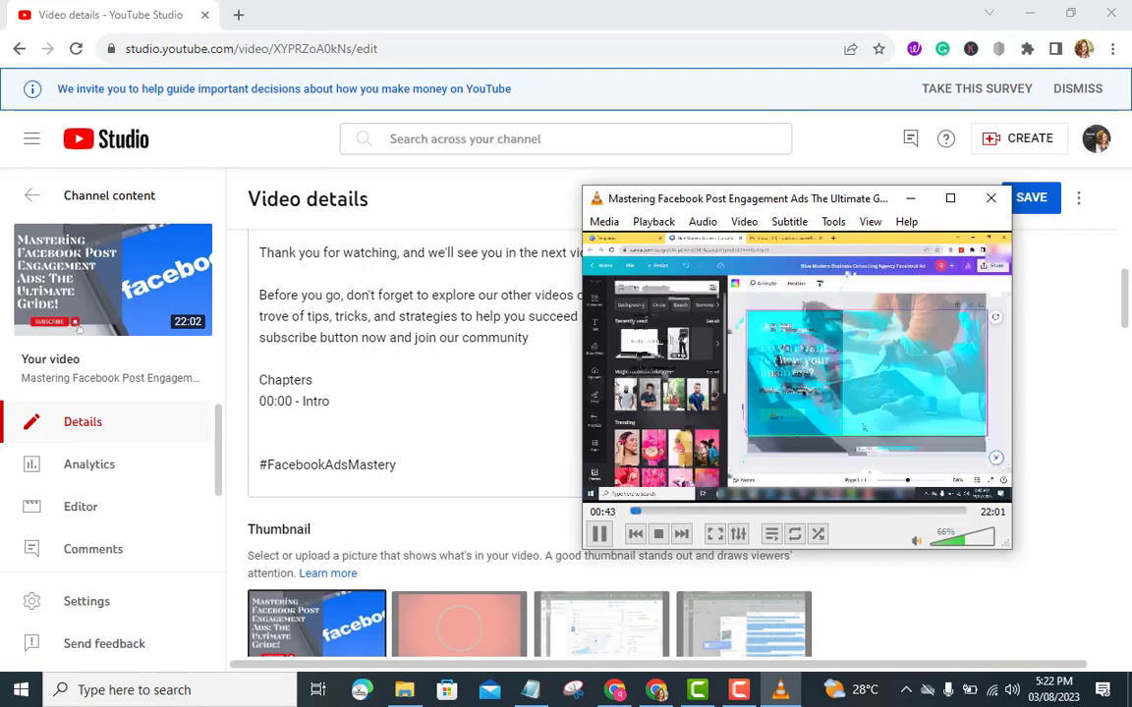
pyautogui.press('Right')
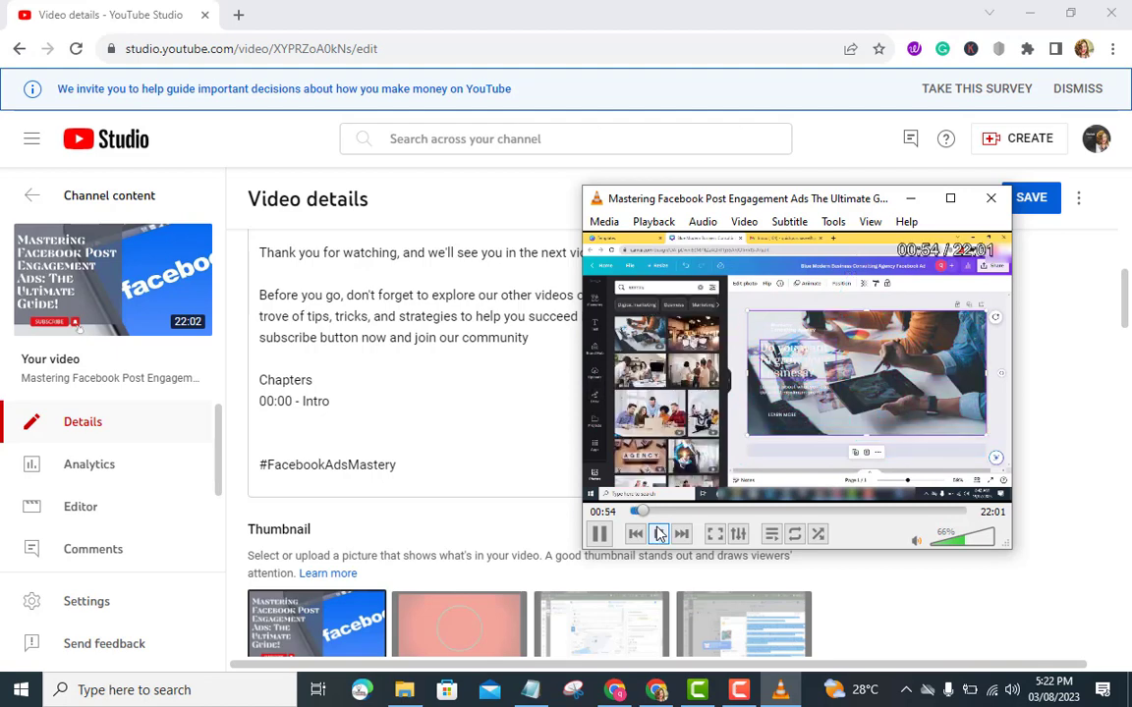
pyautogui.press('space')
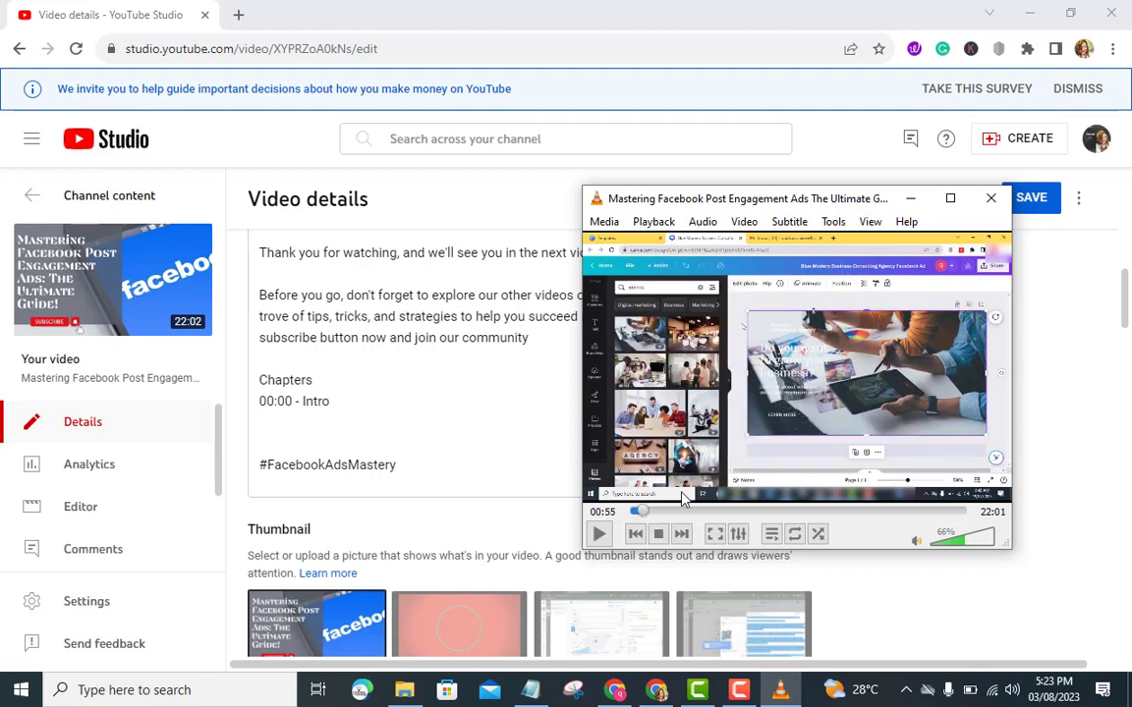
pyautogui.click(912, 200)
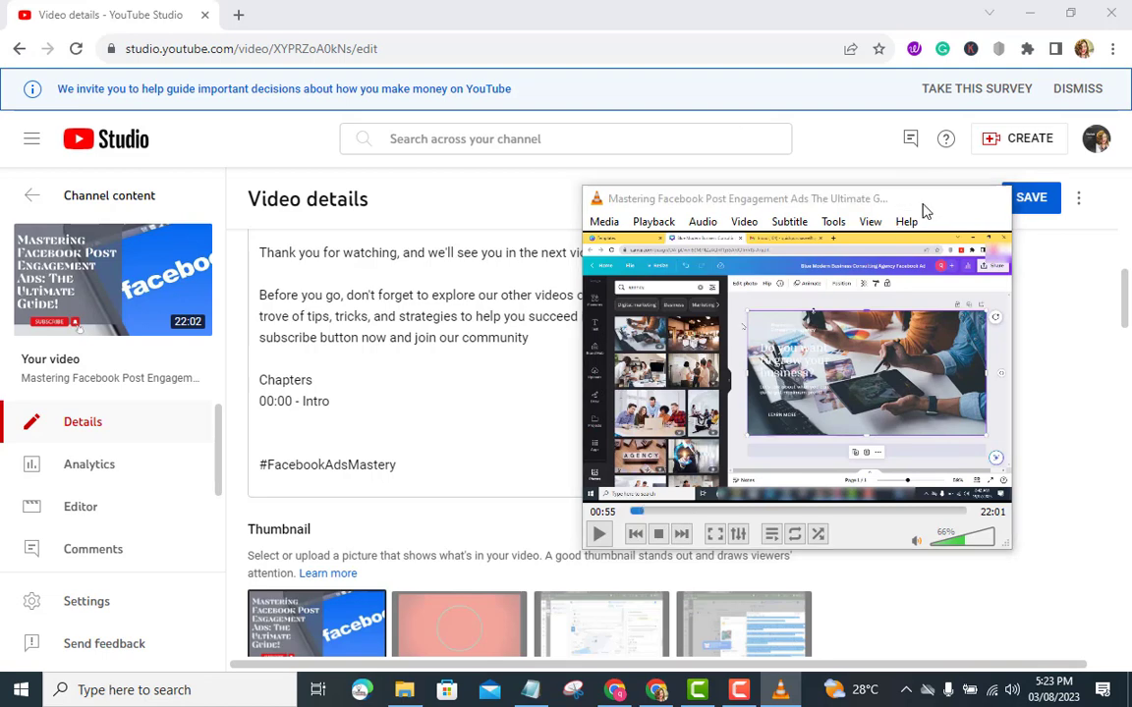
# Step: Start the second chapter entry below "00:00 - Intro" with "00:54 - Design", checking the timestamp against the video paused in VLC
pyautogui.click(356, 414)
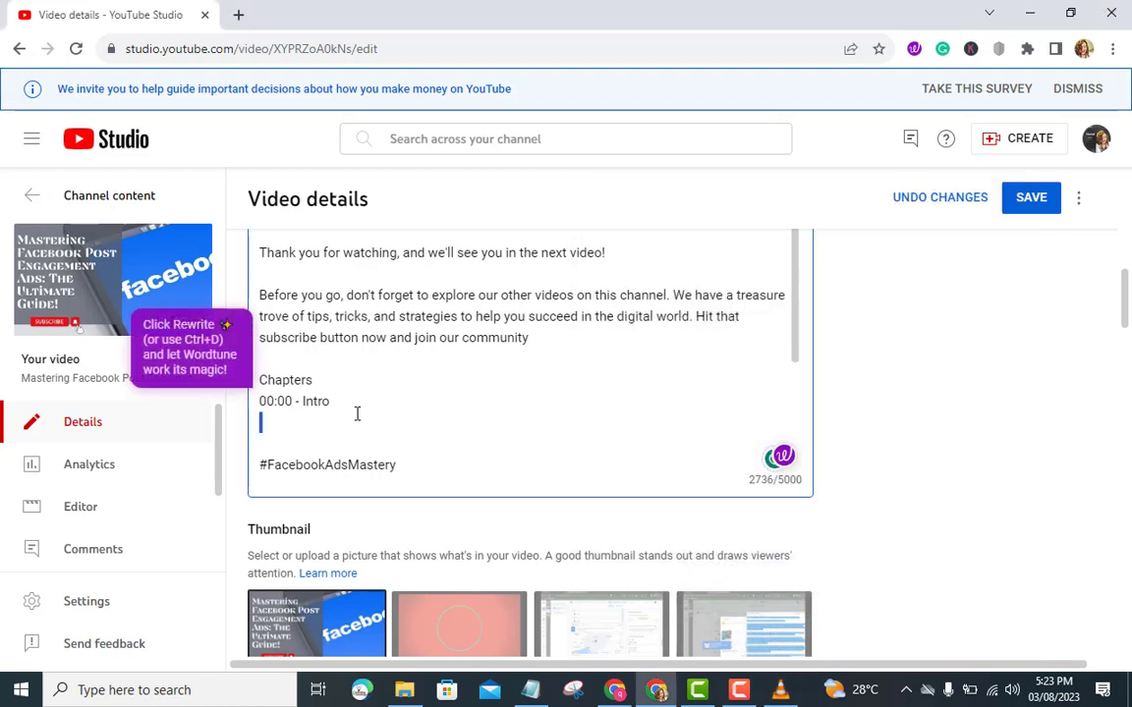
pyautogui.click(781, 692)
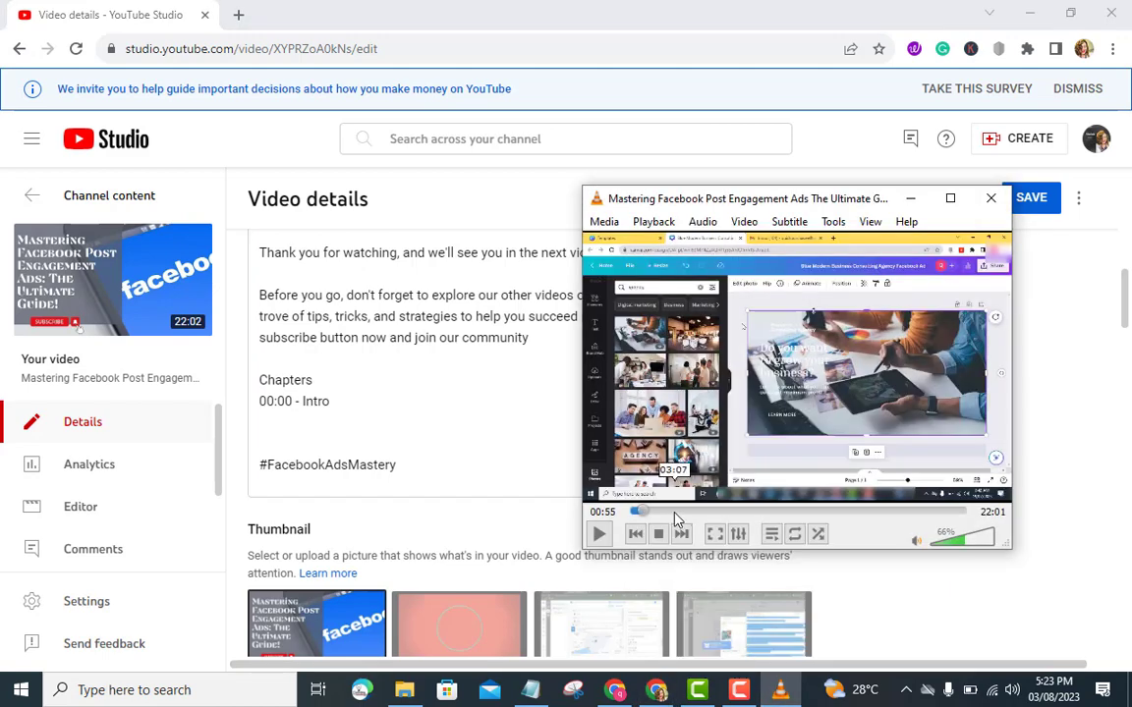
pyautogui.click(289, 423)
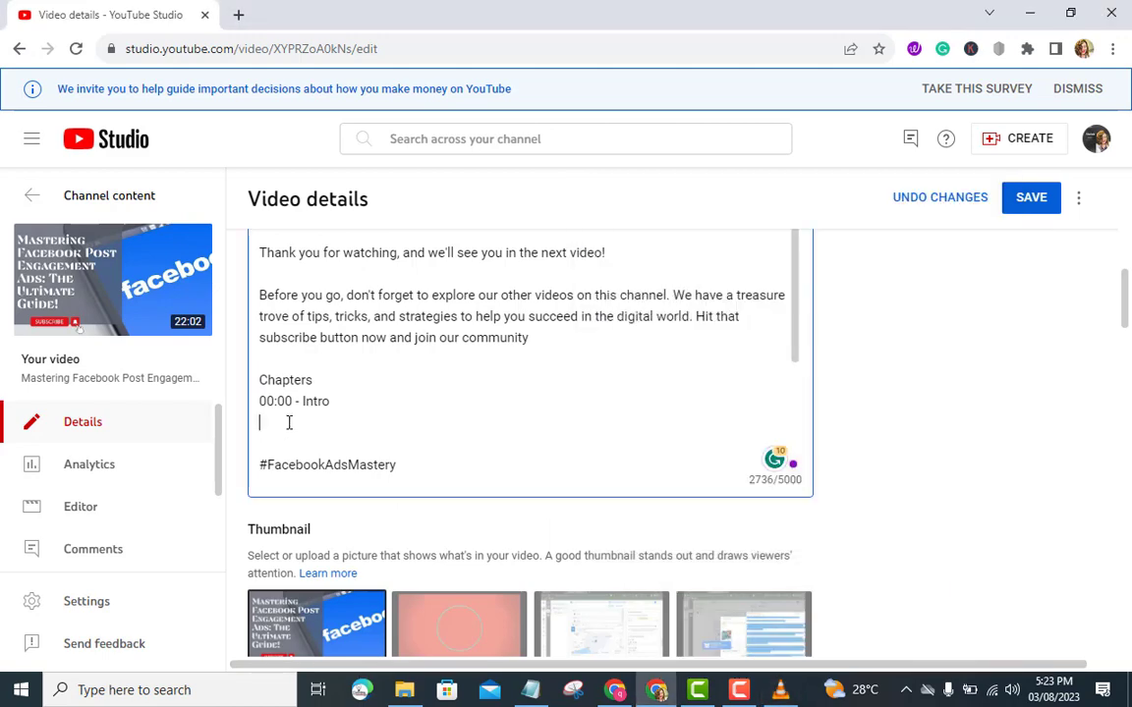
pyautogui.write('0')
pyautogui.click(783, 691)
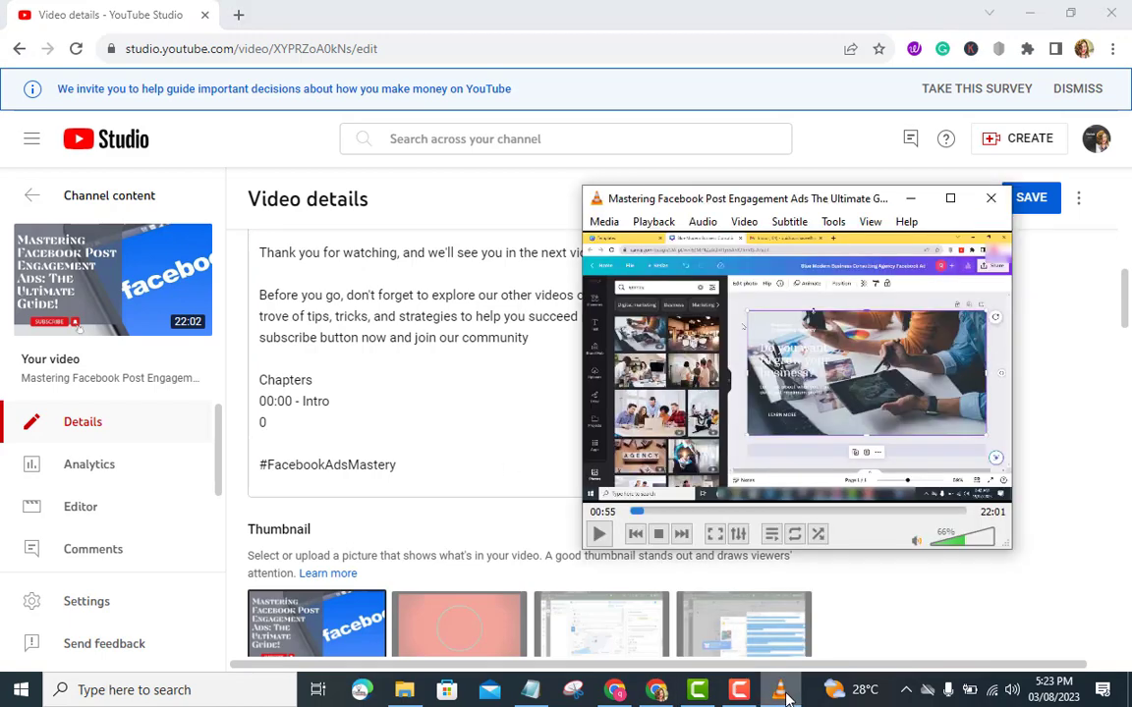
pyautogui.click(269, 421)
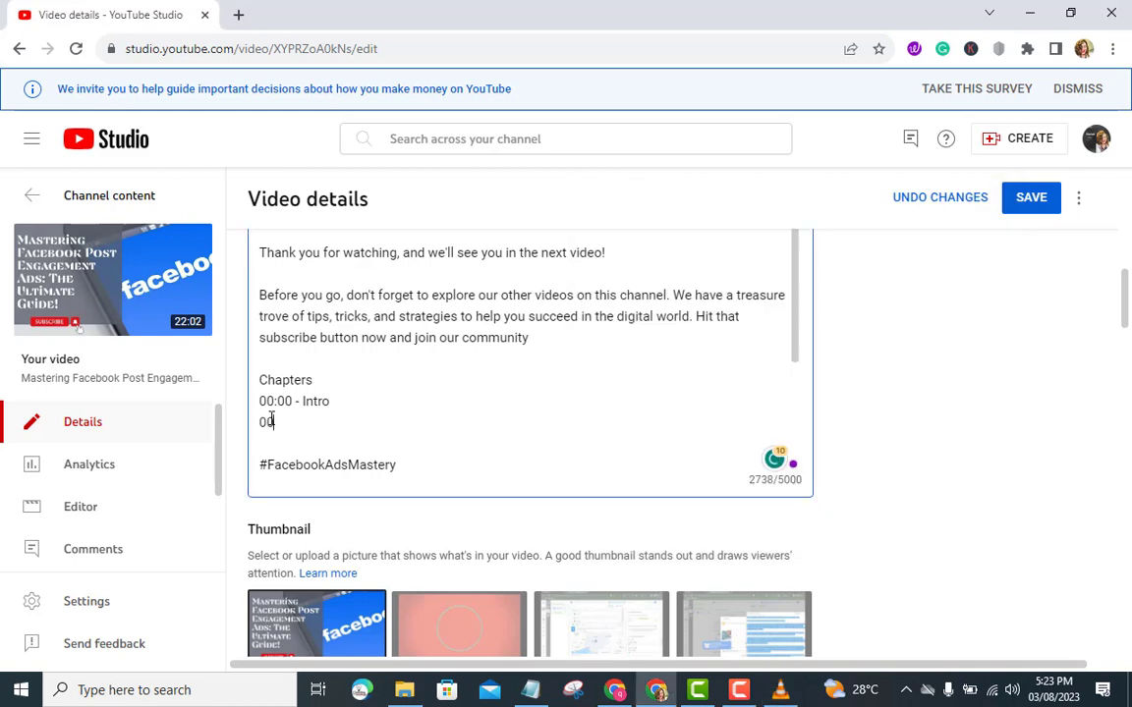
pyautogui.write('0:55')
pyautogui.press('BackSpace')
pyautogui.write('4 - Design ')
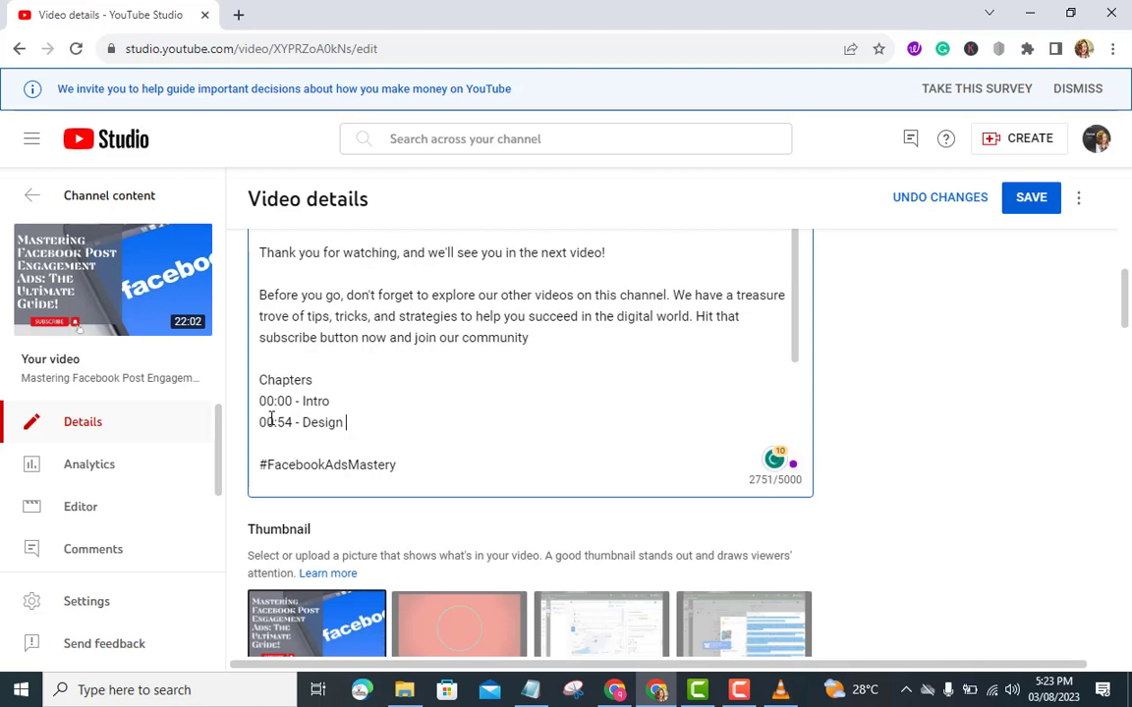
# Step: Complete the 00:54 chapter title as "Design Ad Image", followed by a new line
pyautogui.write('Canva')
pyautogui.press('BackSpace')
pyautogui.press('BackSpace')
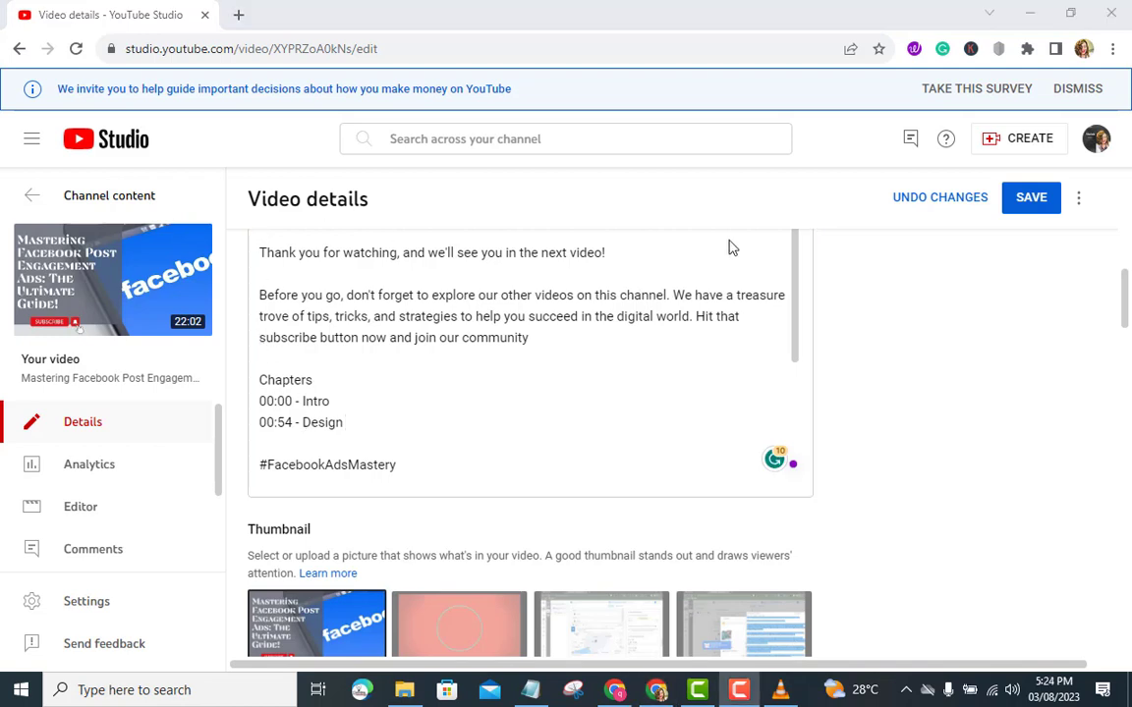
pyautogui.click(396, 425)
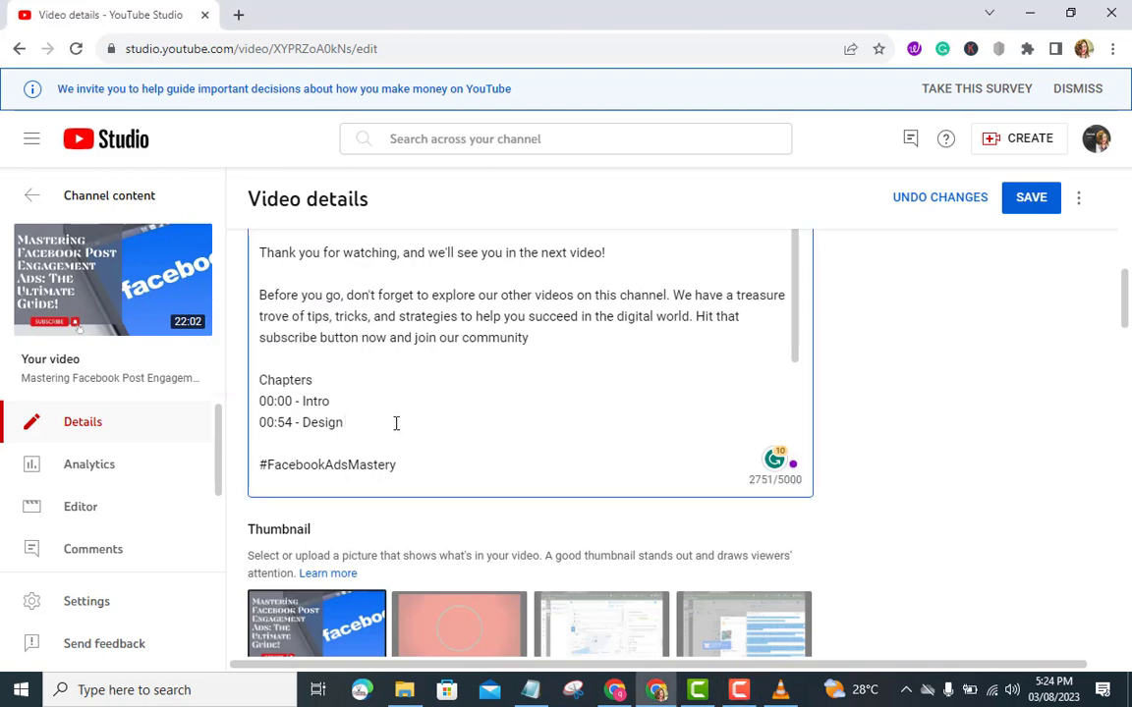
pyautogui.write('Ad Image')
pyautogui.press('Return')
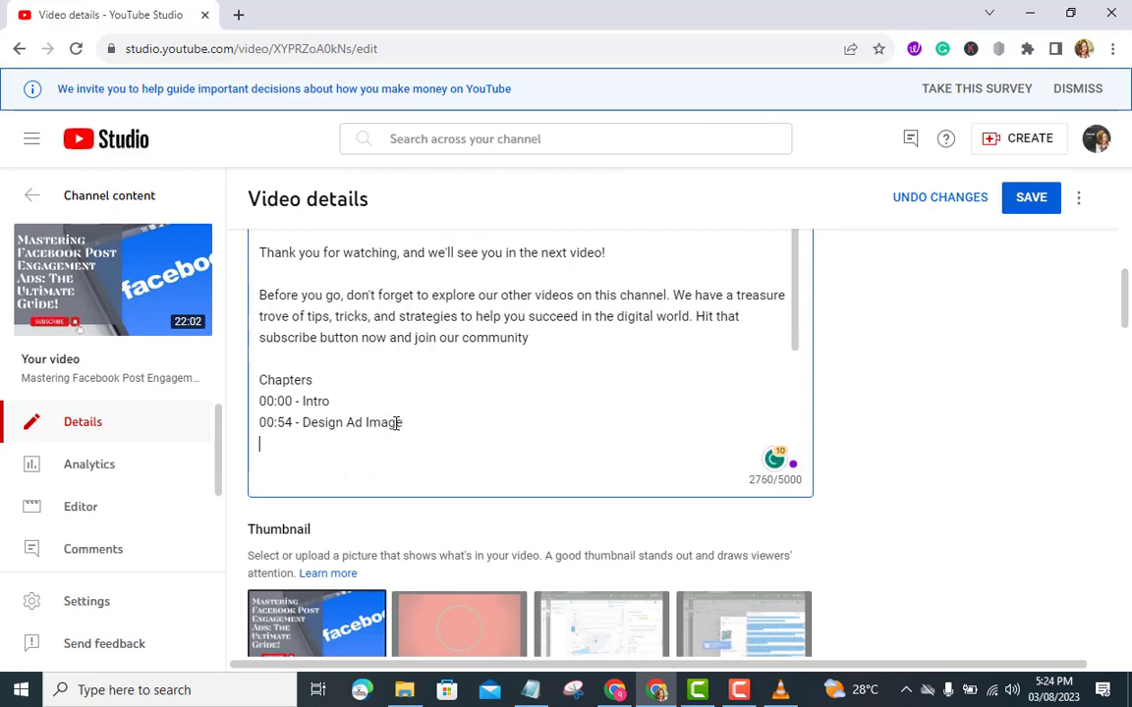
# Step: Switch to VLC, resume playback and skip forward from the ad image design section to about 07:55
pyautogui.click(780, 690)
pyautogui.click(598, 533)
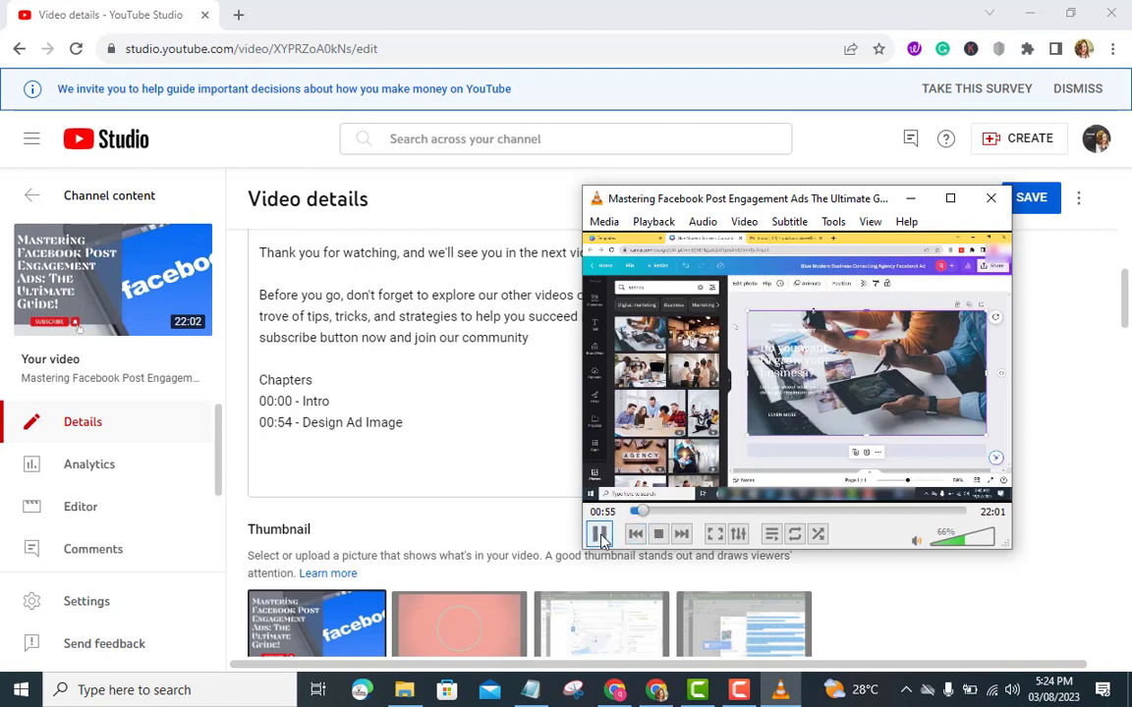
pyautogui.press('Right')
pyautogui.press('Right')
pyautogui.press('Right')
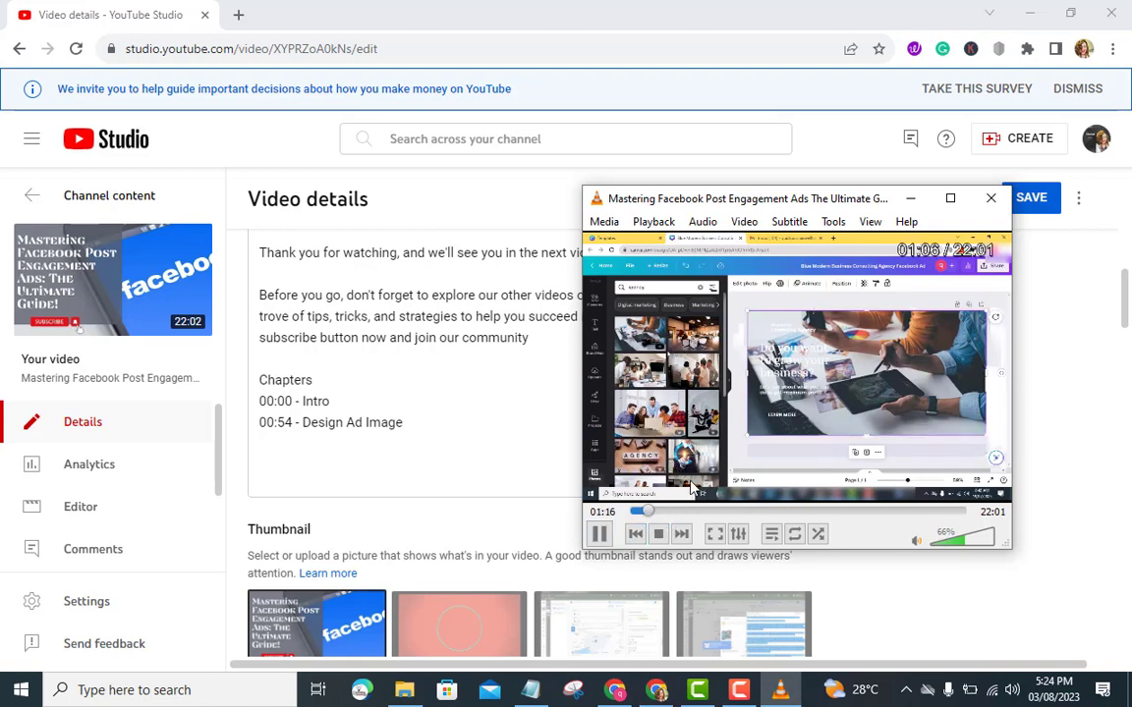
pyautogui.press('Right')
pyautogui.press('Right')
pyautogui.press('Right')
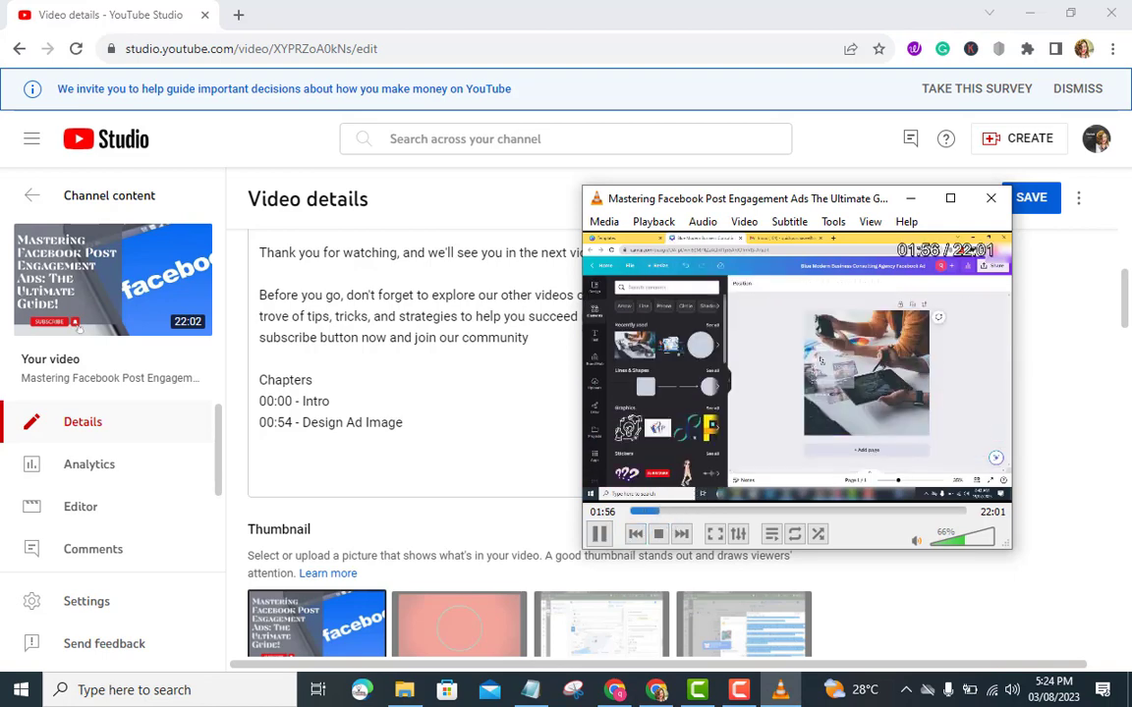
pyautogui.press('Right')
pyautogui.press('Right')
pyautogui.press('Right')
pyautogui.press('Right')
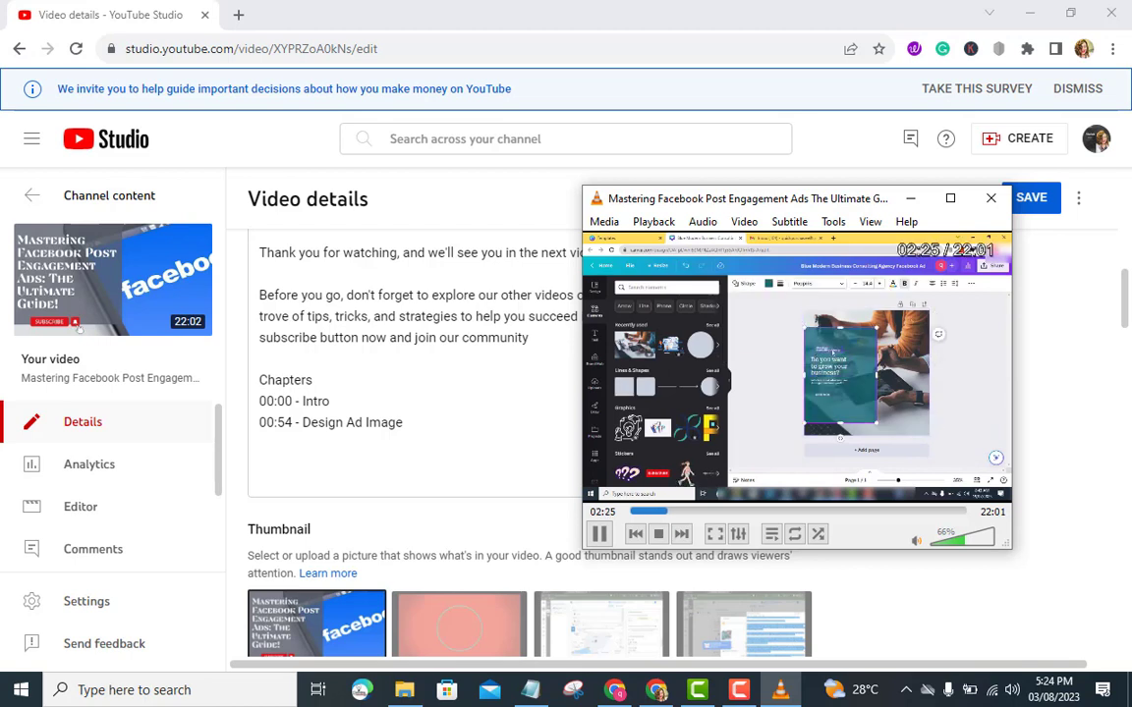
pyautogui.press('Right')
pyautogui.press('Right')
pyautogui.press('Right')
pyautogui.press('Right')
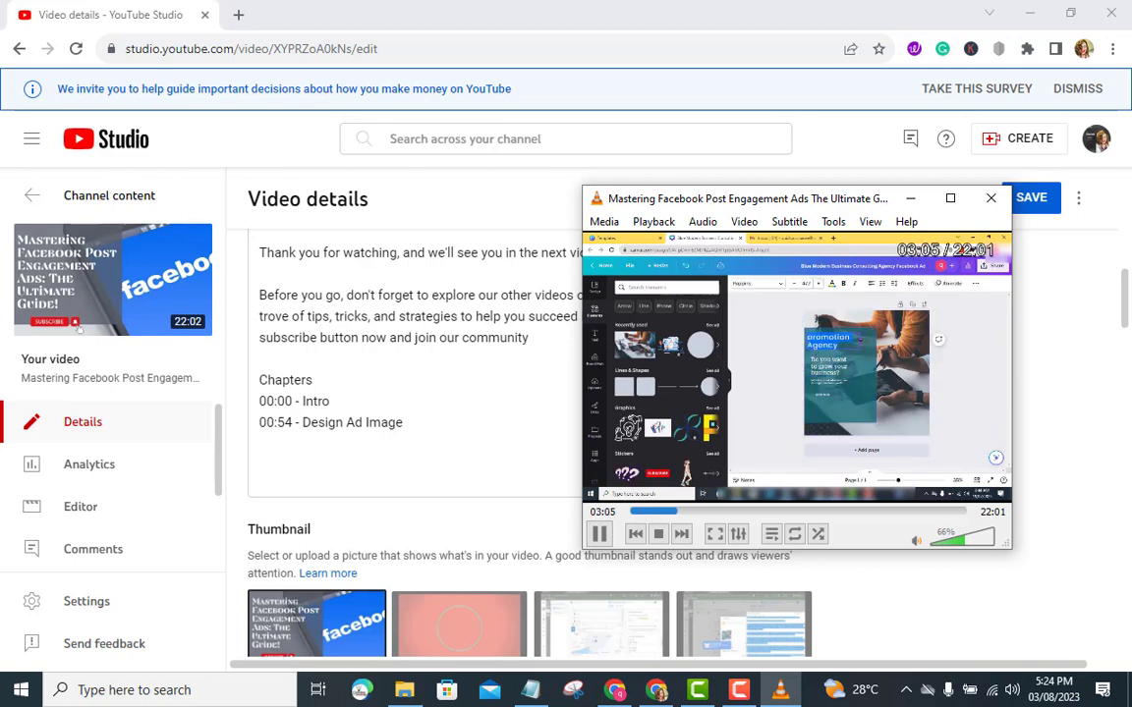
pyautogui.press('Right')
pyautogui.press('Right')
pyautogui.press('Right')
pyautogui.press('Right')
pyautogui.press('Right')
pyautogui.press('Right')
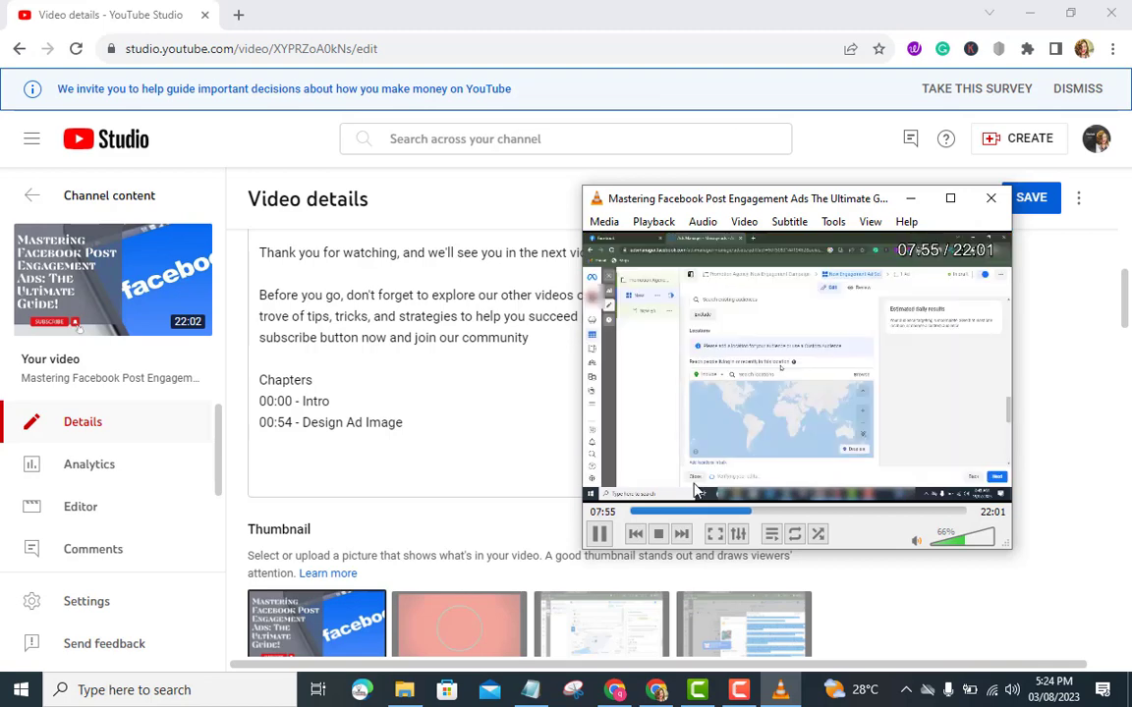
# Step: Skip backward through the video to locate the start of the Ads Manager section and pause at 04:08
pyautogui.press('Left')
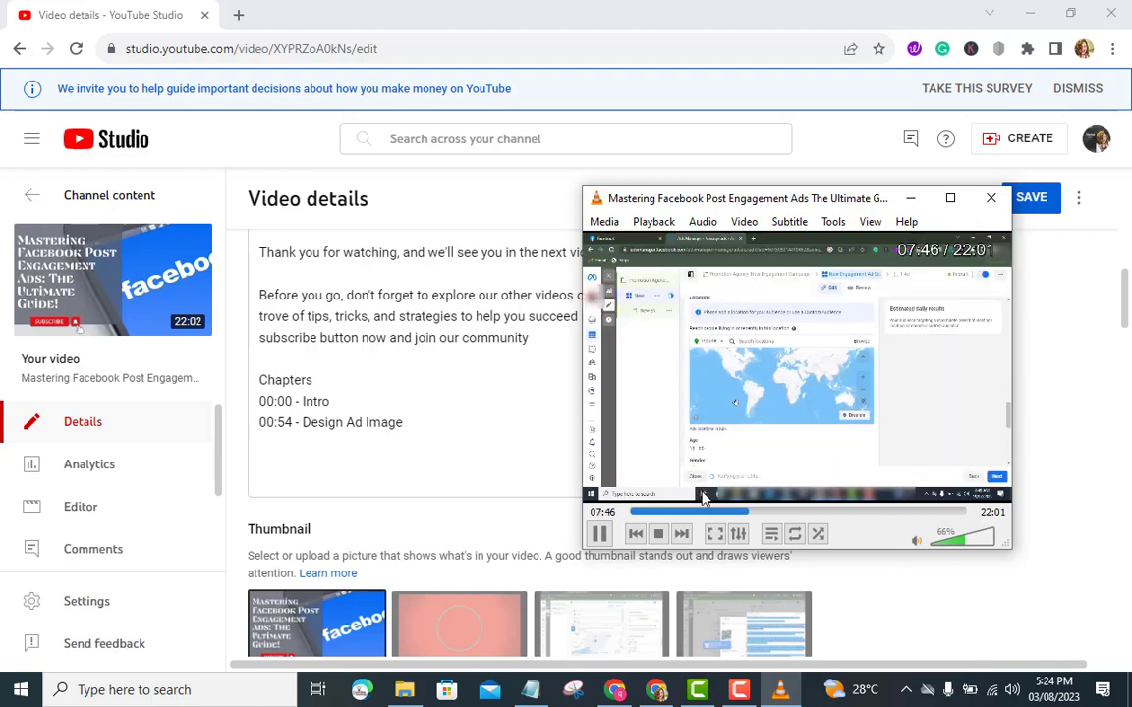
pyautogui.press('Left')
pyautogui.press('Left')
pyautogui.press('Left')
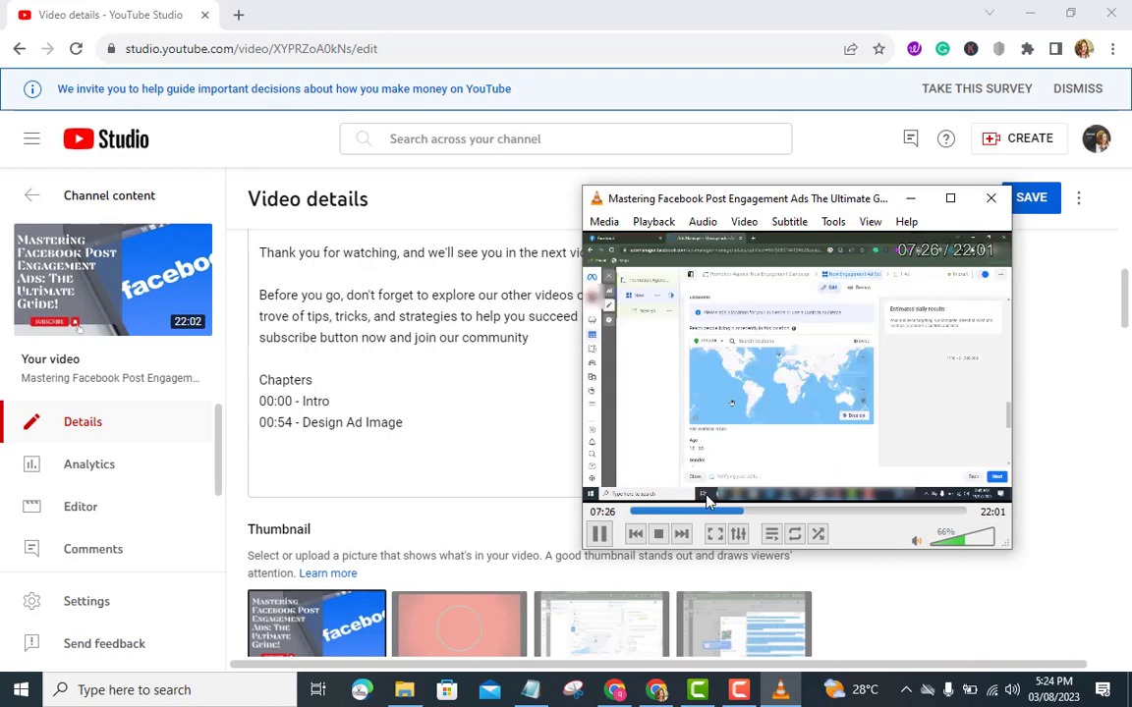
pyautogui.press('Left')
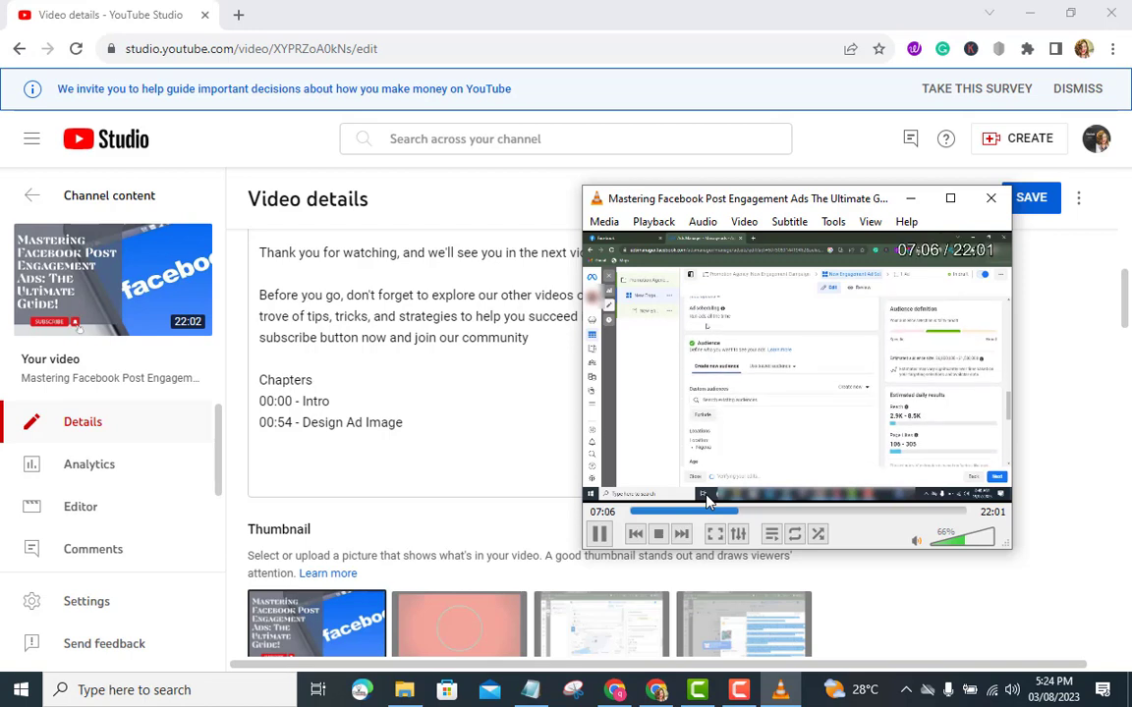
pyautogui.press('Left')
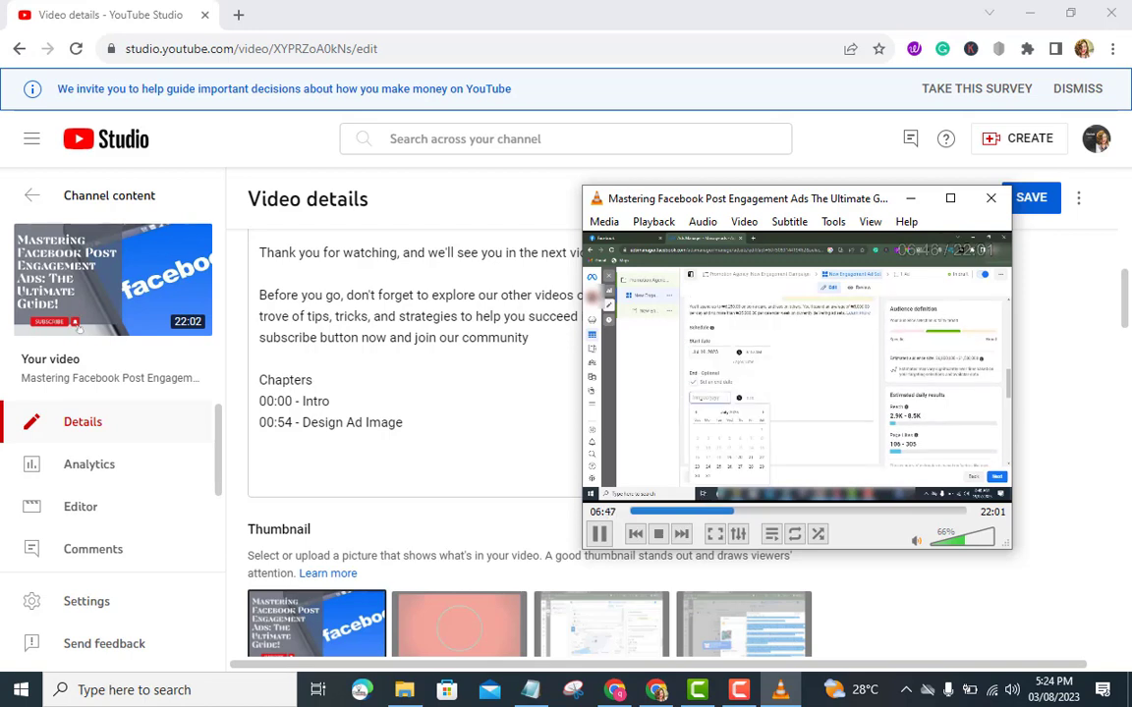
pyautogui.press('Left')
pyautogui.press('Left')
pyautogui.press('Left')
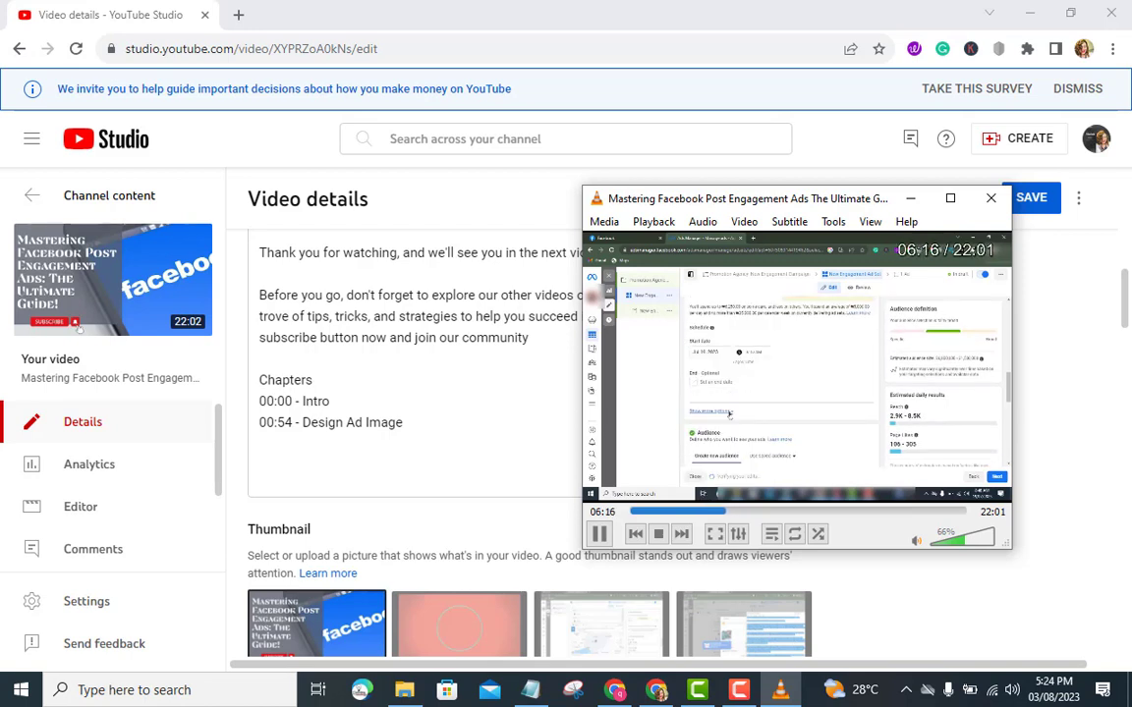
pyautogui.press('Left')
pyautogui.press('Left')
pyautogui.press('Left')
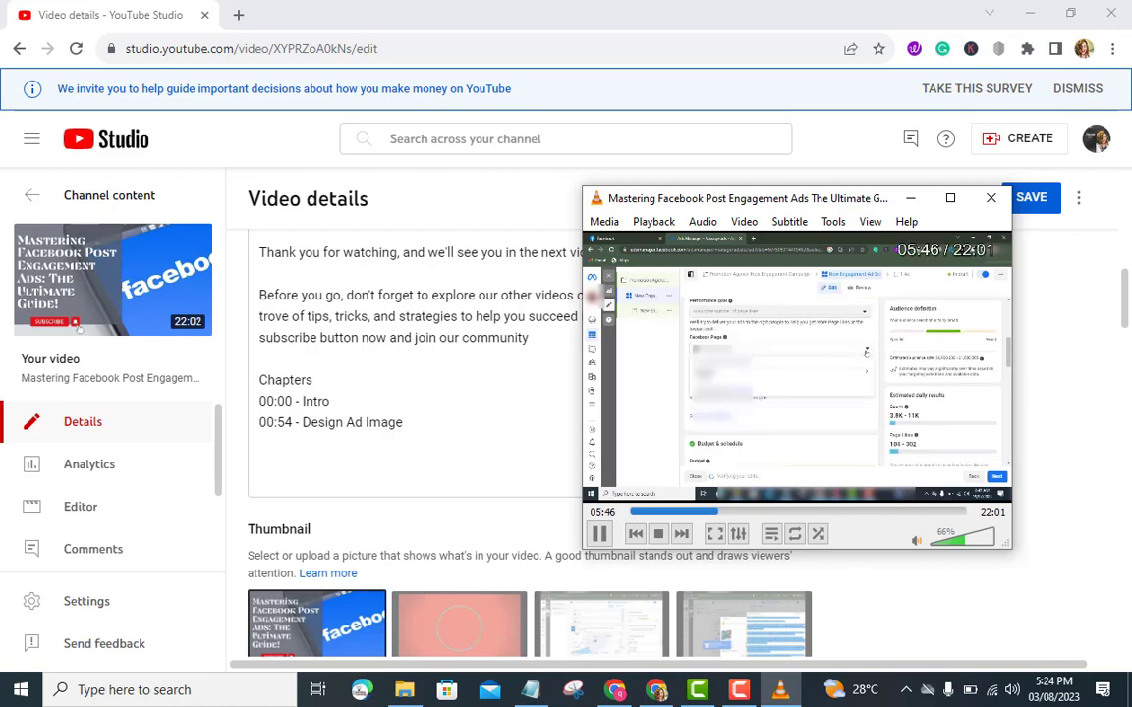
pyautogui.press('Left')
pyautogui.press('Left')
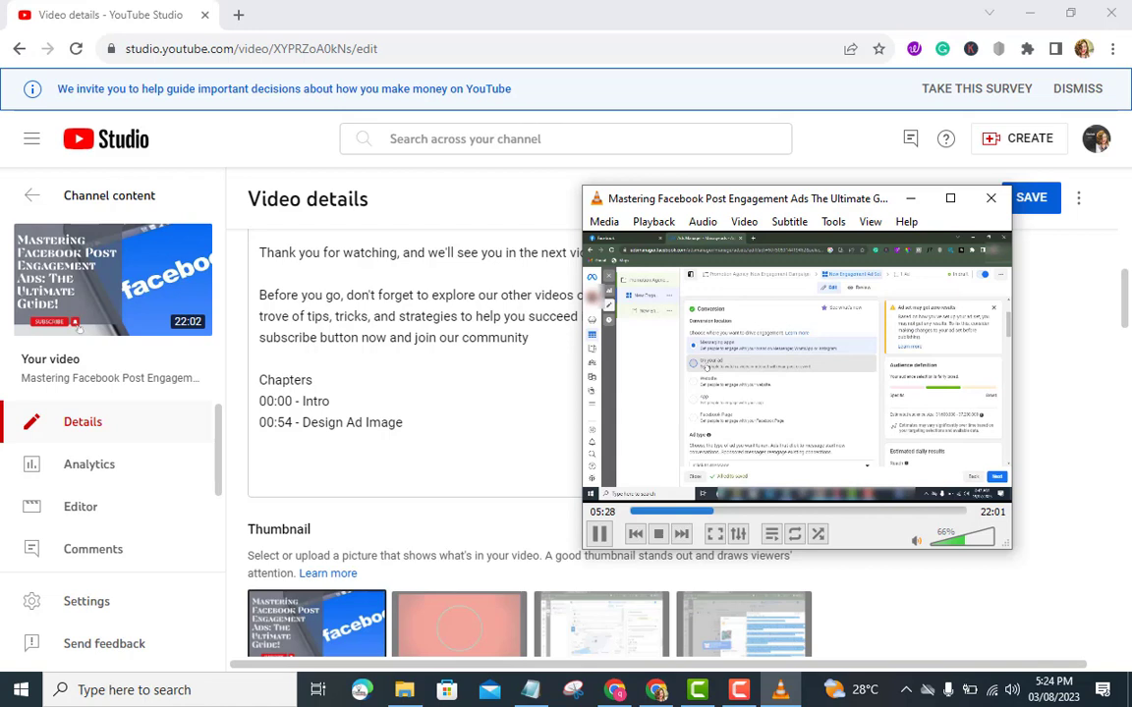
pyautogui.press('Left')
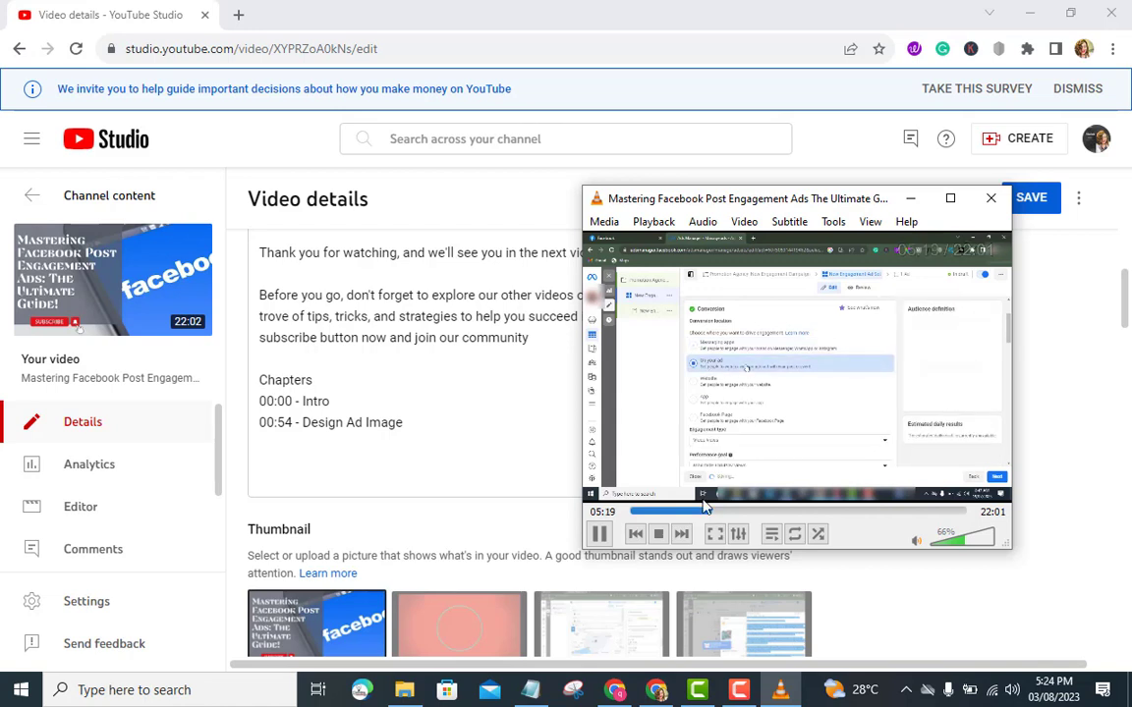
pyautogui.press('Left')
pyautogui.press('Left')
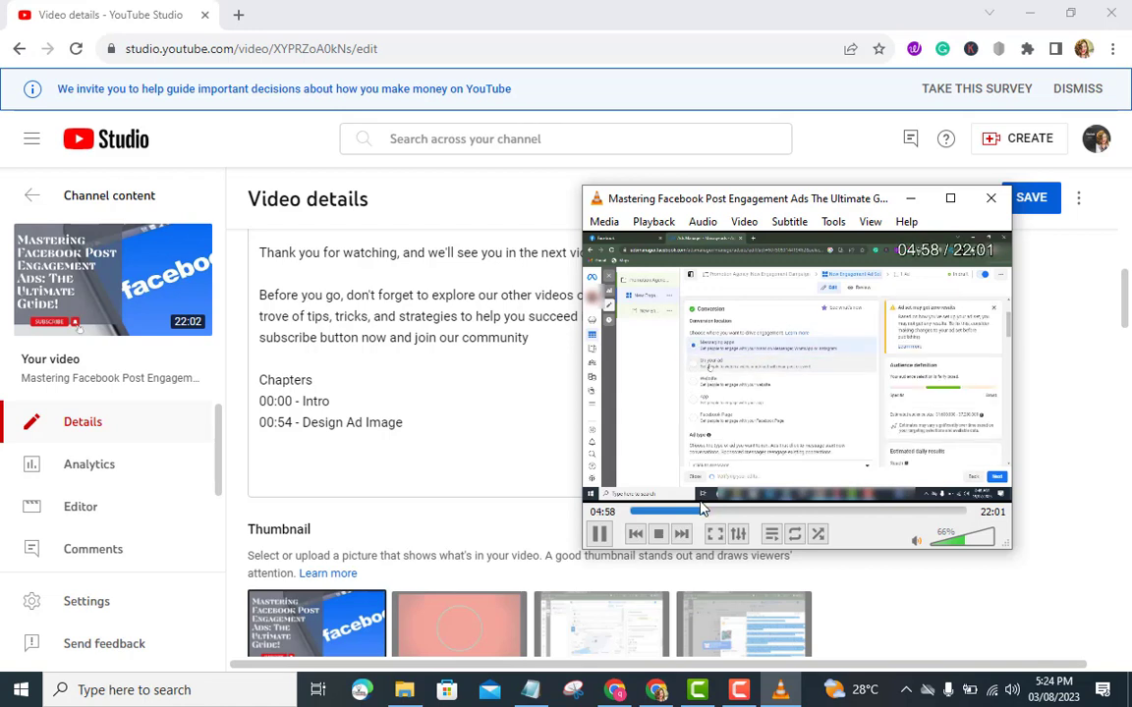
pyautogui.press('Left')
pyautogui.press('Left')
pyautogui.press('Left')
pyautogui.press('Left')
pyautogui.press('Left')
pyautogui.press('Left')
pyautogui.press('Left')
pyautogui.press('Left')
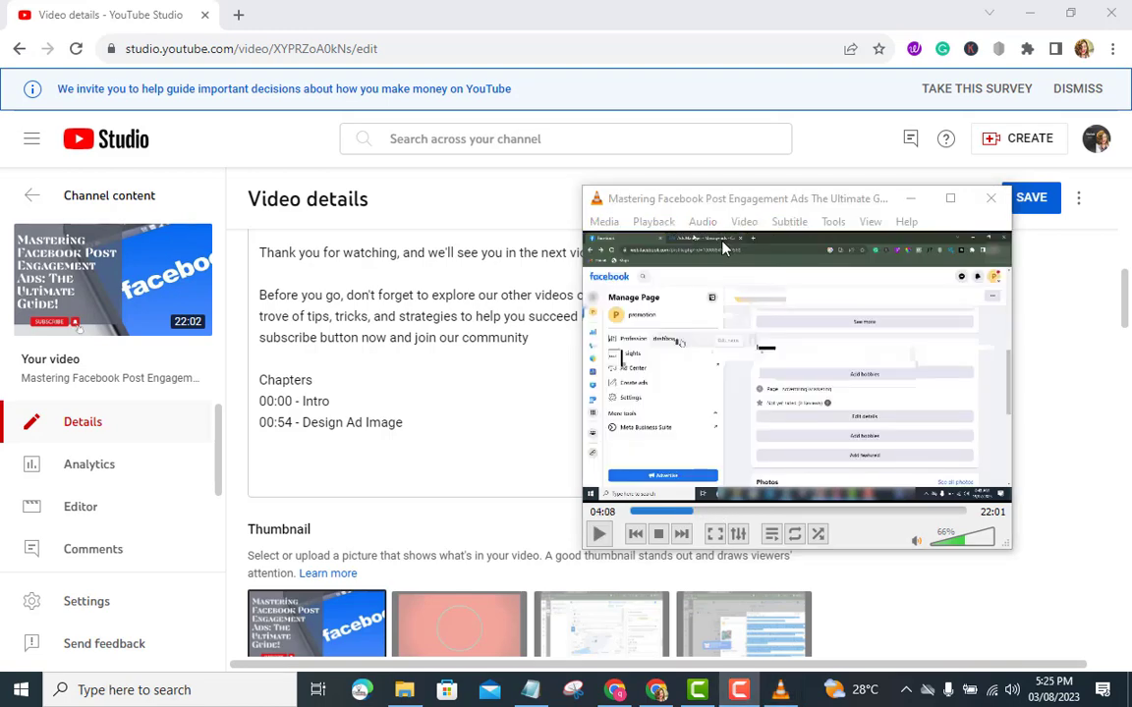
# Step: Switch back to the video description and add the chapter entry "04:07 - Ads Manager" below the 00:54 entry, followed by a new line
pyautogui.click(444, 422)
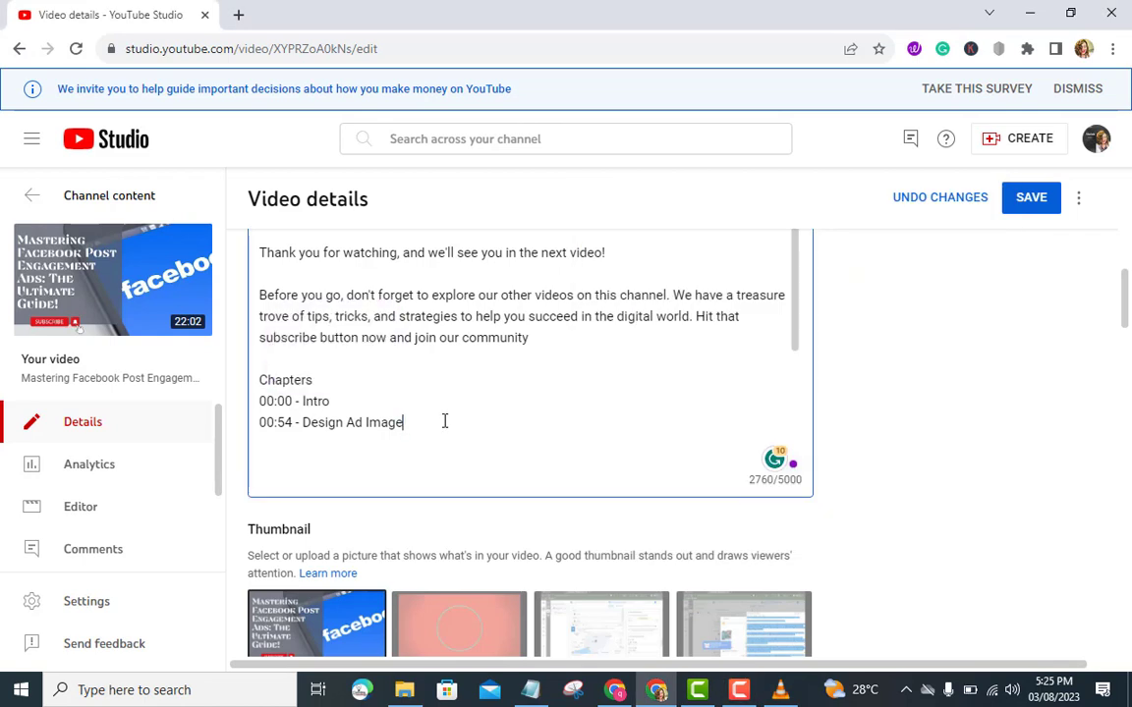
pyautogui.press('Return')
pyautogui.write('03:')
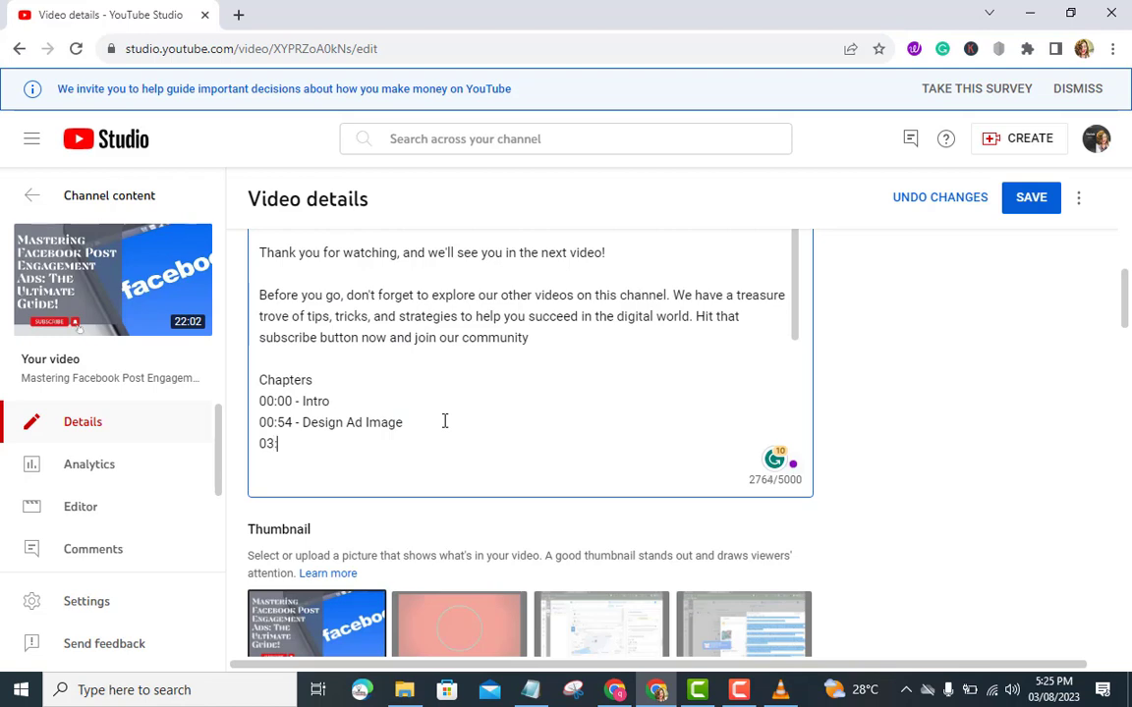
pyautogui.click(768, 692)
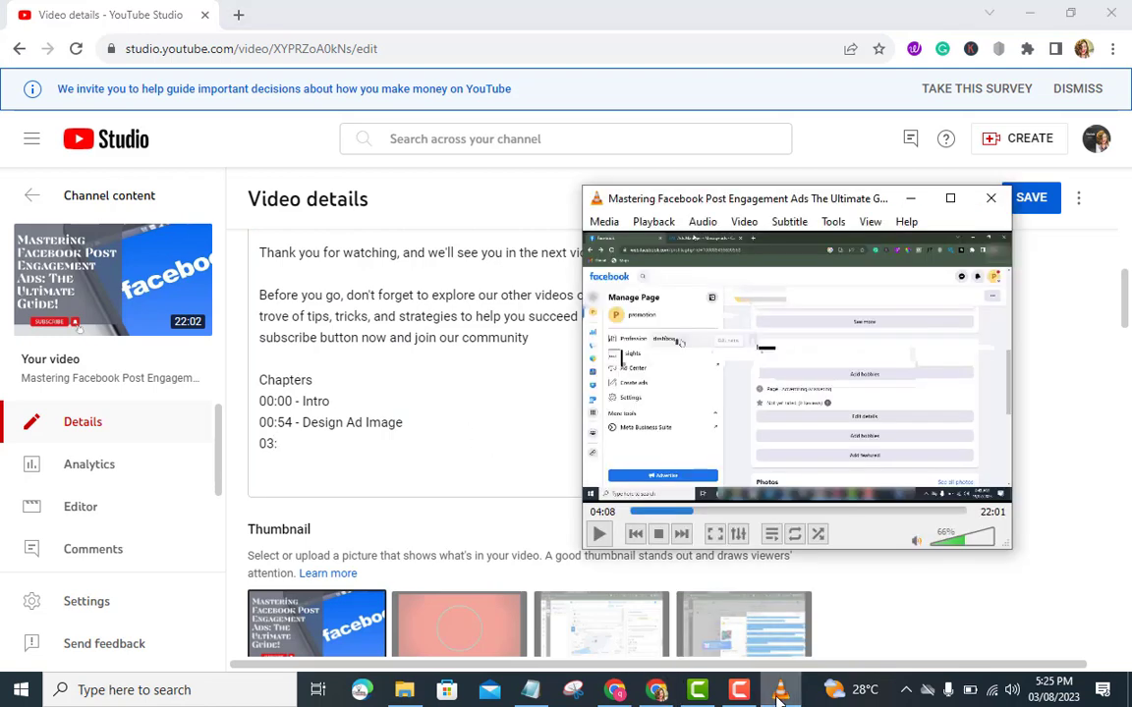
pyautogui.click(299, 445)
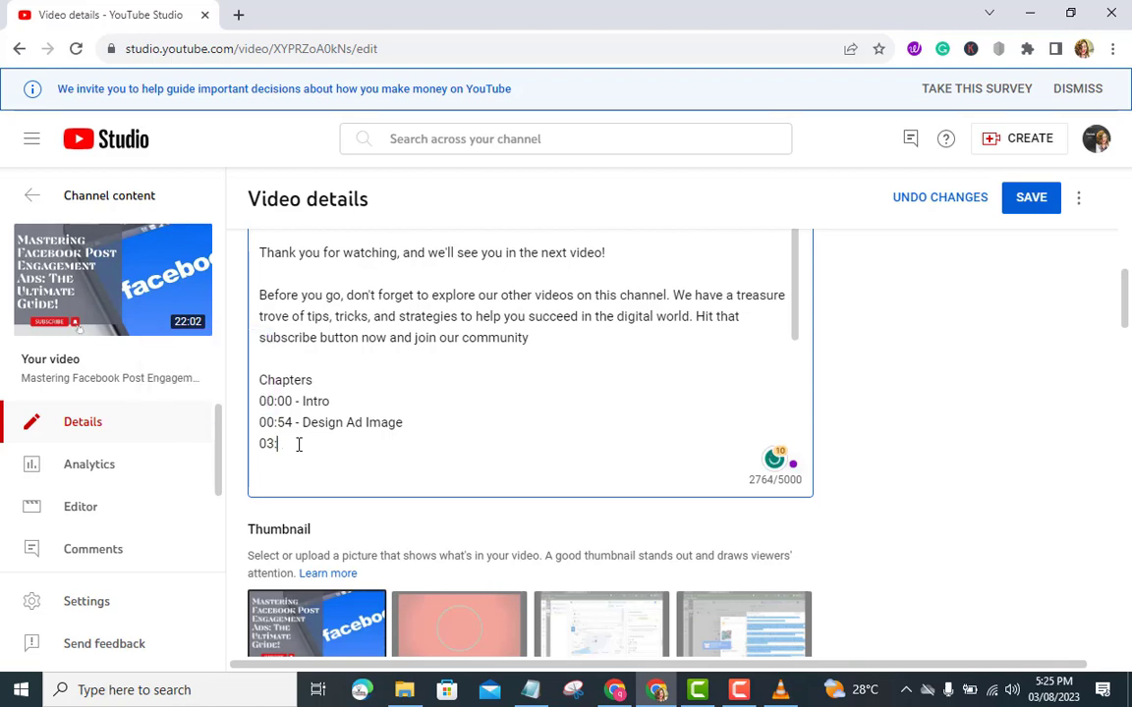
pyautogui.press('BackSpace')
pyautogui.write('4:07 - Ads Manger')
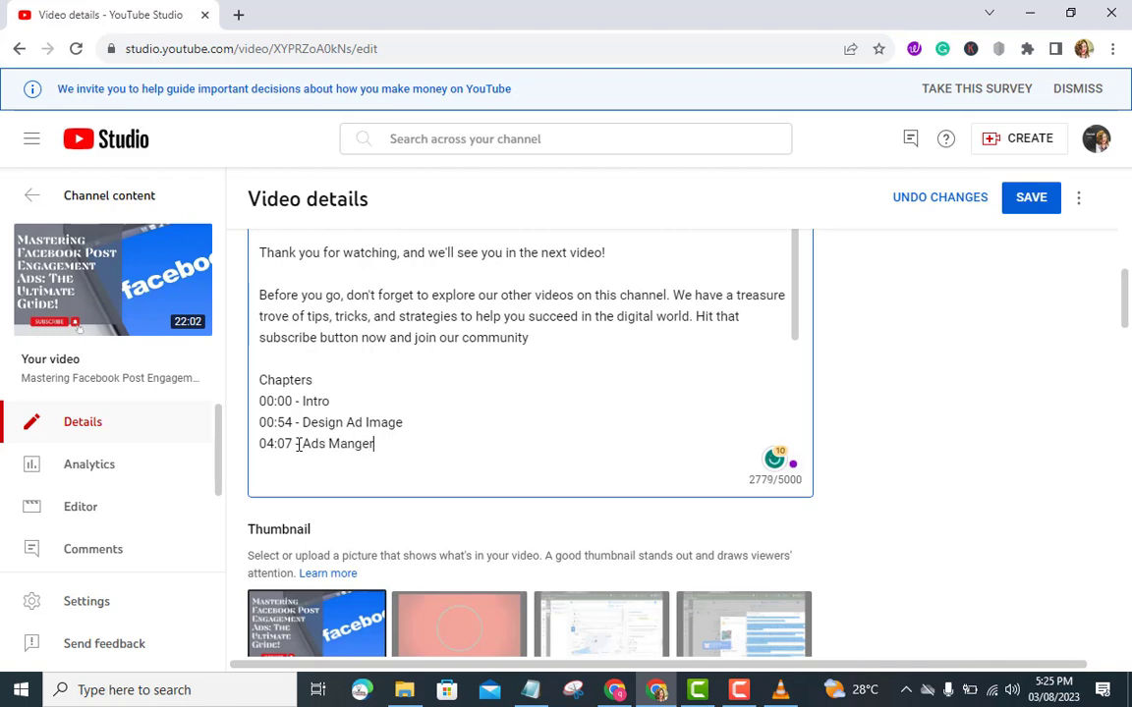
pyautogui.press('BackSpace')
pyautogui.press('BackSpace')
pyautogui.press('BackSpace')
pyautogui.write('ager')
pyautogui.press('Return')
# Step: Switch to VLC, play the video on to the campaign objective selection and pause at 04:22
pyautogui.click(781, 689)
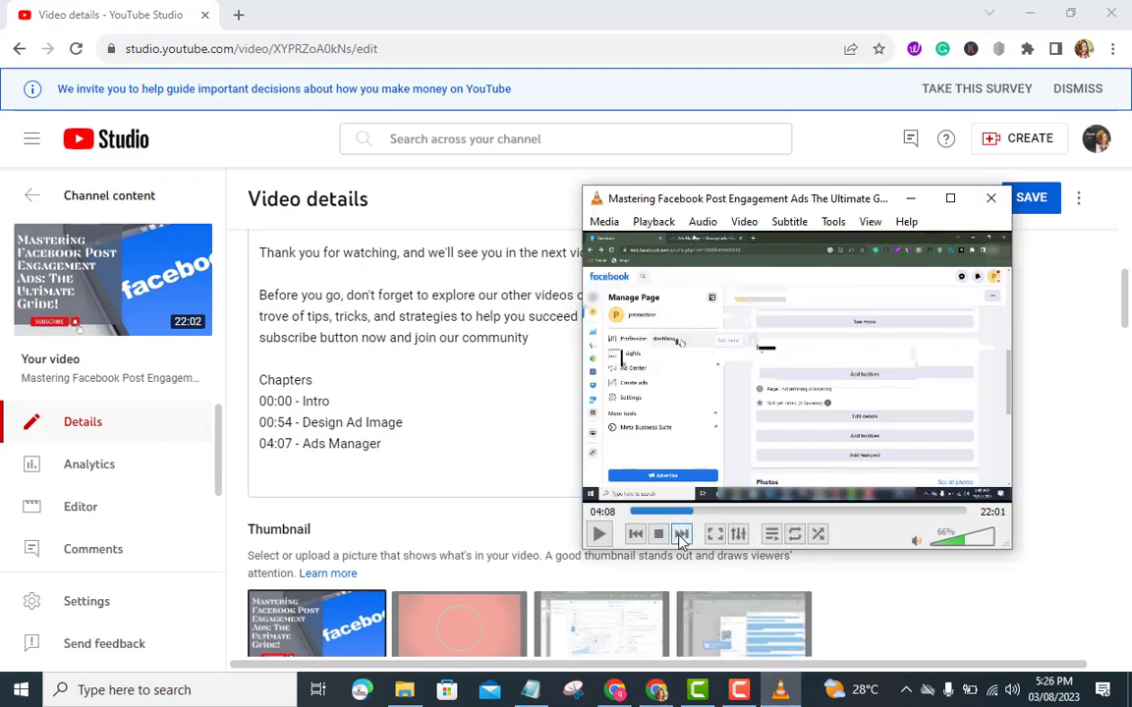
pyautogui.click(599, 534)
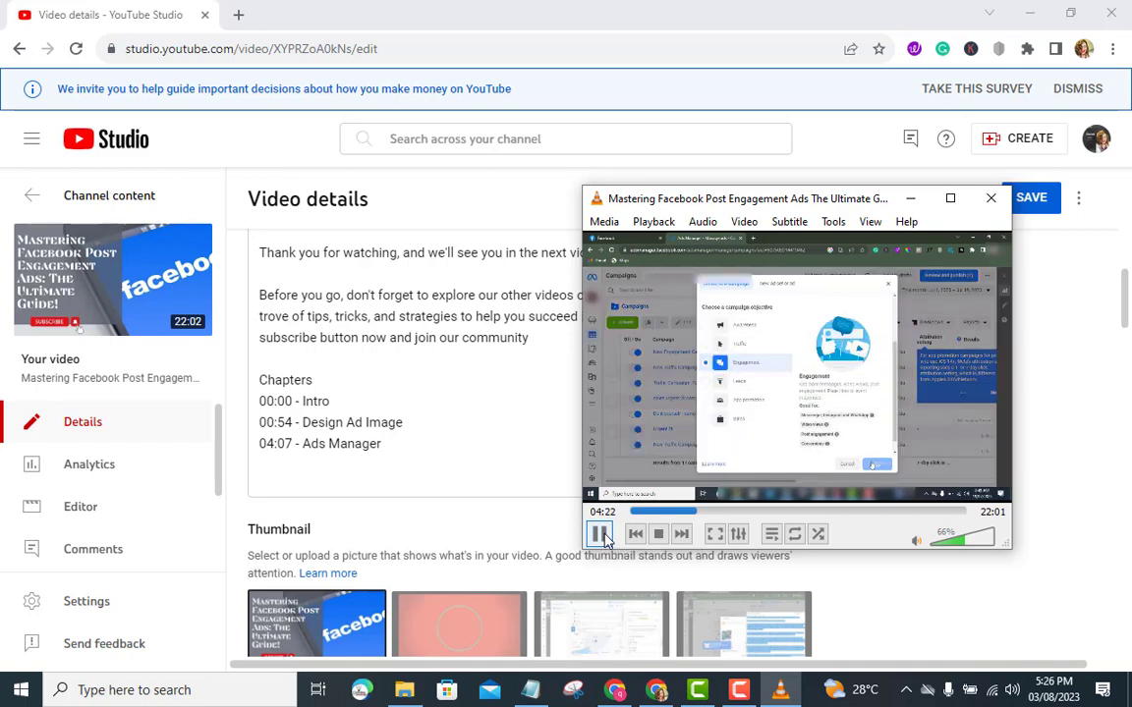
pyautogui.click(601, 536)
# Step: Switch back to the video description and add the chapter entry "04:22 - Ads Objectives" below the Ads Manager entry, followed by a new line
pyautogui.click(437, 446)
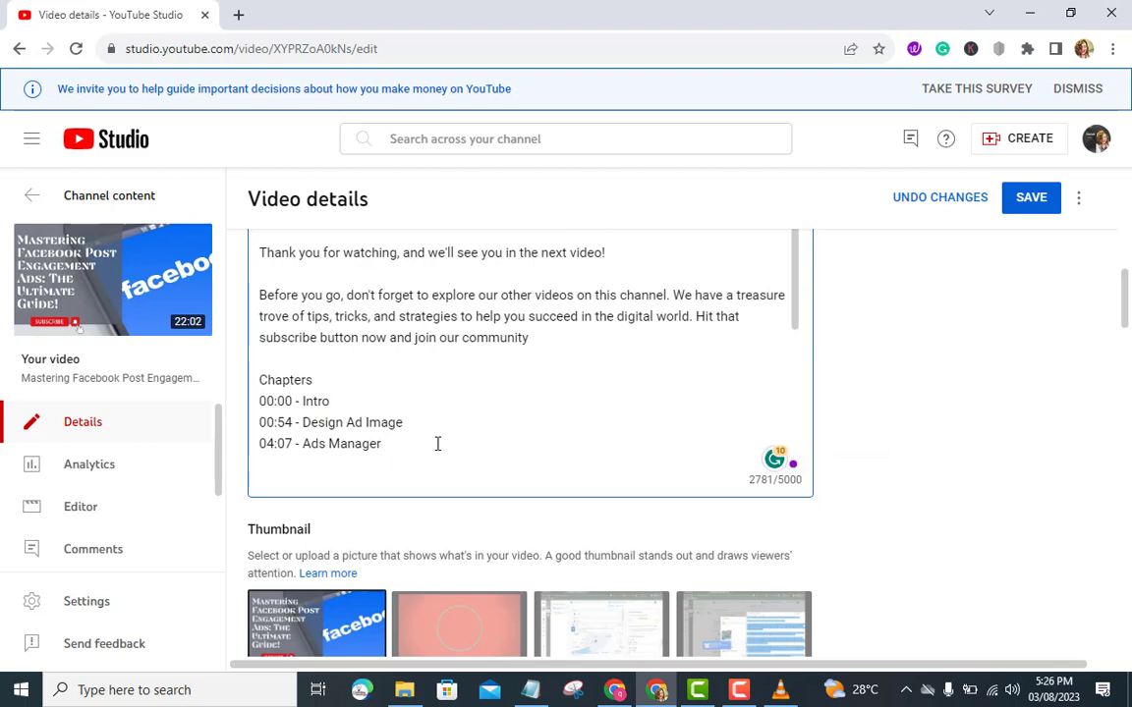
pyautogui.press('Return')
pyautogui.write('02')
pyautogui.press('BackSpace')
pyautogui.write('4:22 - Ads ')
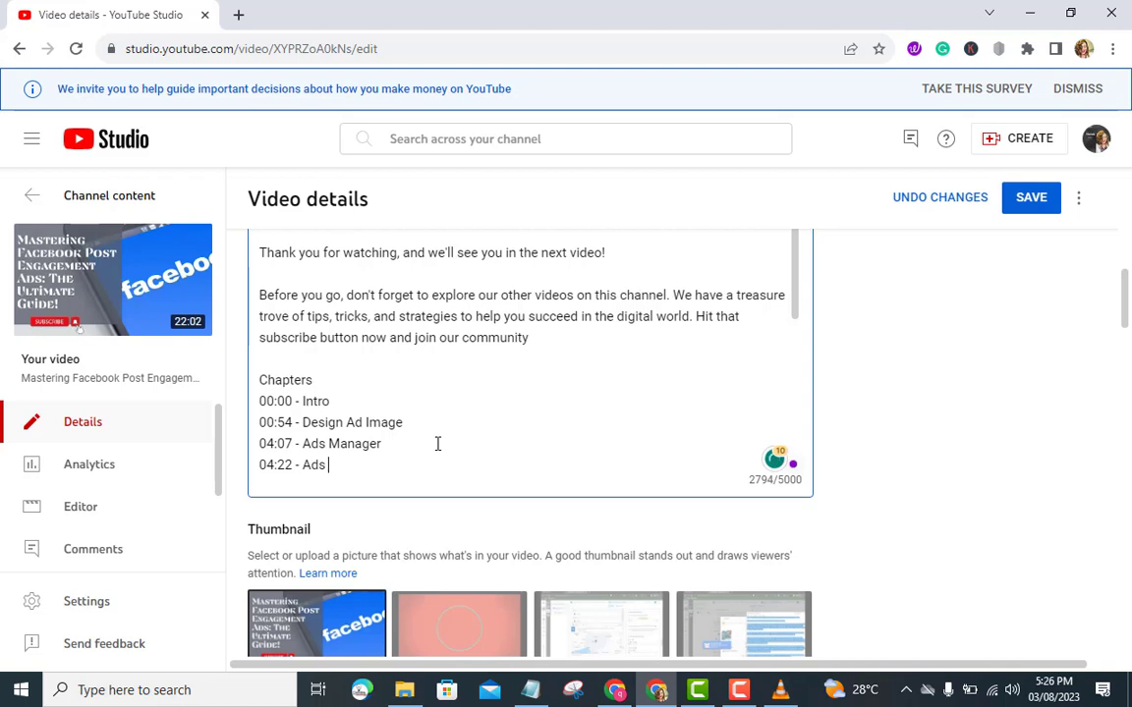
pyautogui.write('Objectives')
pyautogui.press('Return')
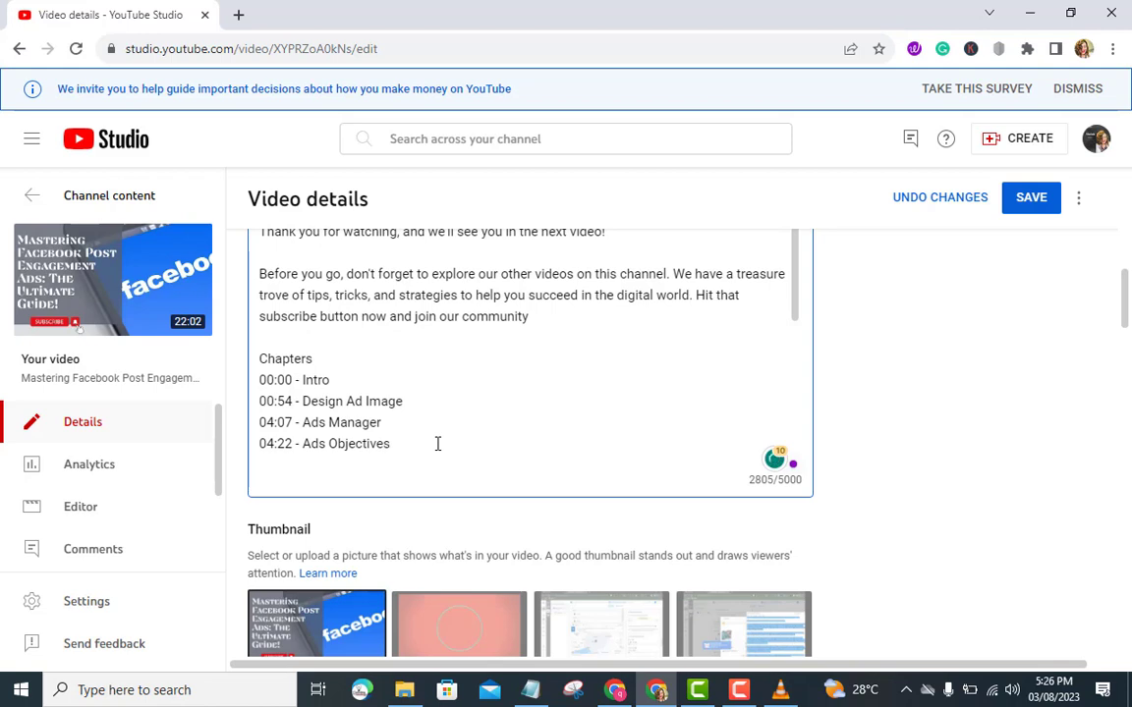
# Step: Switch to VLC, skip through the video to find the start of the ad set section and pause at 04:58
pyautogui.click(780, 691)
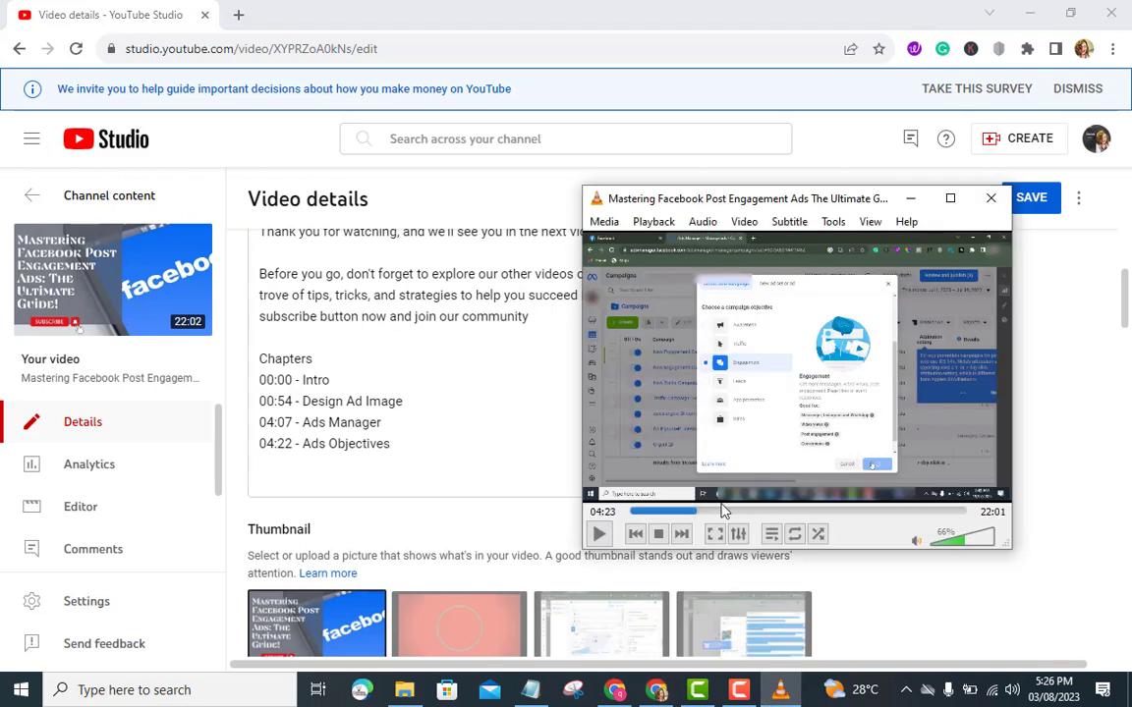
pyautogui.press('space')
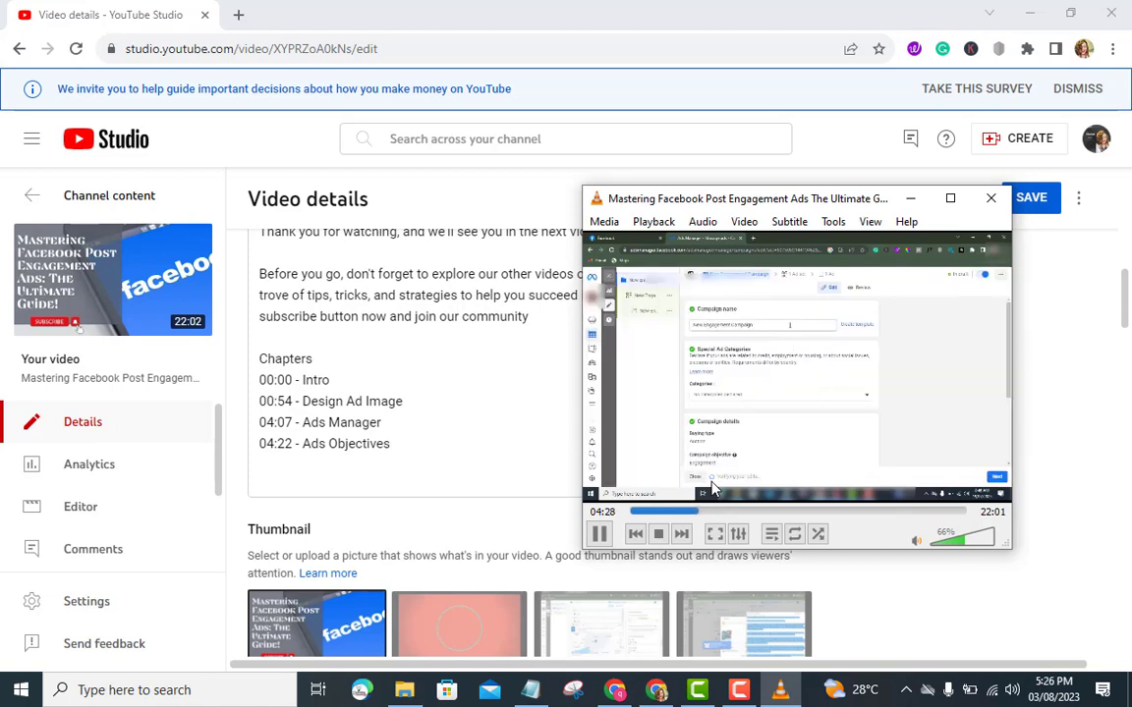
pyautogui.press('Right')
pyautogui.press('Right')
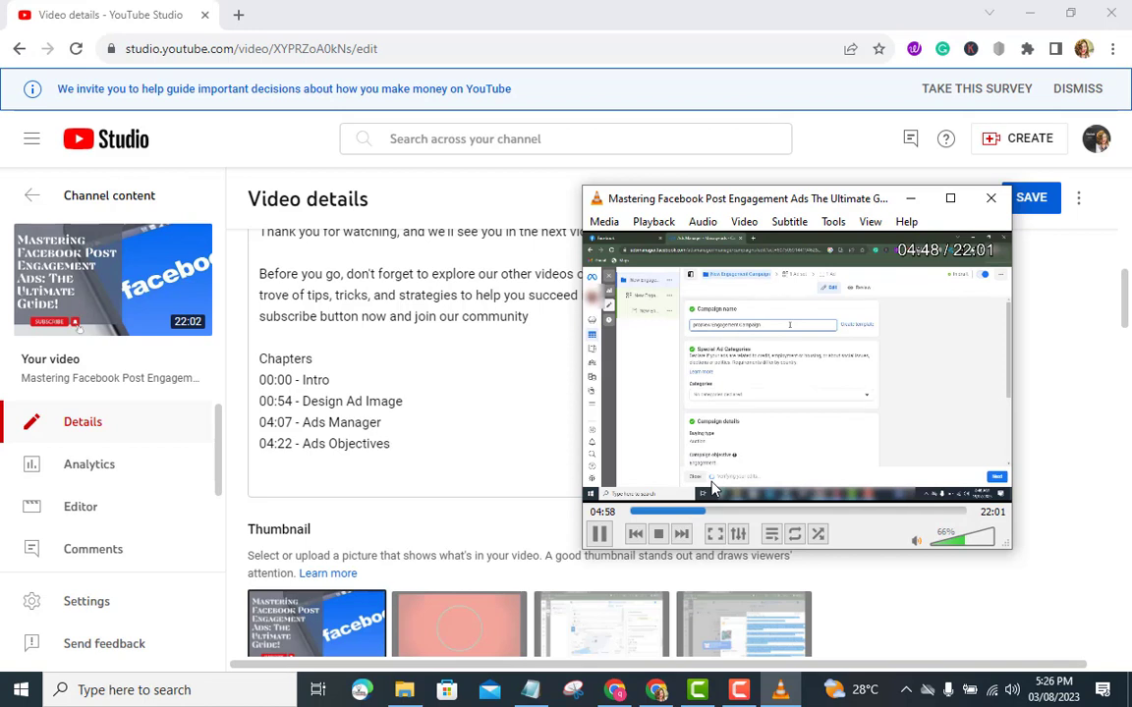
pyautogui.press('Right')
pyautogui.press('Right')
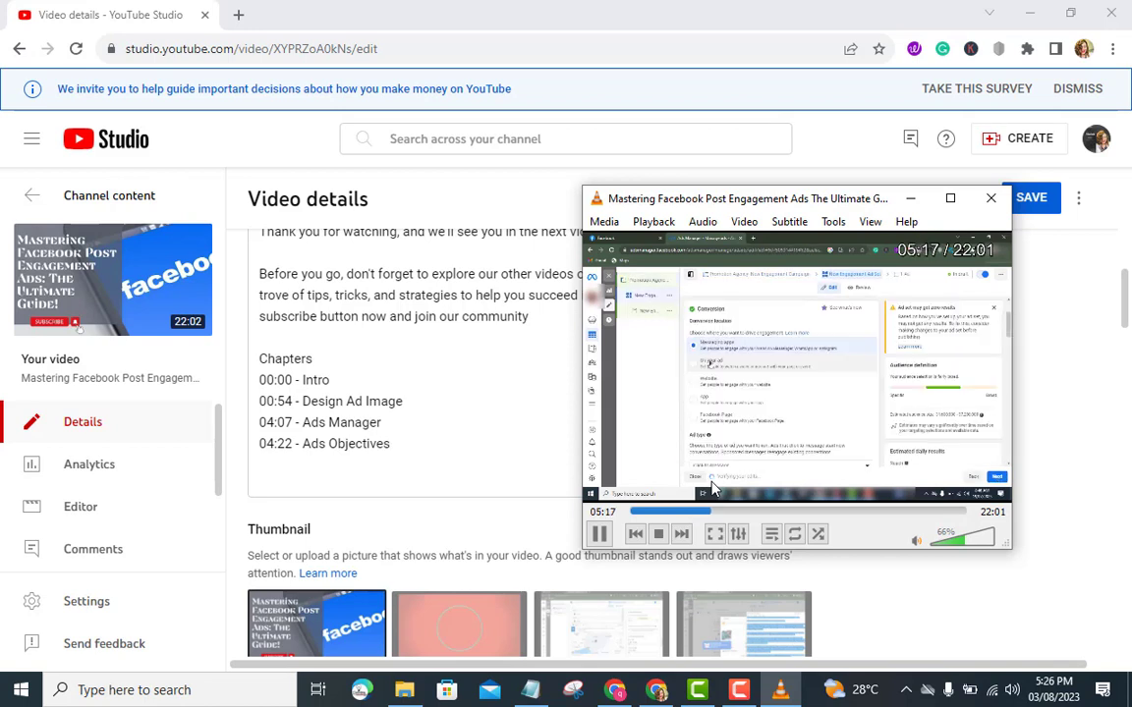
pyautogui.press('space')
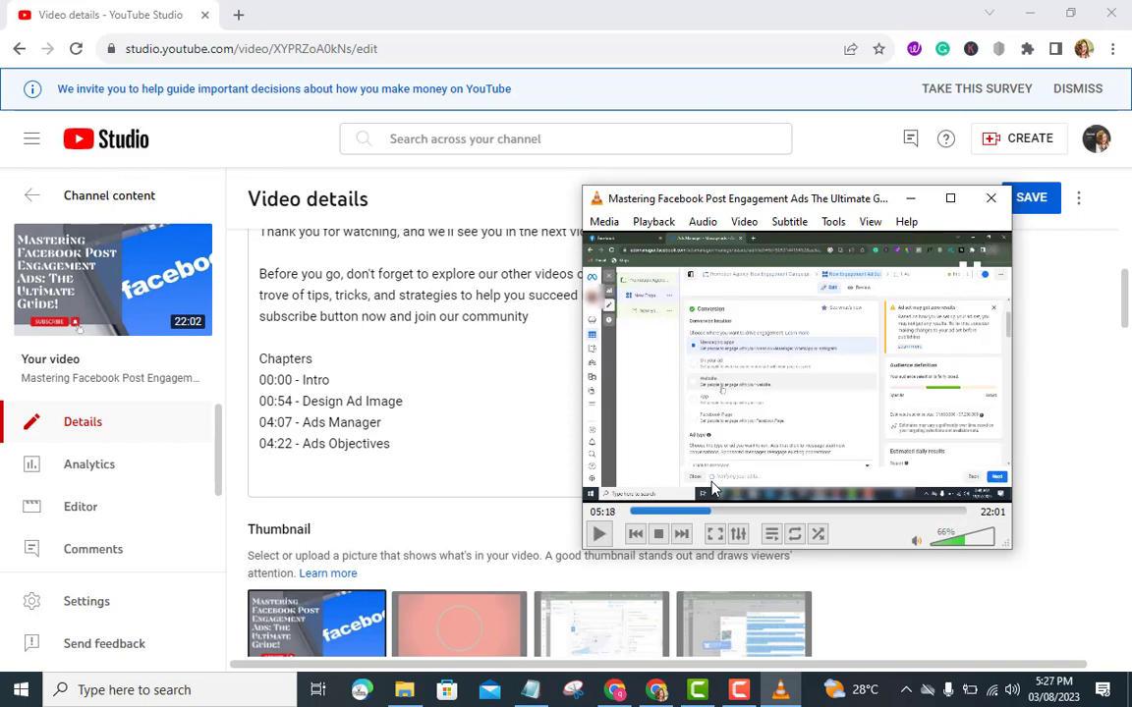
pyautogui.press('space')
pyautogui.press('Left')
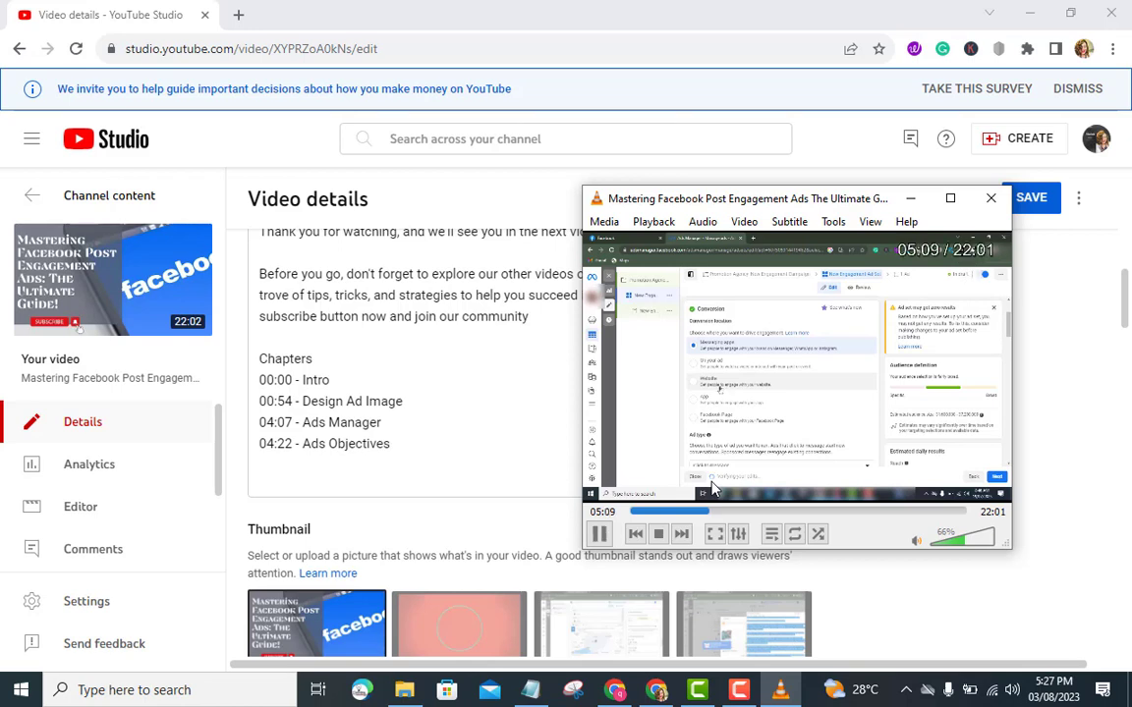
pyautogui.press('Left')
pyautogui.press('space')
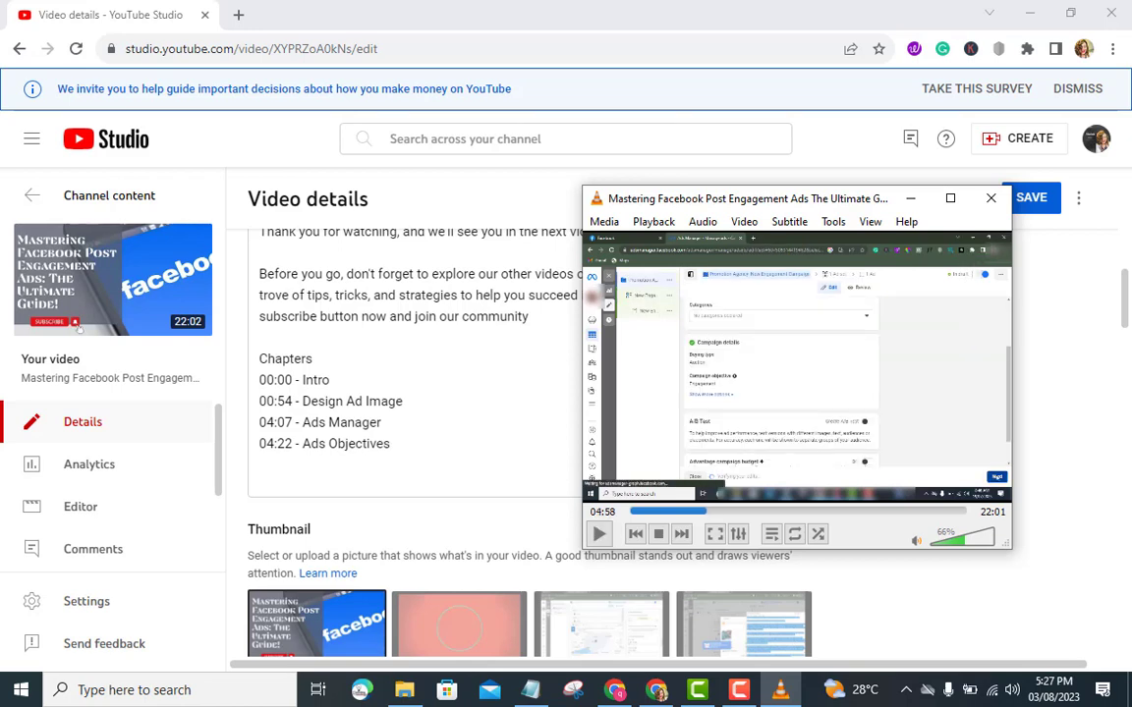
# Step: Switch back to the video description and add the chapter entry "04:58 - Ad Set target Audience" below the Ads Objectives entry, followed by a new line
pyautogui.click(411, 447)
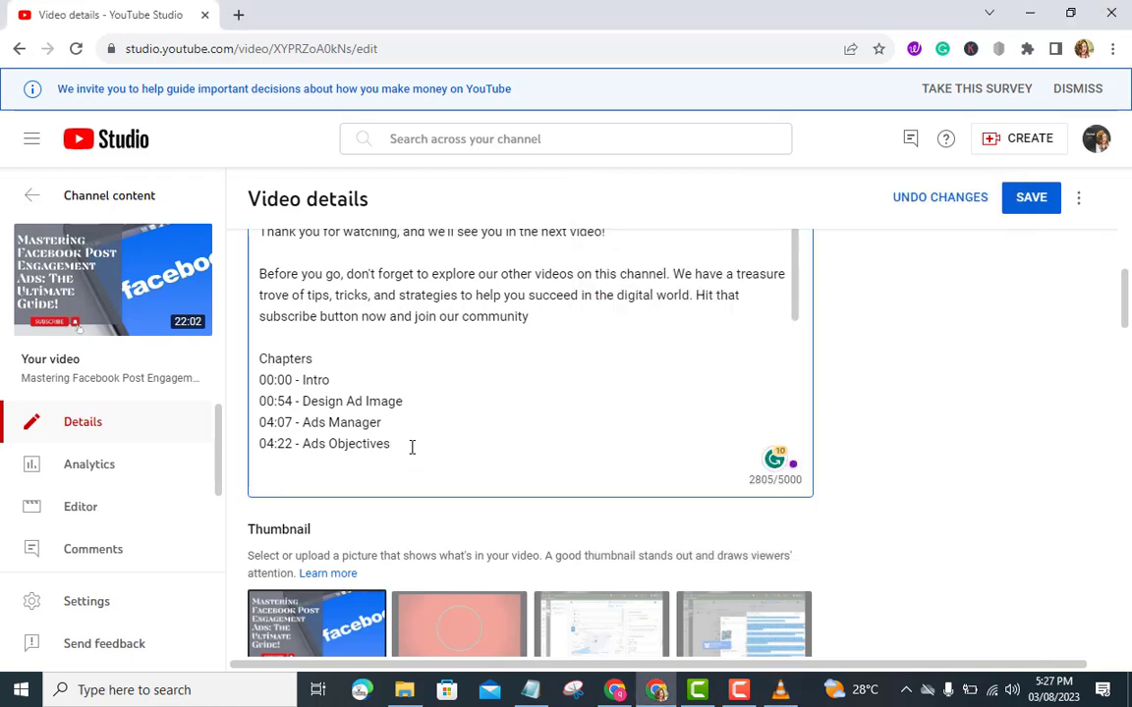
pyautogui.press('Return')
pyautogui.write('04:58 - ')
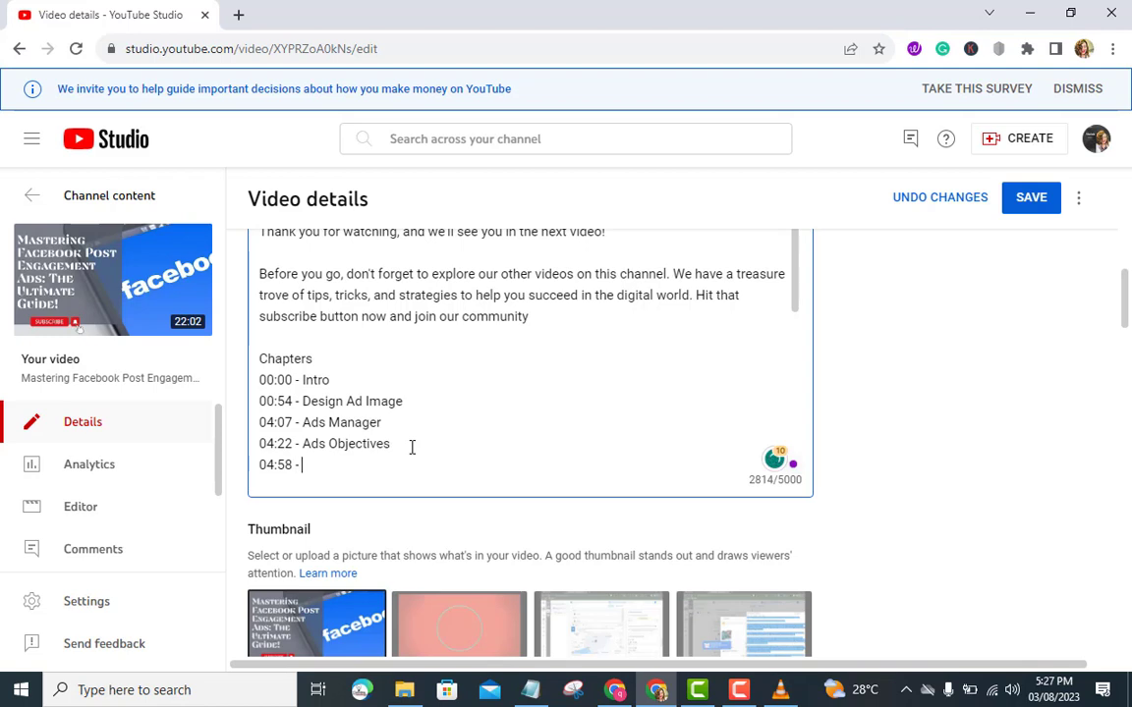
pyautogui.write('Ad Set target ')
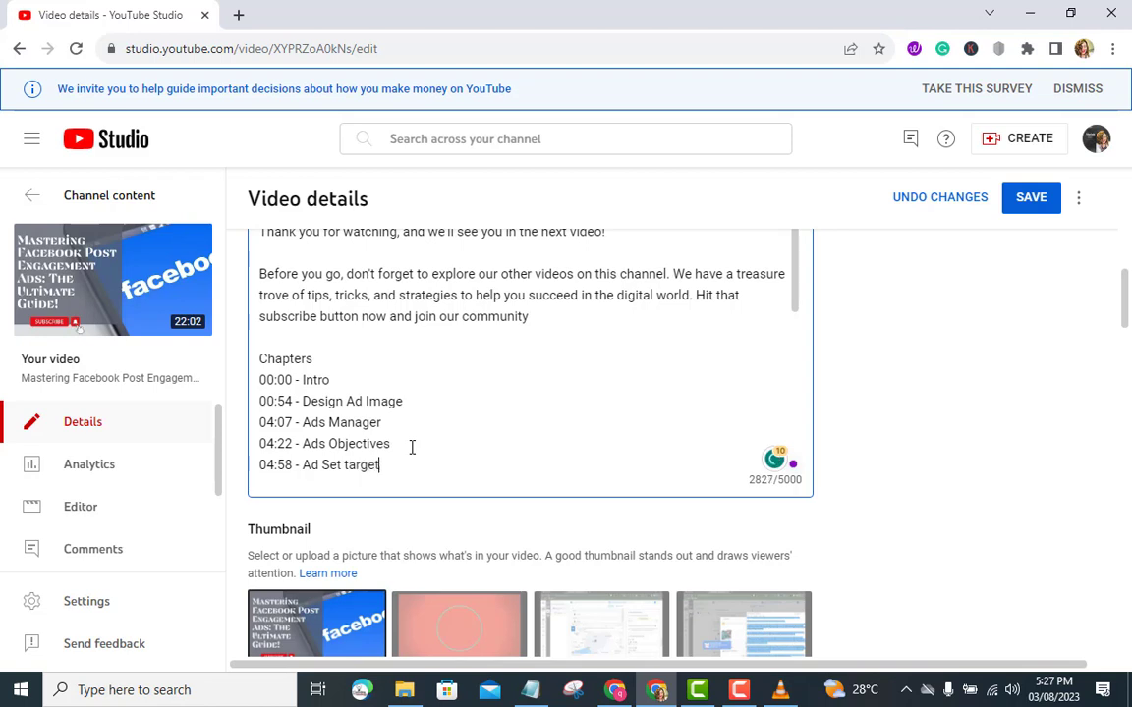
pyautogui.write('Audience')
pyautogui.press('Return')
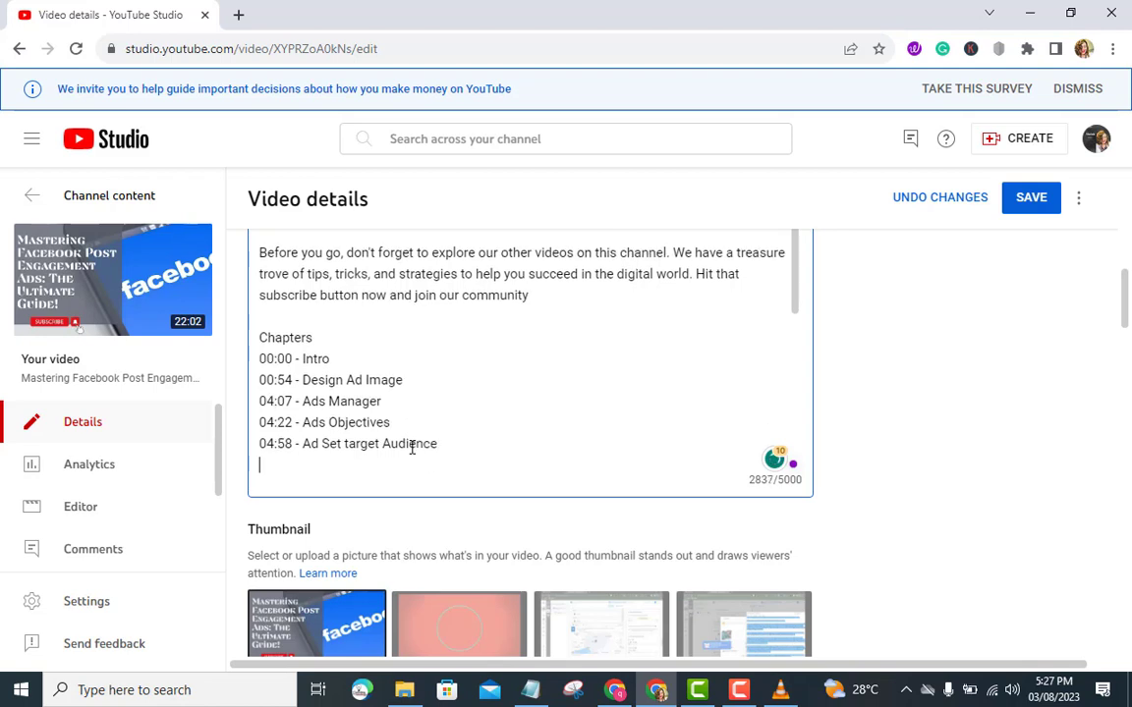
# Step: Switch to VLC, resume playback and skip forward through the ad set section to the ad setup page at 18:41
pyautogui.click(781, 691)
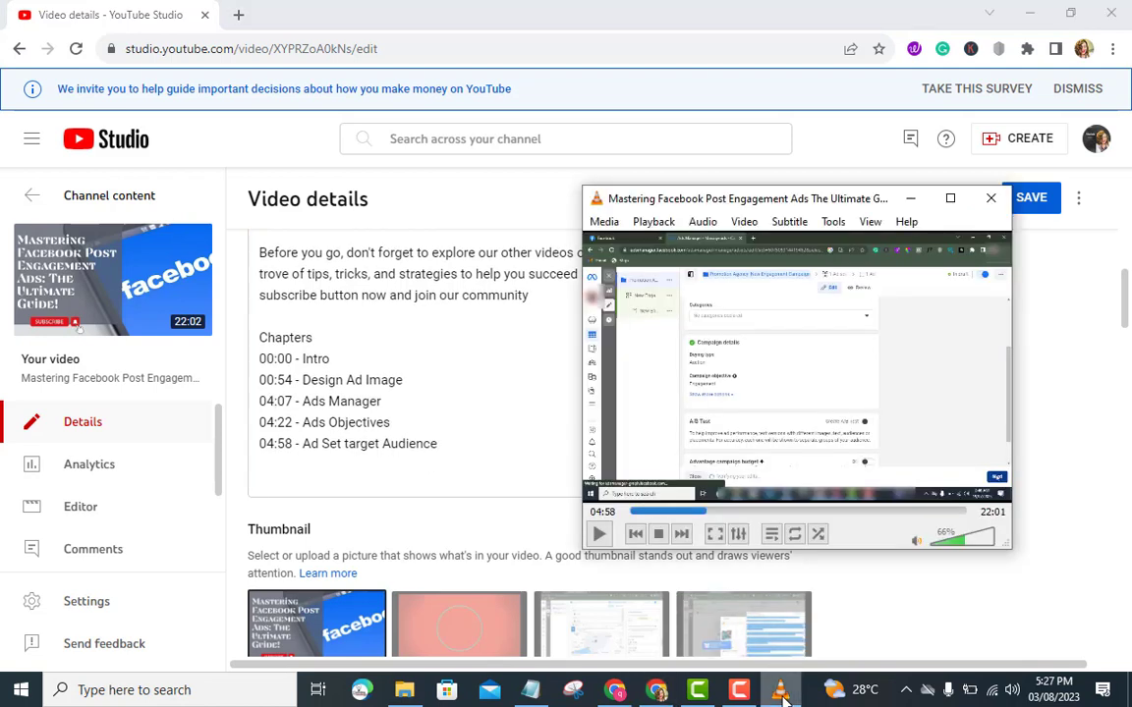
pyautogui.press('space')
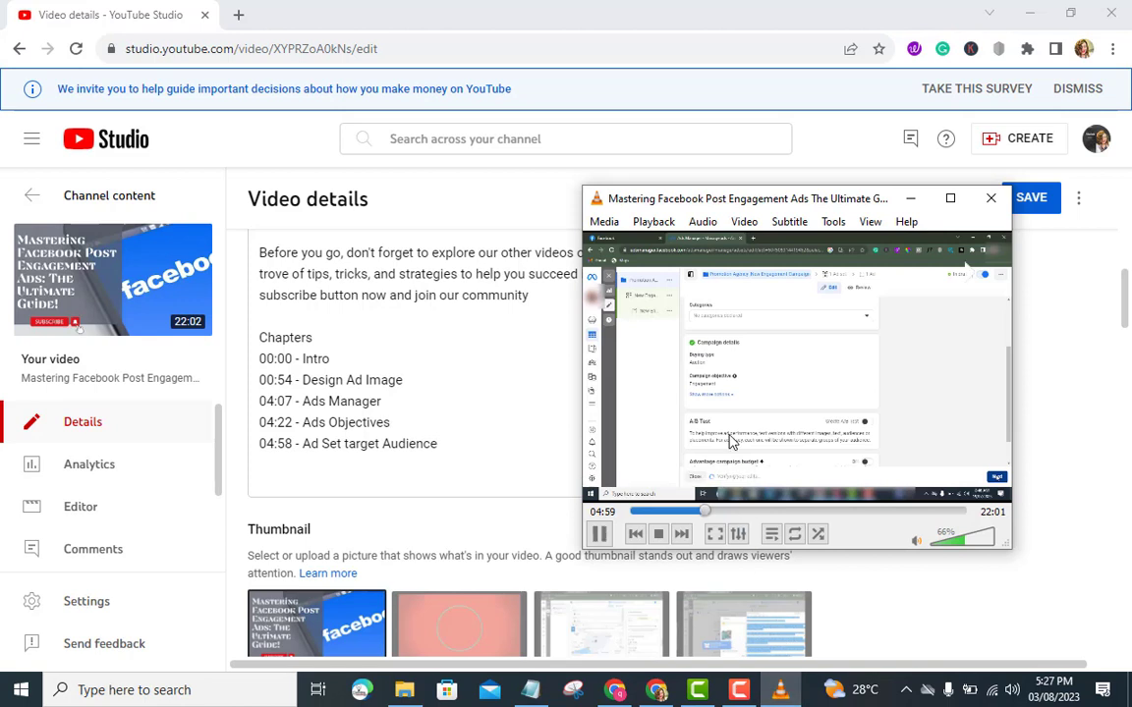
pyautogui.press('Right')
pyautogui.press('Right')
pyautogui.press('Right')
pyautogui.press('Right')
pyautogui.press('Right')
pyautogui.press('Right')
pyautogui.press('Right')
pyautogui.press('Right')
pyautogui.press('Right')
pyautogui.press('Right')
pyautogui.press('Right')
pyautogui.press('Right')
pyautogui.press('Right')
pyautogui.press('Right')
pyautogui.press('Right')
pyautogui.press('Right')
pyautogui.press('Right')
pyautogui.press('Right')
pyautogui.press('Right')
pyautogui.press('Right')
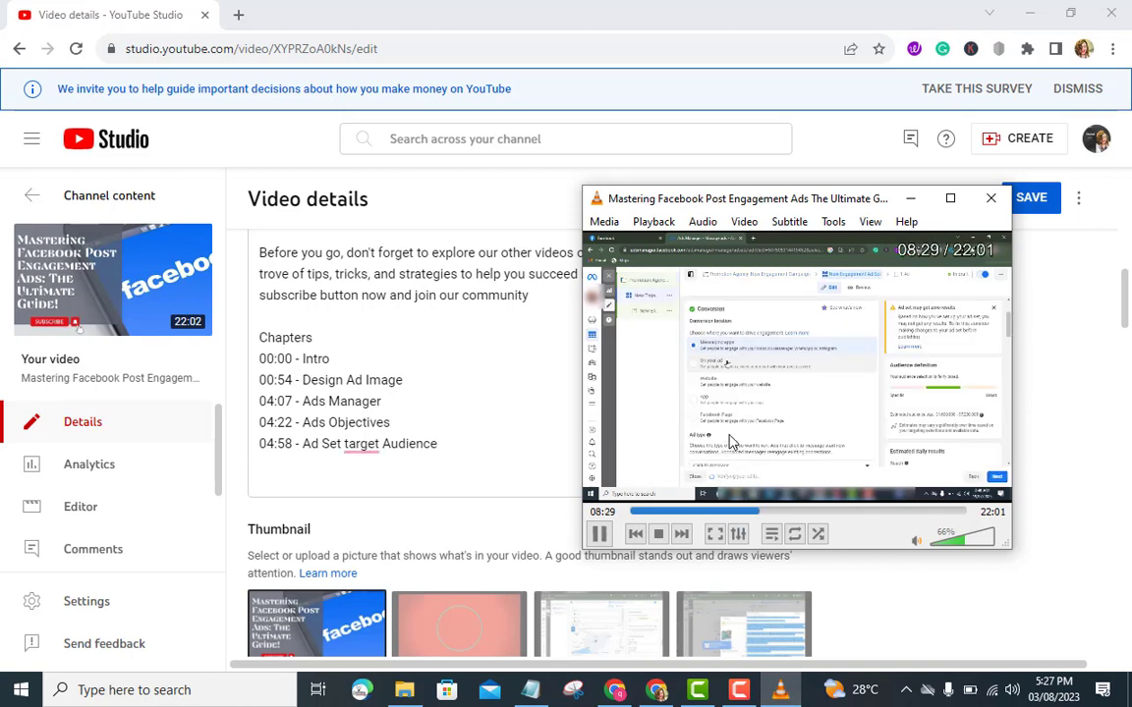
pyautogui.press('Right')
pyautogui.press('Right')
pyautogui.press('Right')
pyautogui.press('Right')
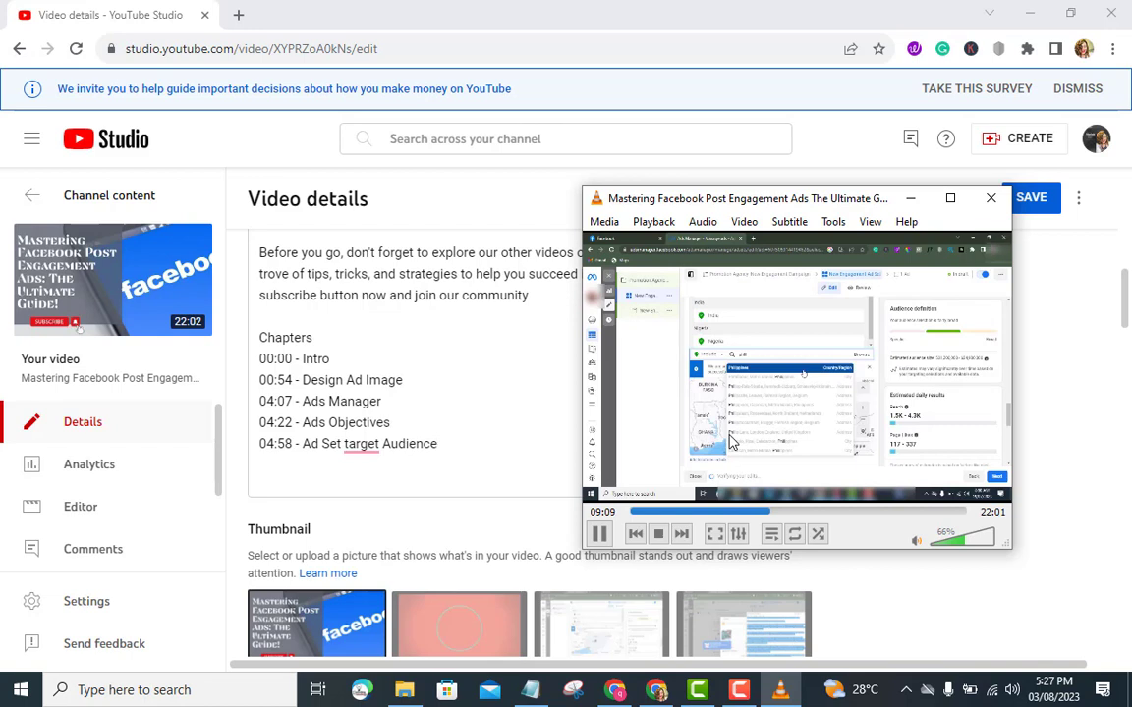
pyautogui.press('Right')
pyautogui.press('Right')
pyautogui.press('Right')
pyautogui.press('Right')
pyautogui.press('Right')
pyautogui.press('Right')
pyautogui.press('Right')
pyautogui.press('Right')
pyautogui.press('Right')
pyautogui.press('Right')
pyautogui.press('Right')
pyautogui.press('Right')
pyautogui.press('Right')
pyautogui.press('Right')
pyautogui.press('Right')
pyautogui.press('Right')
pyautogui.press('Right')
pyautogui.press('Right')
pyautogui.press('Right')
pyautogui.press('Right')
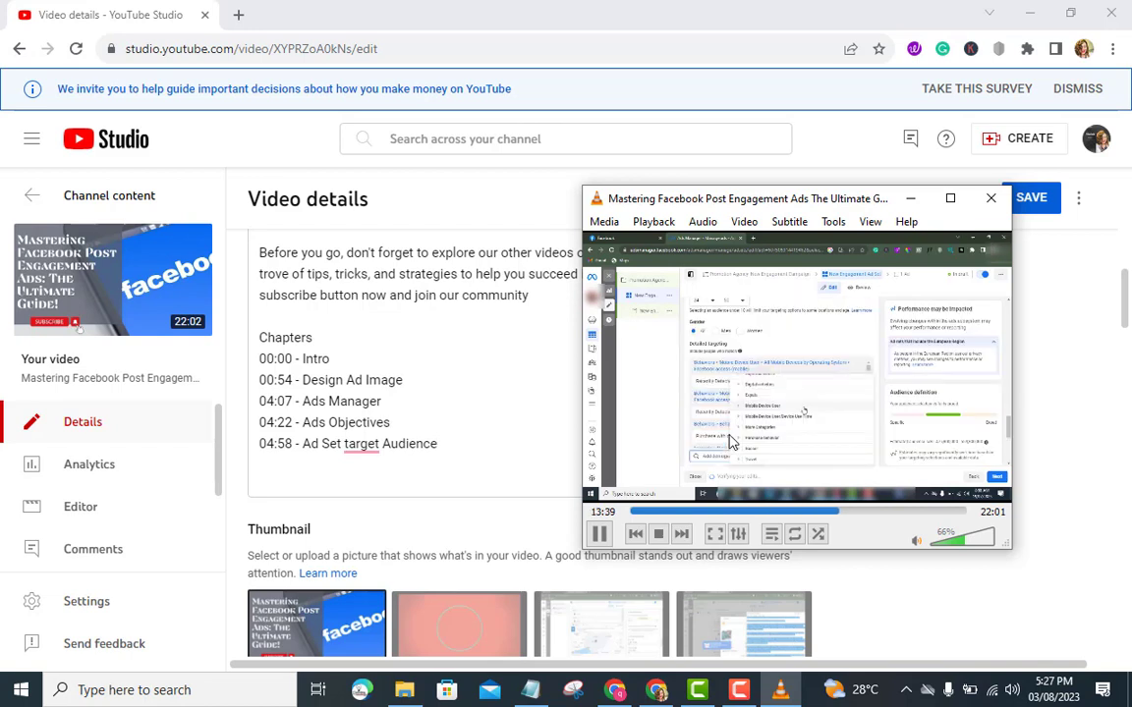
pyautogui.press('Right')
pyautogui.press('Right')
pyautogui.press('Right')
pyautogui.press('Right')
pyautogui.press('Right')
pyautogui.press('Right')
pyautogui.press('Right')
pyautogui.press('Right')
pyautogui.press('Right')
pyautogui.press('Right')
pyautogui.press('Right')
pyautogui.press('Right')
pyautogui.press('Right')
pyautogui.press('Right')
pyautogui.press('Right')
pyautogui.press('Right')
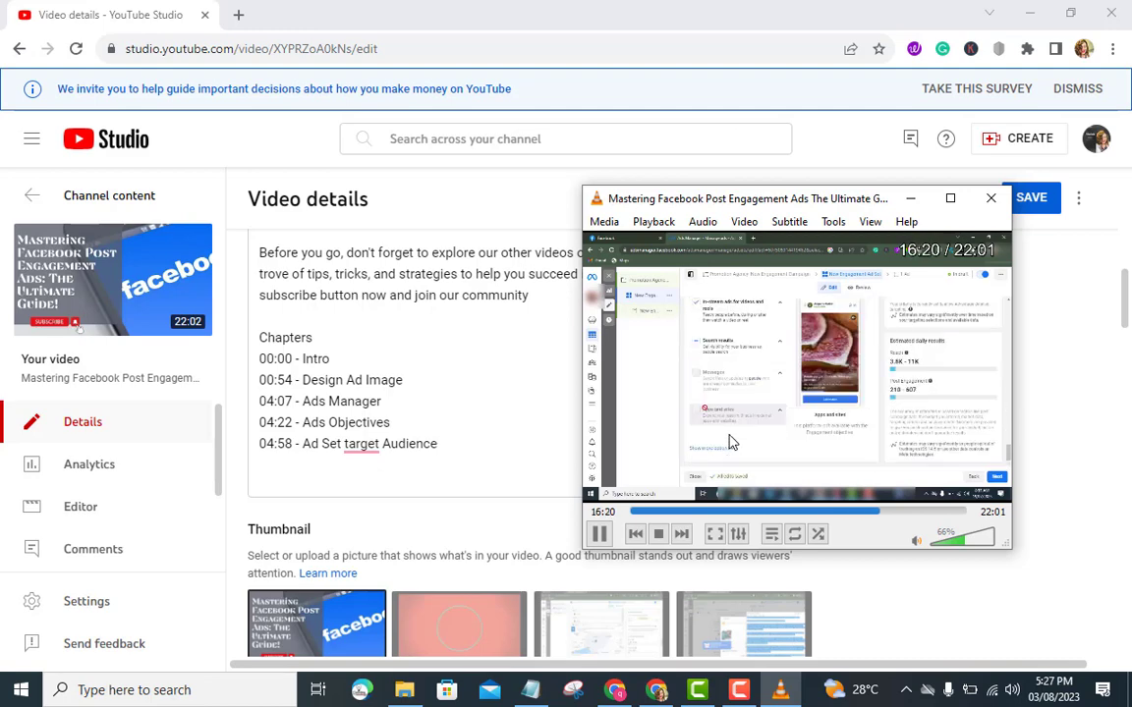
pyautogui.press('Right')
pyautogui.press('Right')
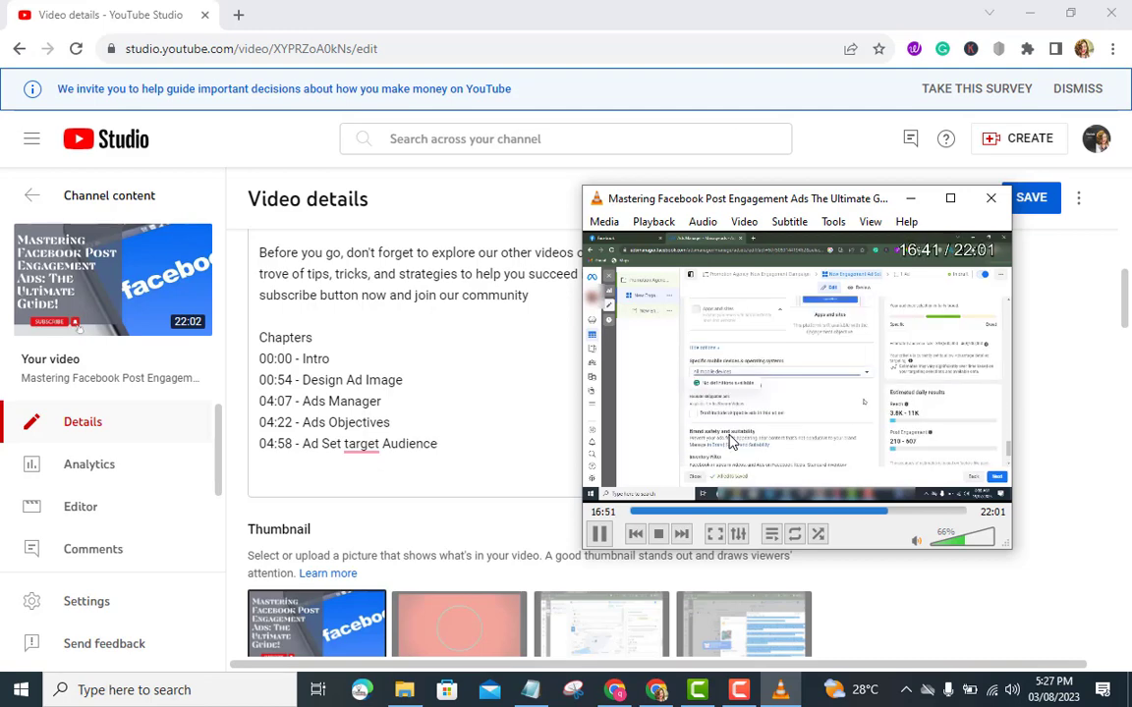
pyautogui.press('Right')
pyautogui.press('Right')
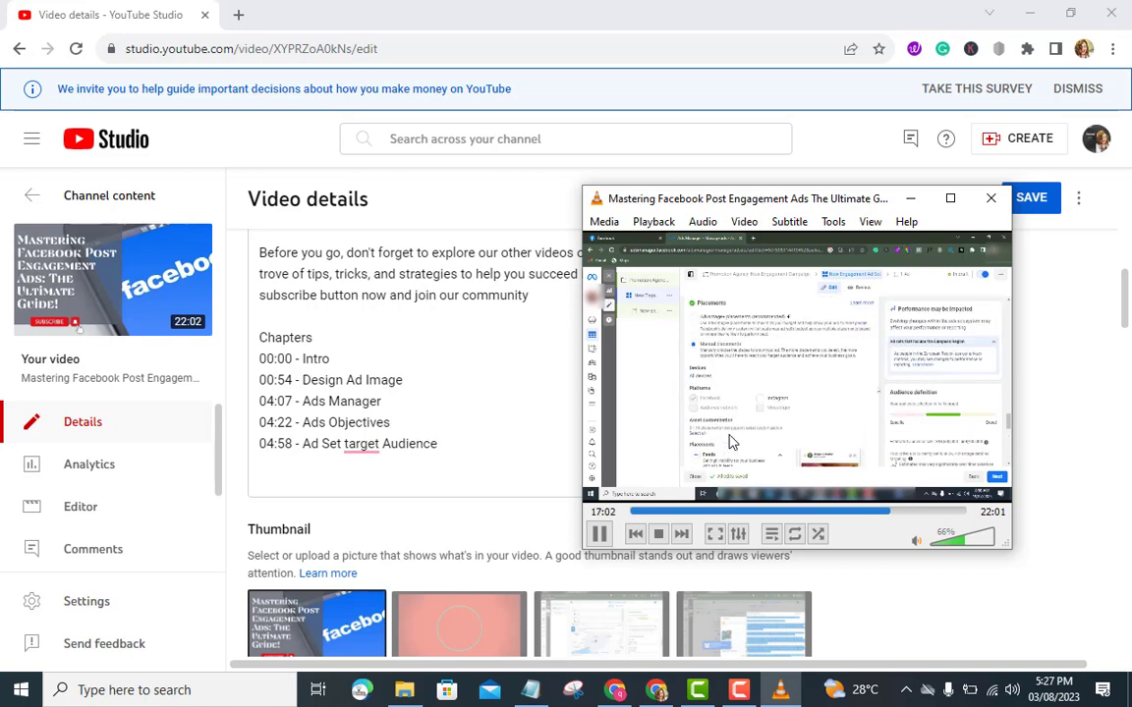
pyautogui.press('Right')
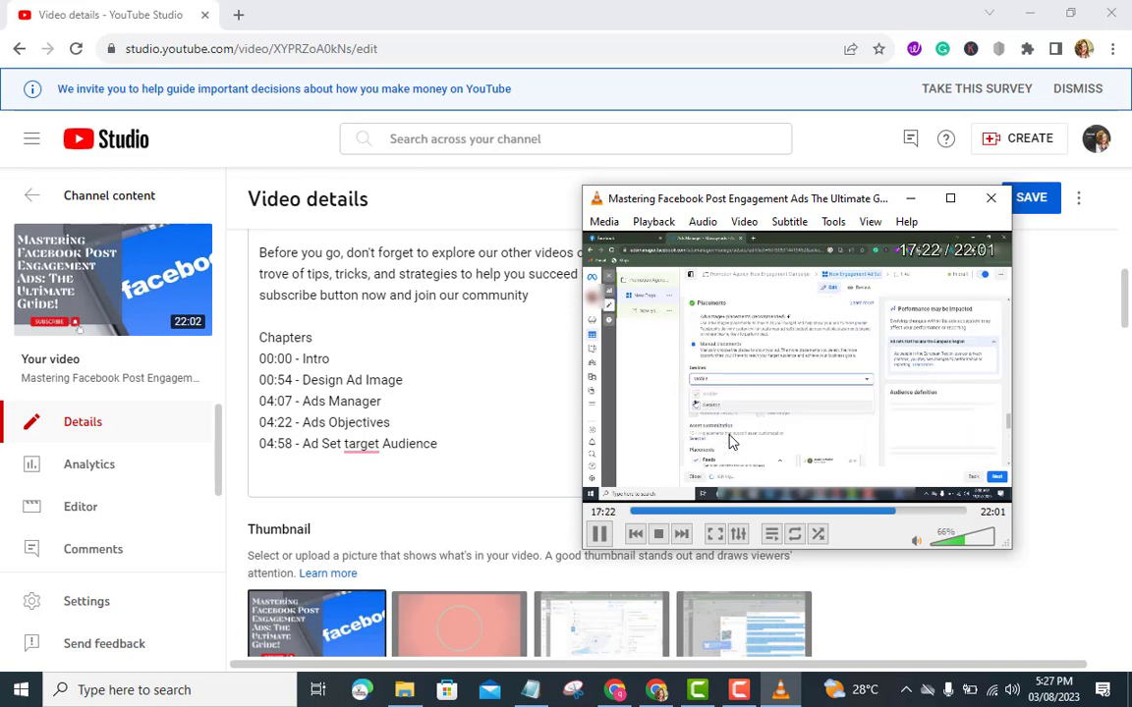
pyautogui.press('Right')
pyautogui.press('Right')
pyautogui.press('Right')
pyautogui.press('Right')
pyautogui.press('Right')
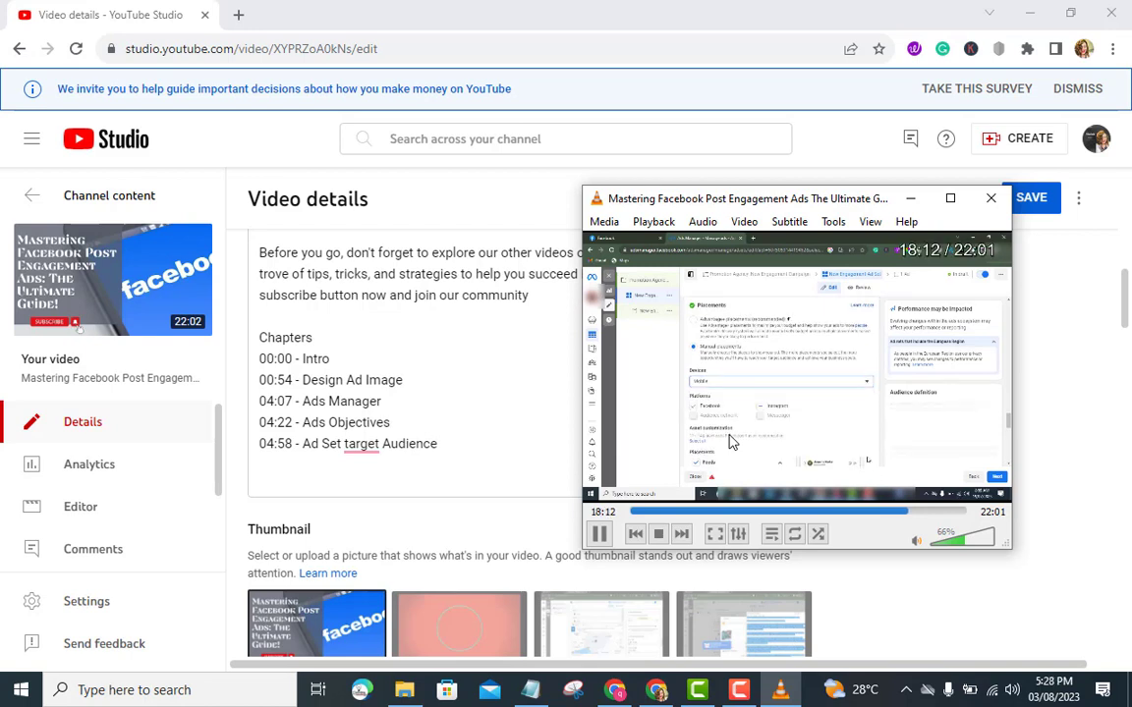
pyautogui.press('Right')
pyautogui.press('Right')
pyautogui.press('Right')
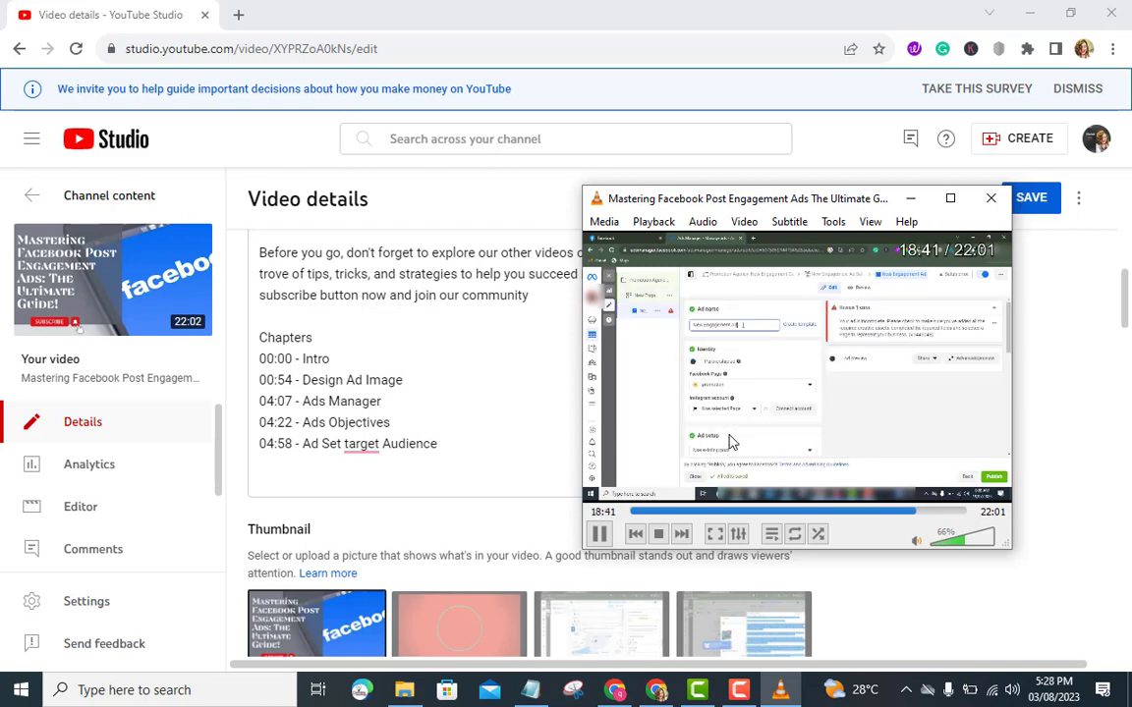
# Step: Skip backward to locate where the ad set section ends and pause the video at 18:04
pyautogui.press('Left')
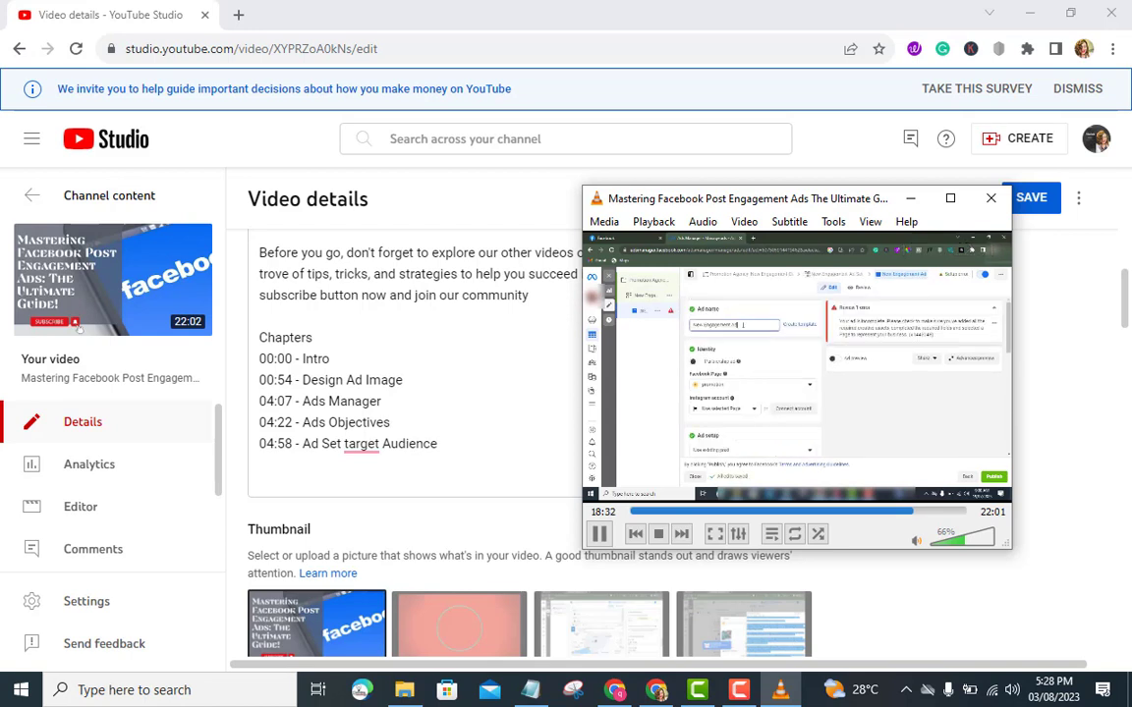
pyautogui.press('Left')
pyautogui.press('Left')
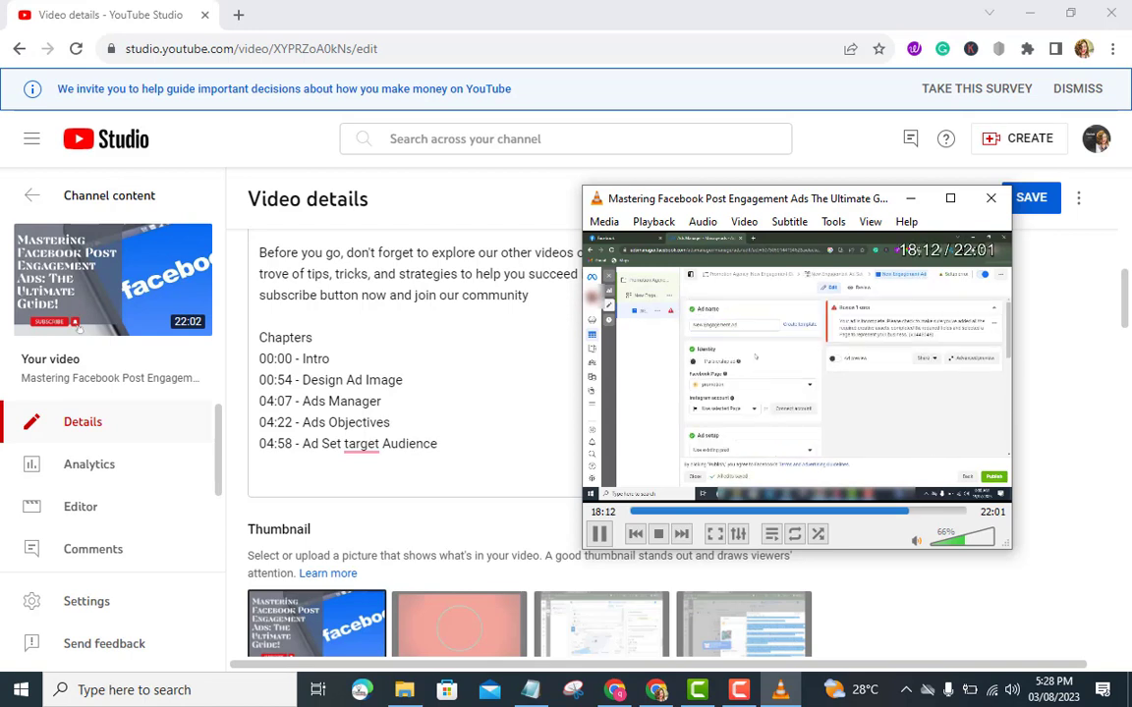
pyautogui.press('Left')
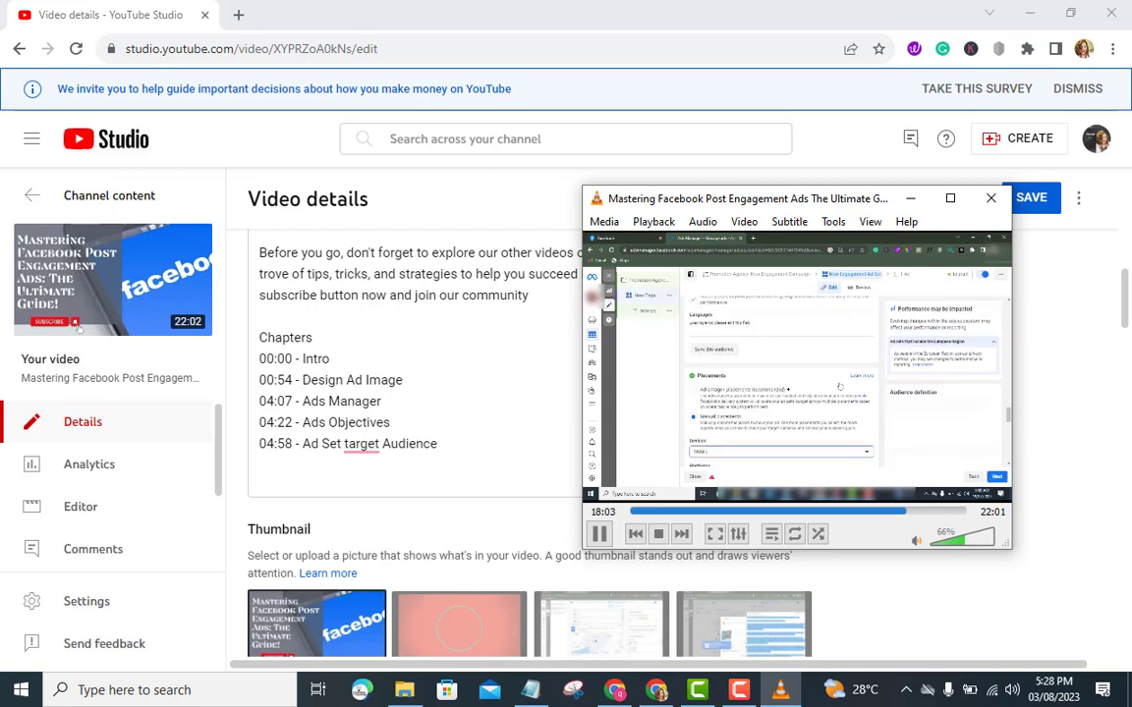
pyautogui.press('space')
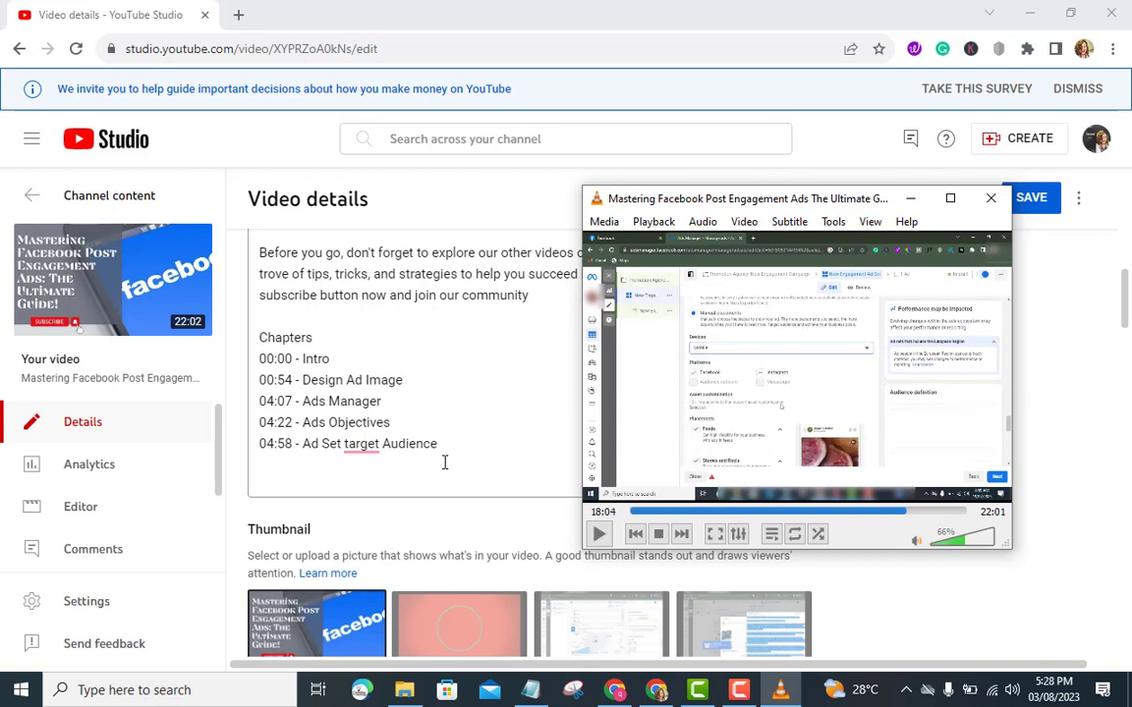
# Step: In the description, capitalize "target" in the 04:58 chapter entry using the suggested correction and add a new line after the entry
pyautogui.doubleClick(374, 447)
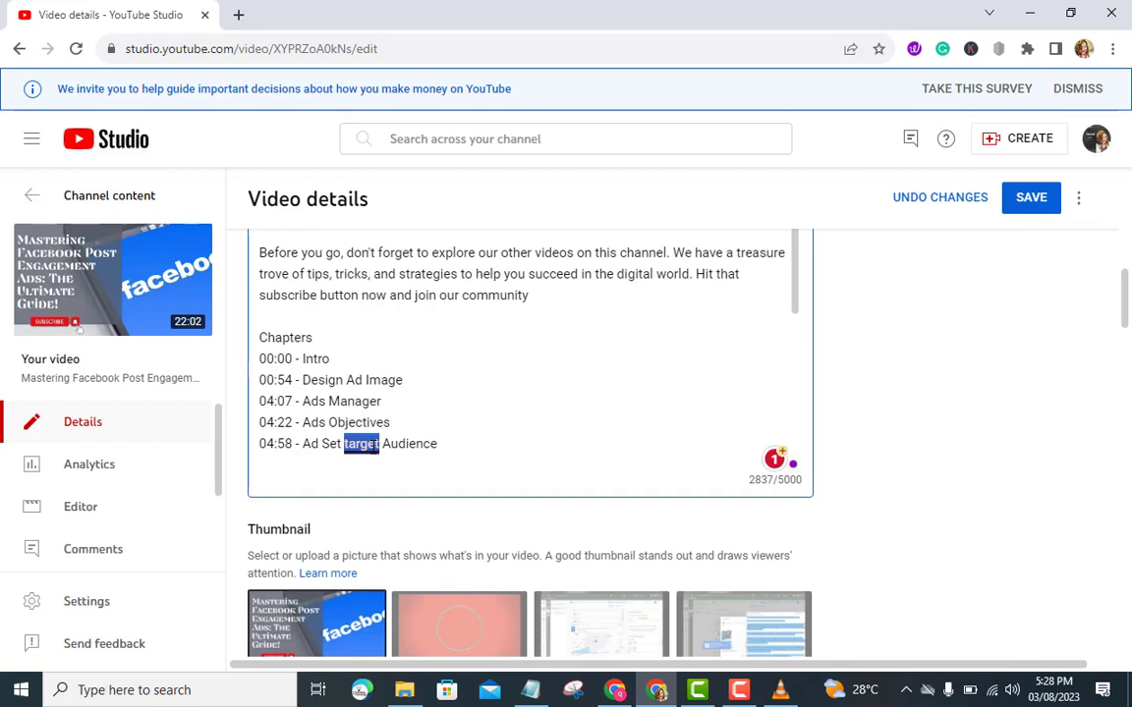
pyautogui.click(364, 444)
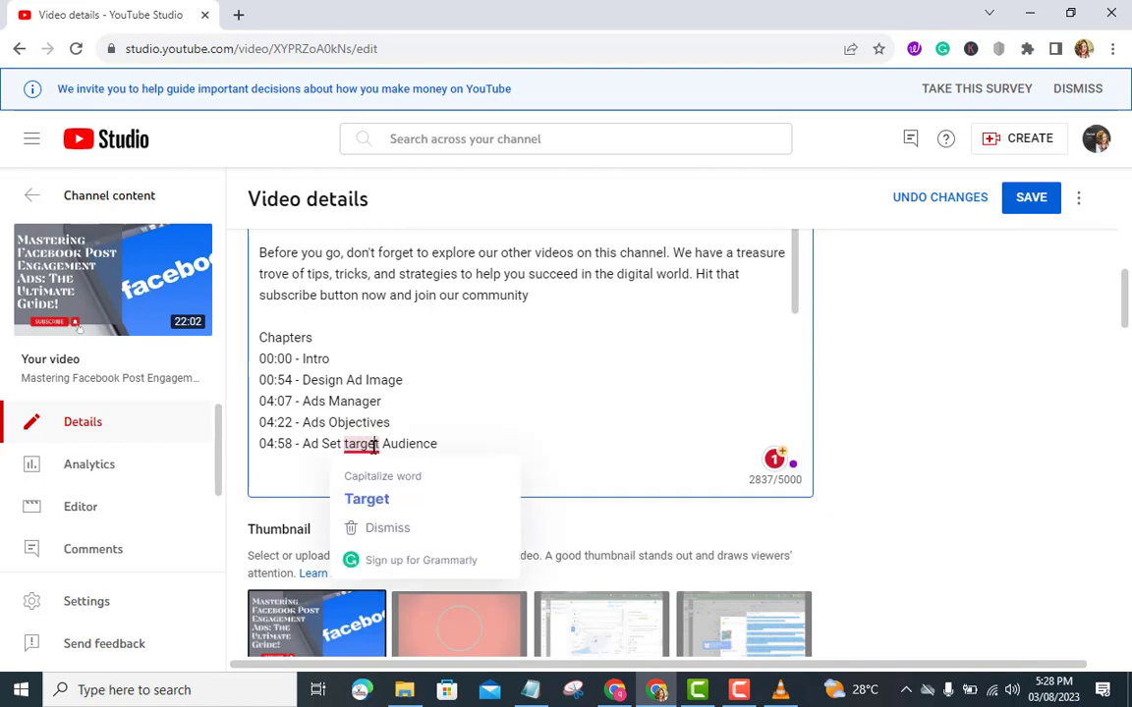
pyautogui.click(366, 498)
pyautogui.click(458, 443)
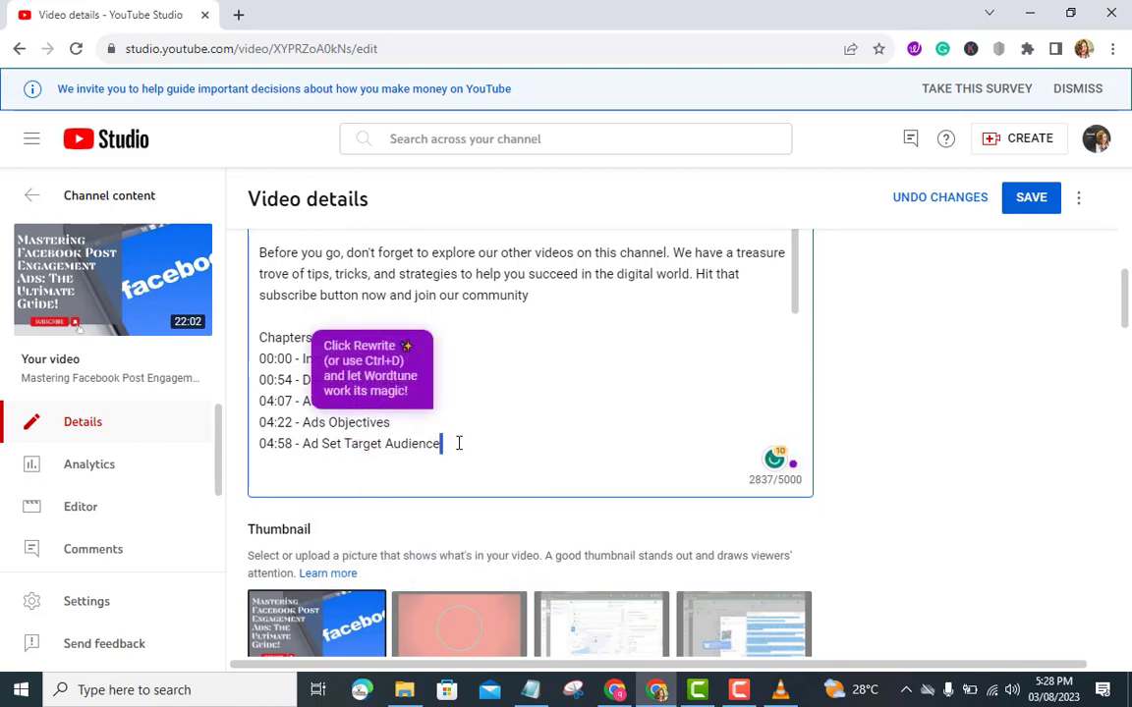
pyautogui.press('Return')
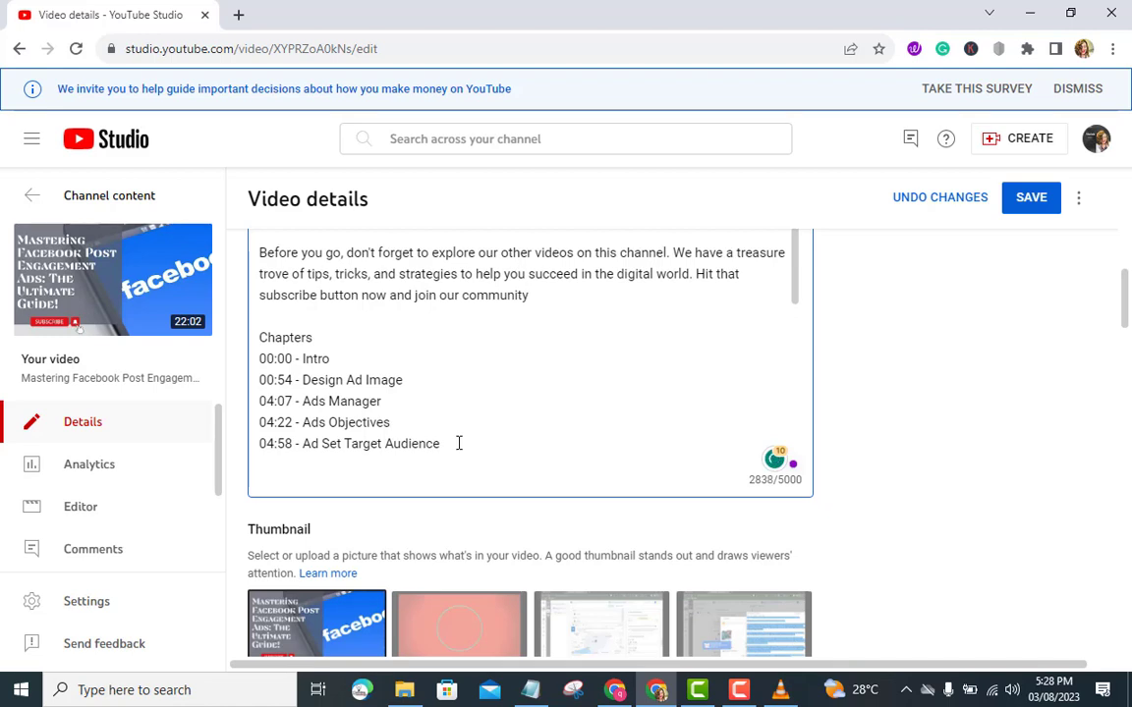
# Step: Check the paused time in VLC and add the chapter entry "18:05 - Ad Copy" below the 04:58 entry in the description
pyautogui.click(780, 691)
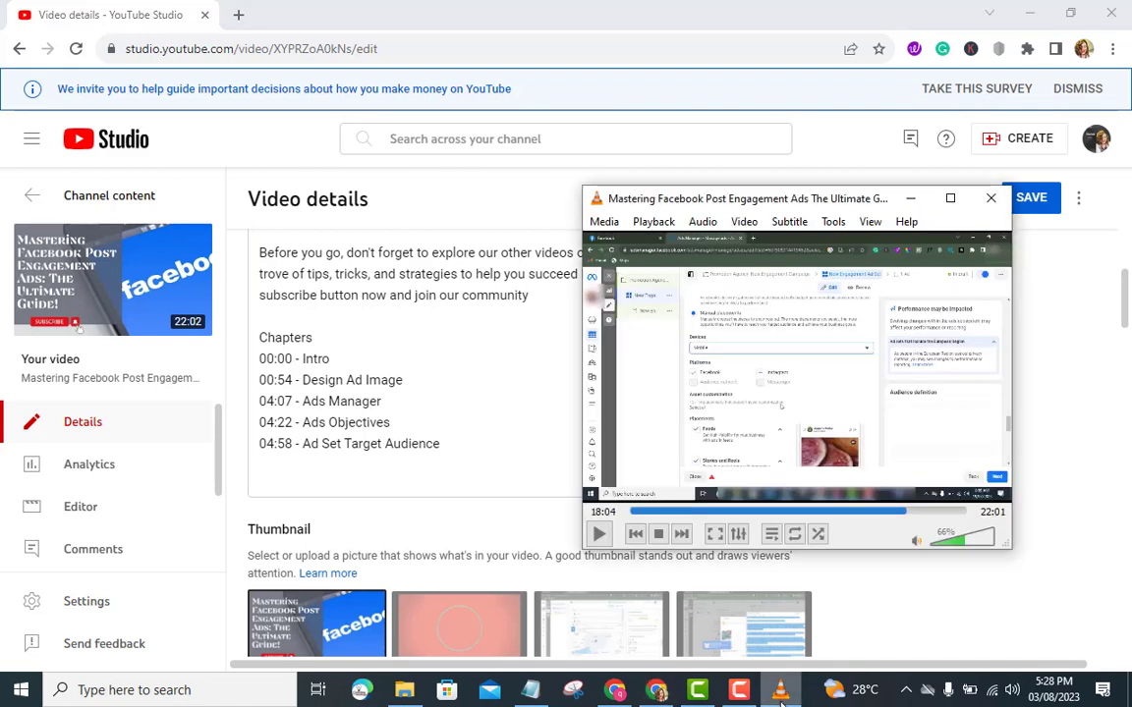
pyautogui.click(280, 459)
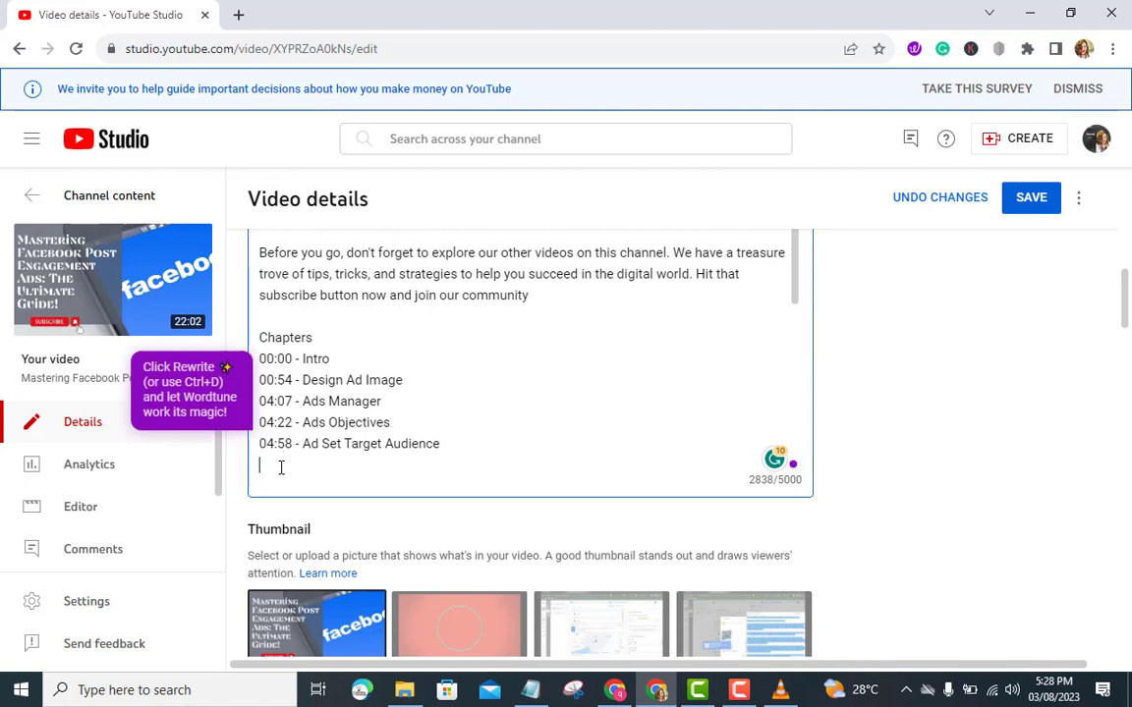
pyautogui.write('18')
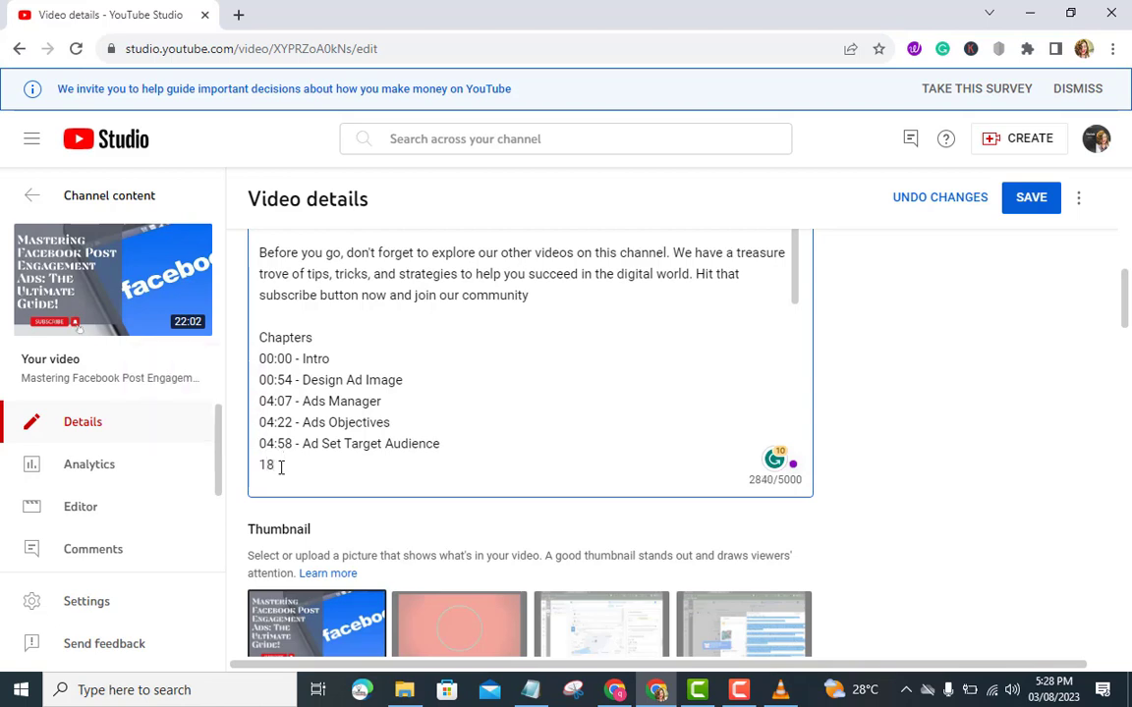
pyautogui.write(':05 - Ad Copy')
# Step: Delete three surplus blank lines between the last chapter entry and the #FacebookAdsMastery hashtag
pyautogui.scroll(-2, 555, 402)
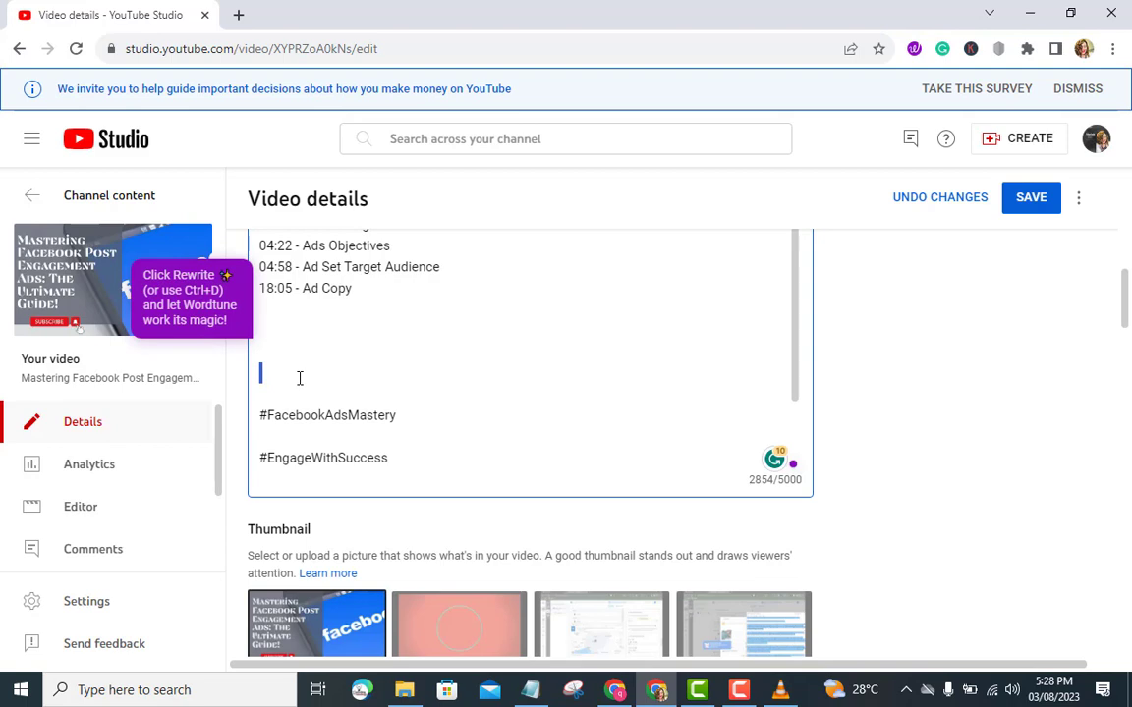
pyautogui.press('BackSpace')
pyautogui.press('BackSpace')
pyautogui.press('BackSpace')
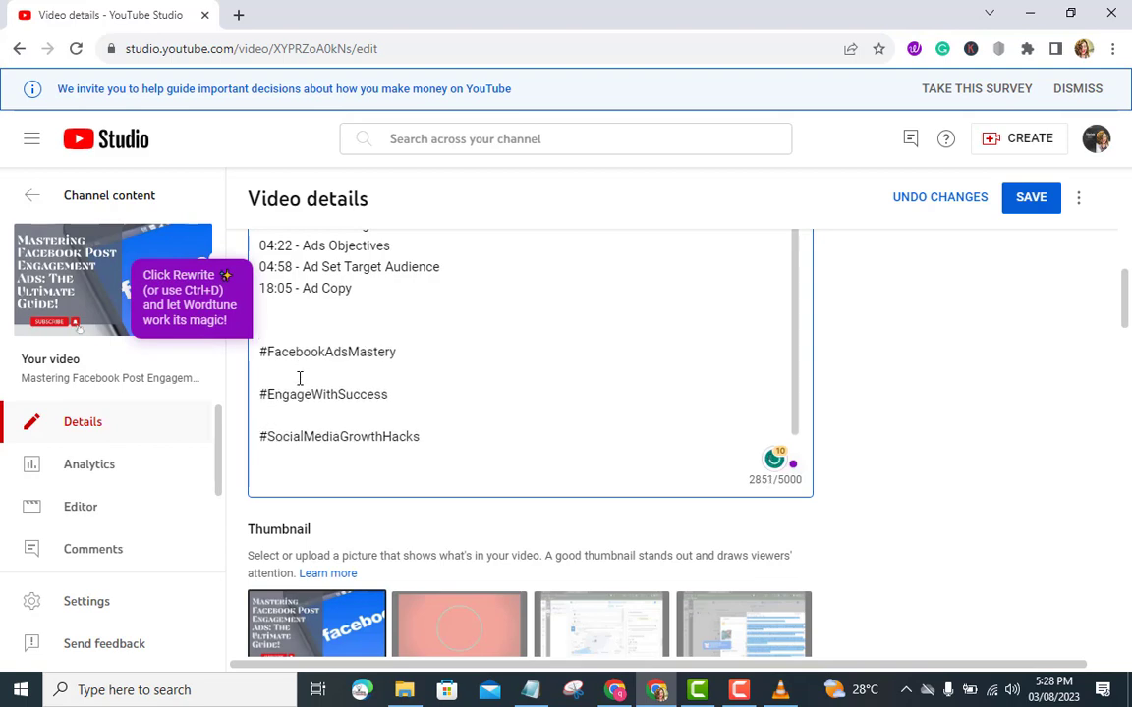
# Step: Delete the extra blank line between the last chapter entry and the #FacebookAdsMastery hashtag and save the video details
pyautogui.press('BackSpace')
pyautogui.click(948, 453)
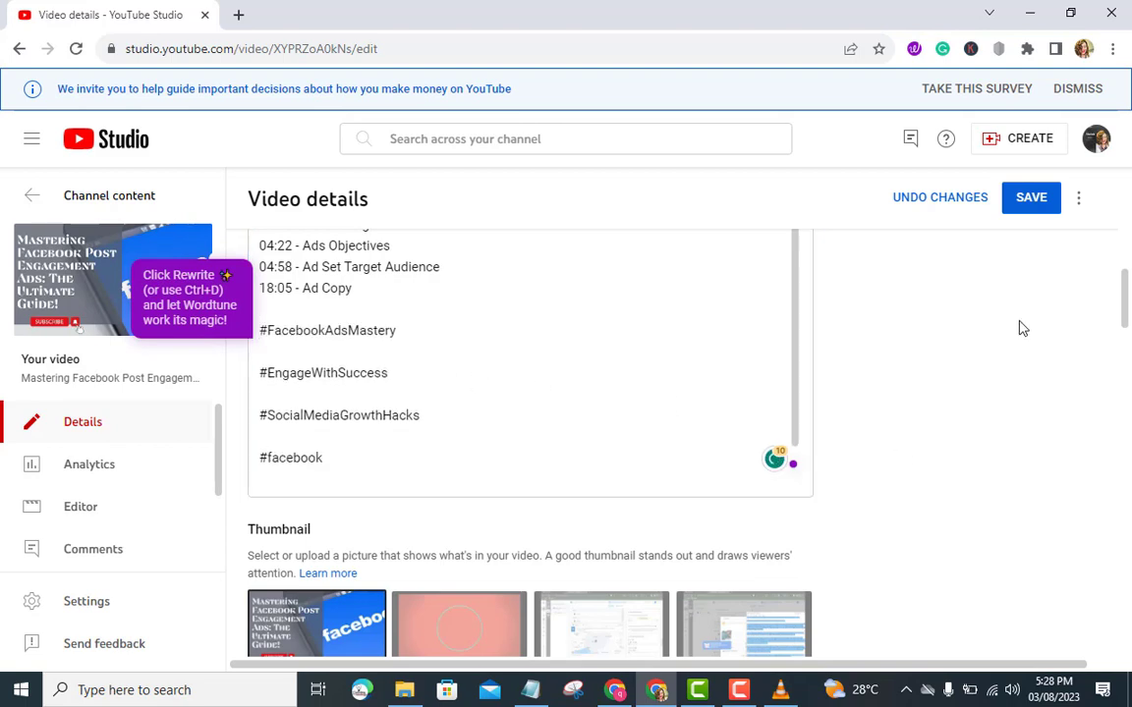
pyautogui.click(1036, 202)
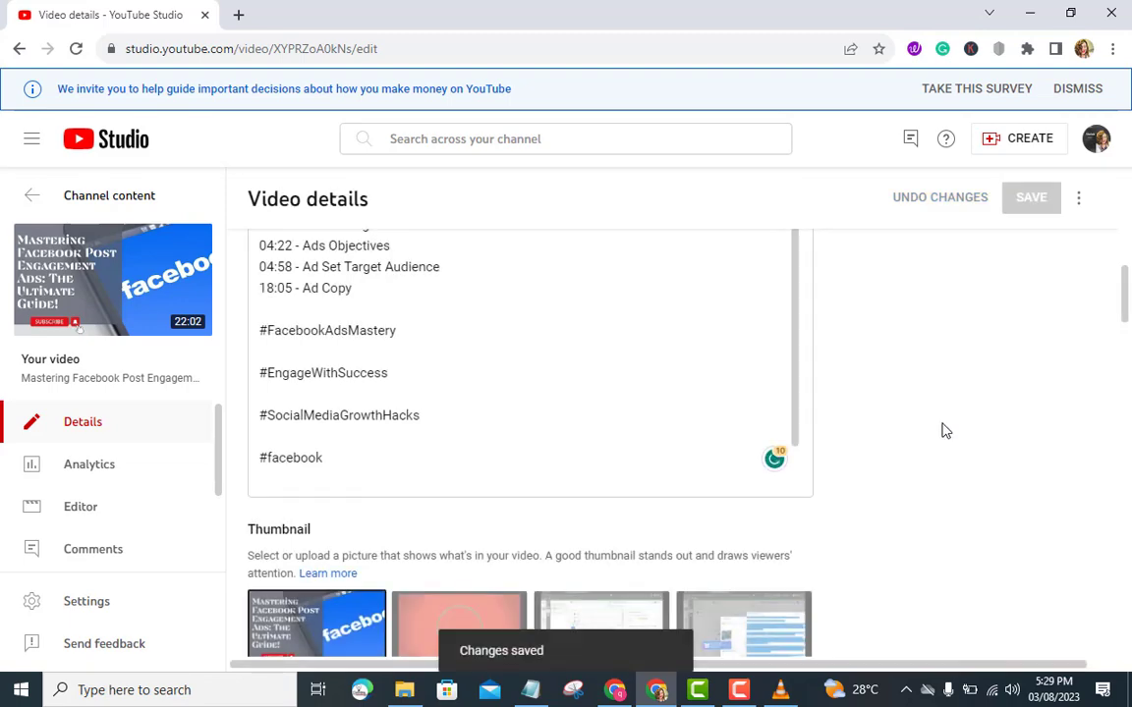
# Step: Open the video's YouTube watch page in a new tab and close the duplicate tab
pyautogui.scroll(5, 943, 430)
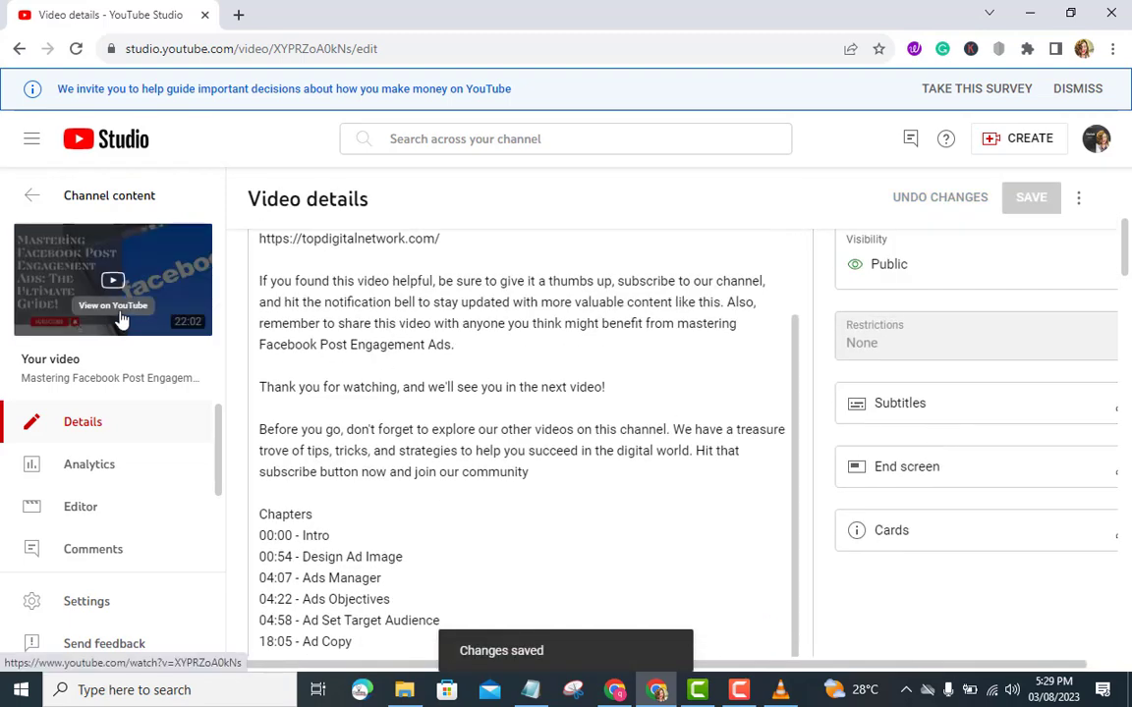
pyautogui.rightClick(115, 312)
pyautogui.click(157, 318)
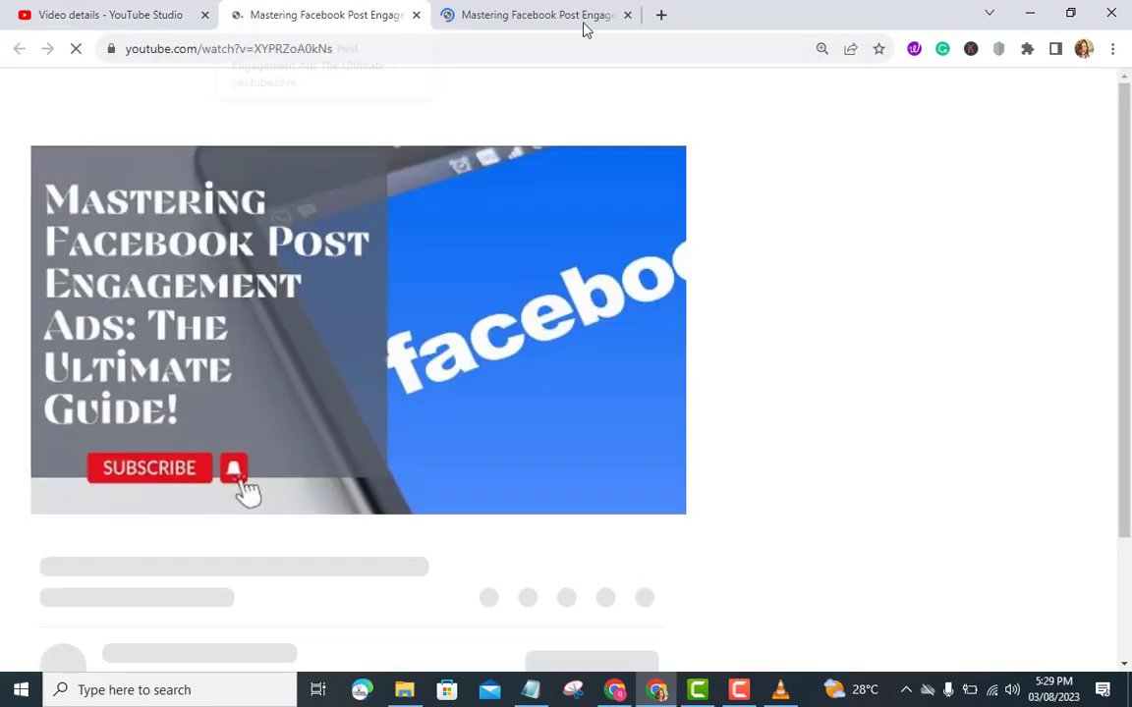
pyautogui.click(628, 16)
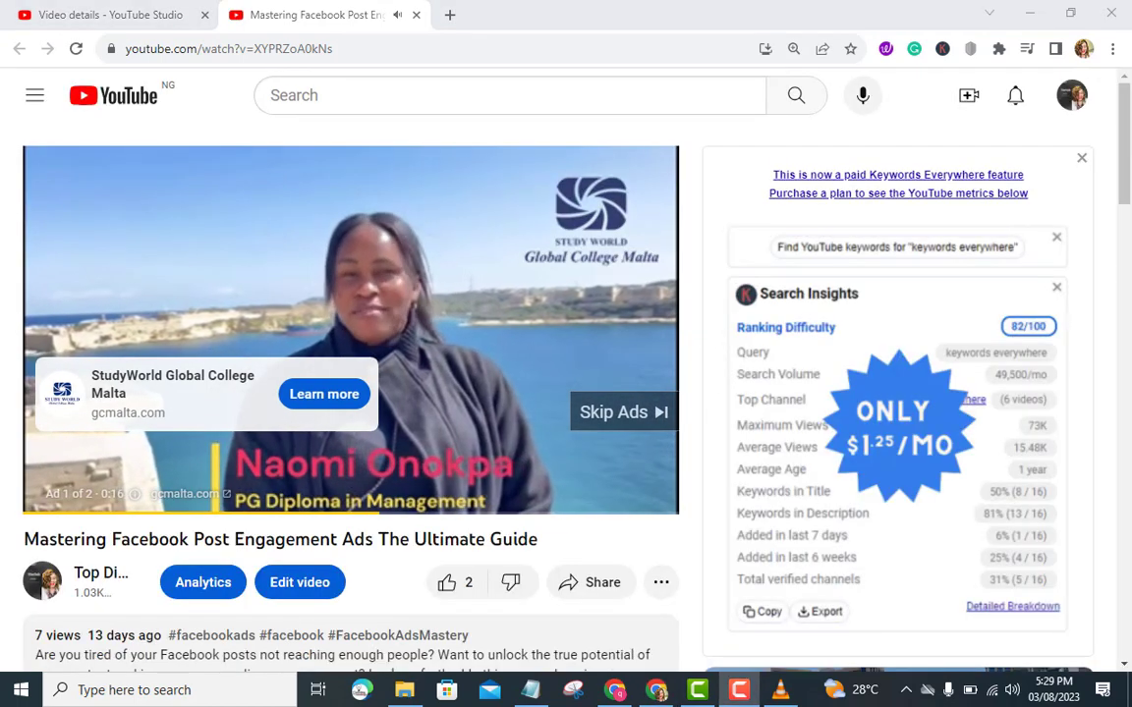
# Step: Expand the description on the watch page and examine the linked timestamps and the Chapters section below them
pyautogui.scroll(-5, 657, 408)
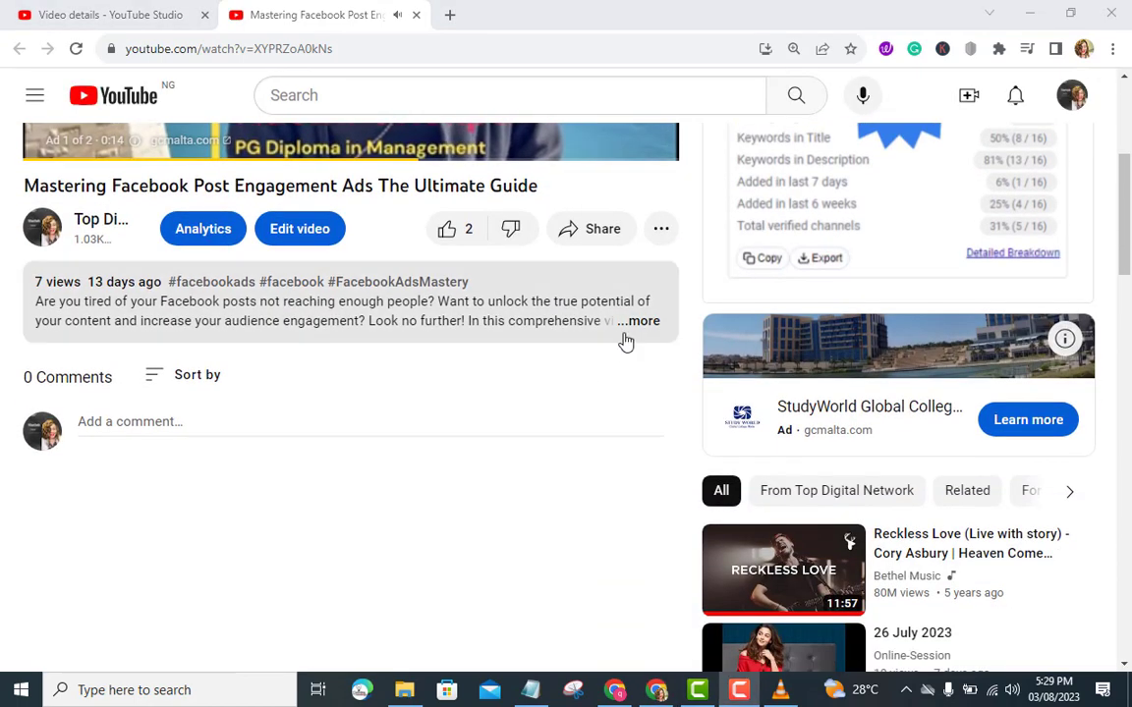
pyautogui.click(638, 322)
pyautogui.scroll(-6, 492, 442)
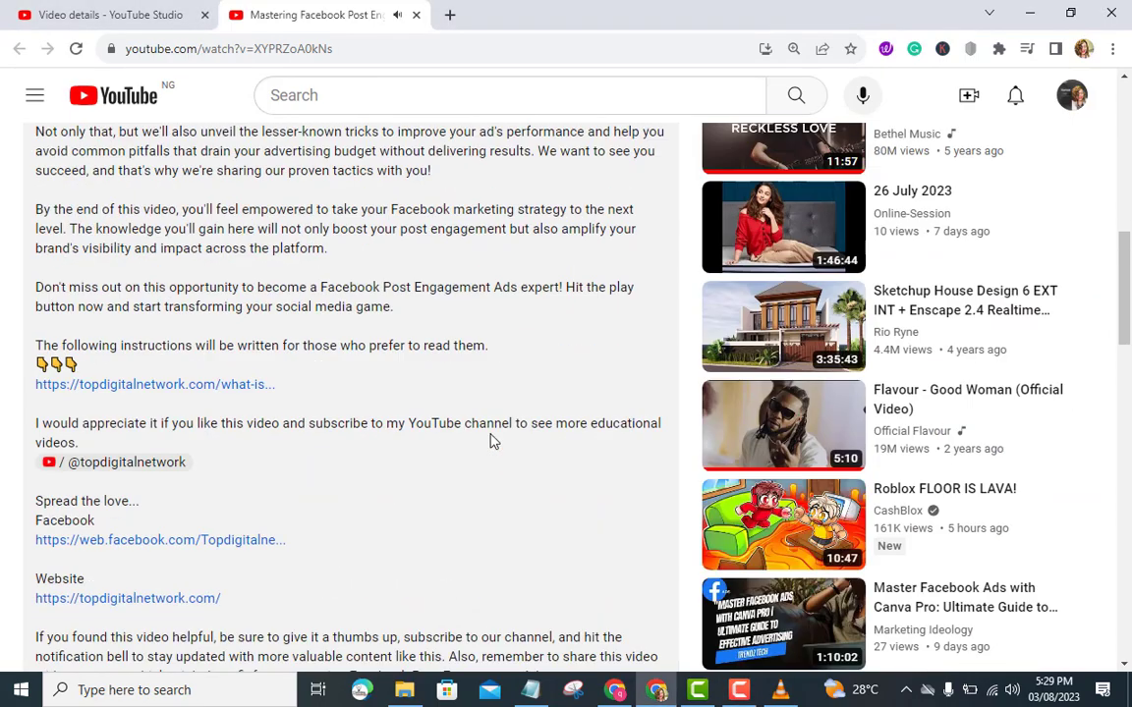
pyautogui.scroll(-4, 492, 442)
pyautogui.scroll(-2, 450, 434)
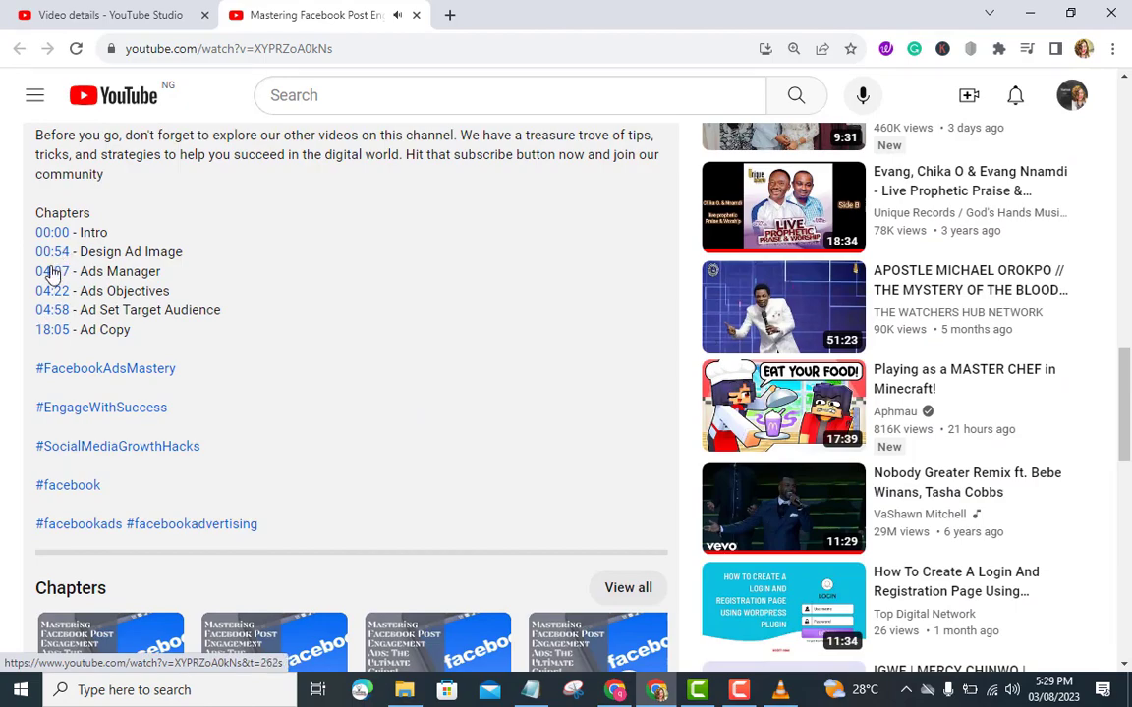
pyautogui.scroll(-4, 283, 373)
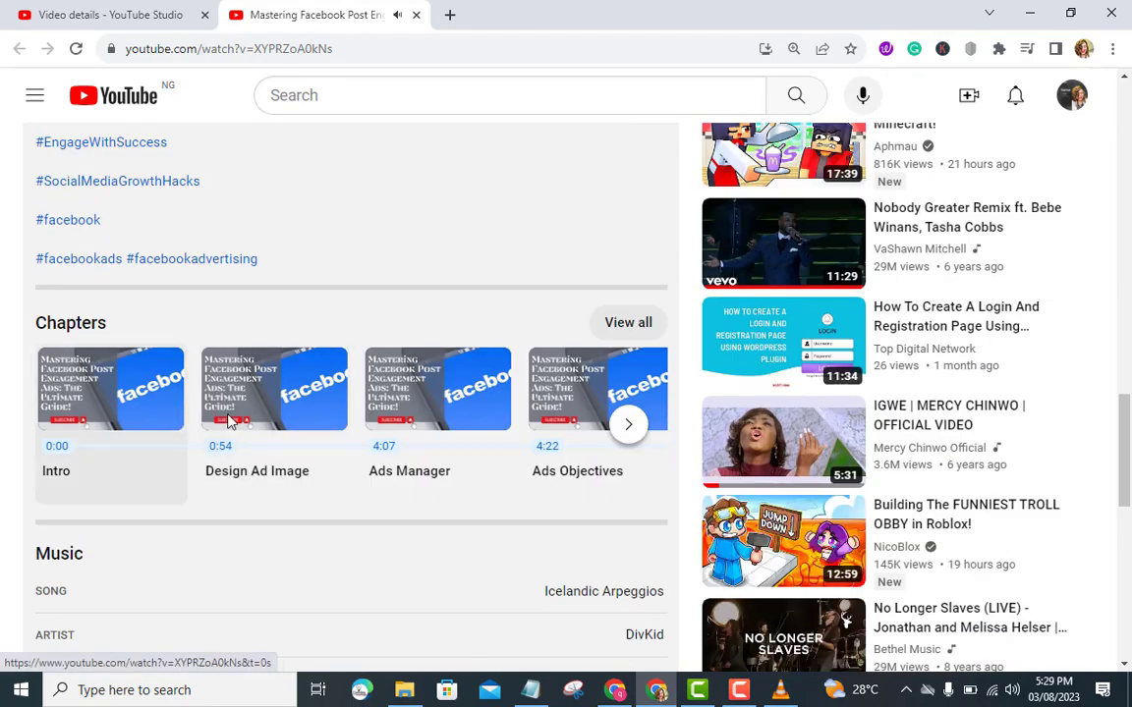
pyautogui.click(625, 329)
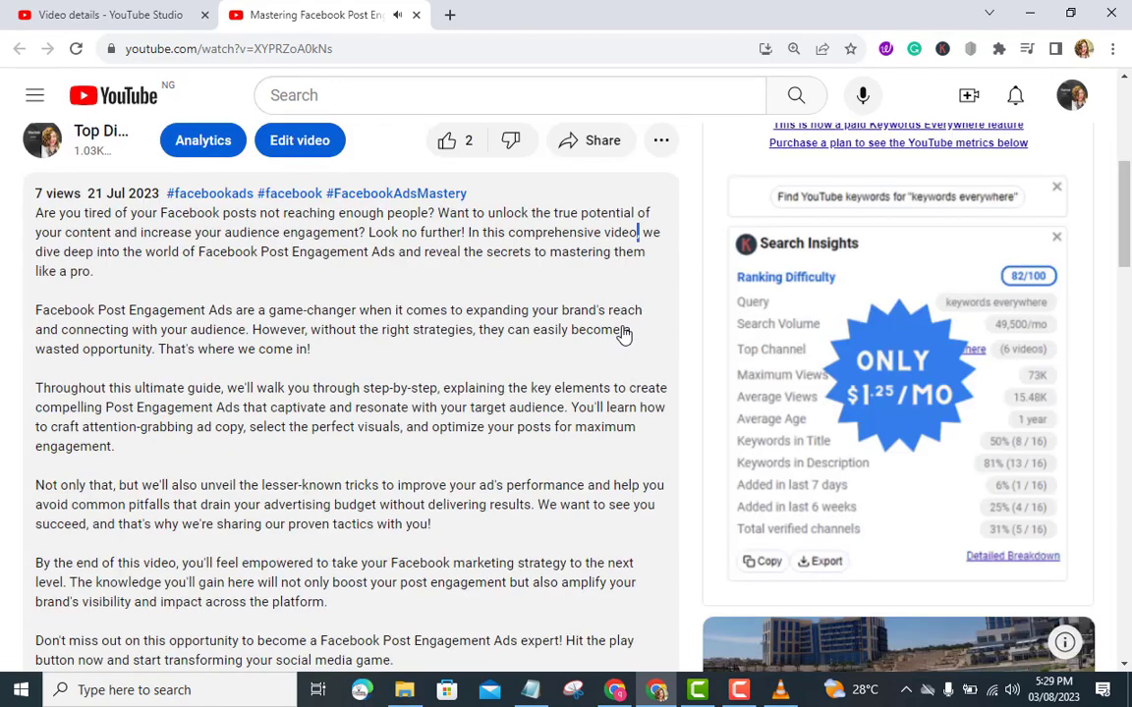
pyautogui.scroll(-10, 677, 366)
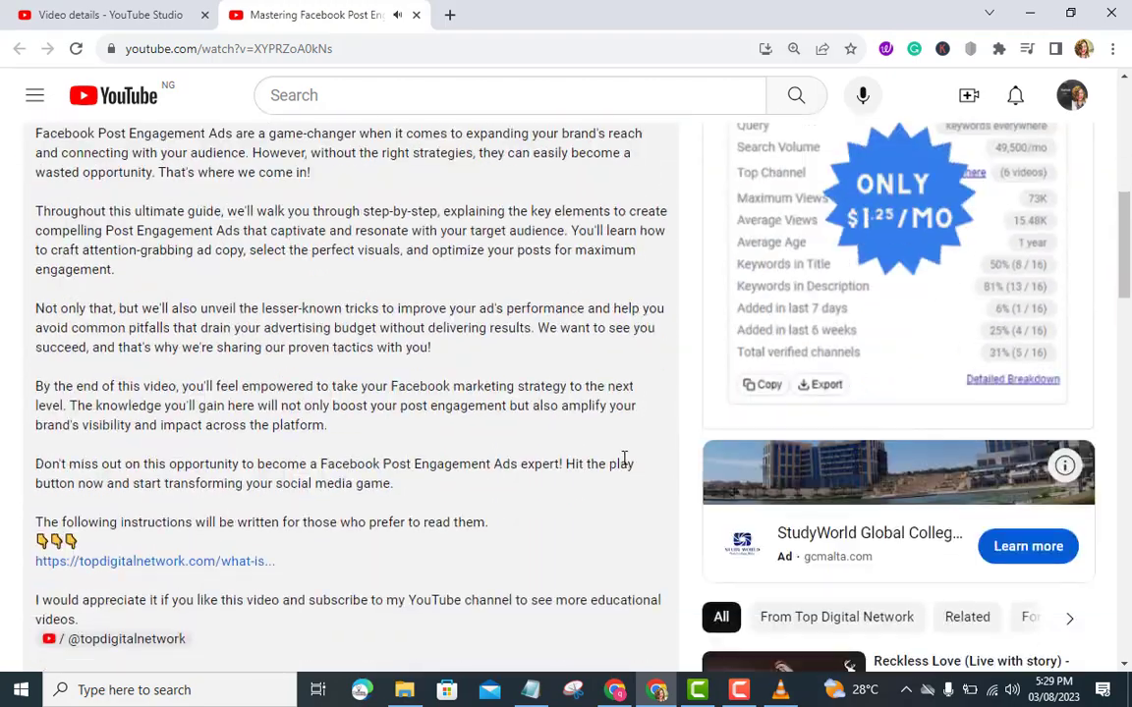
pyautogui.scroll(-8, 619, 458)
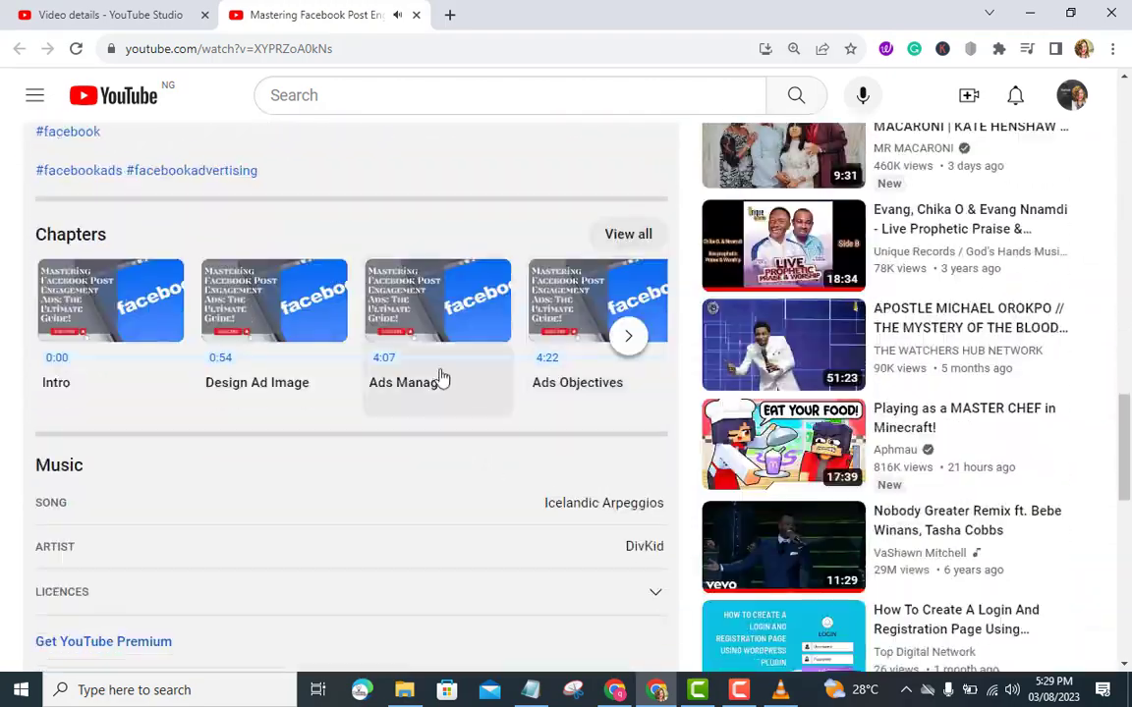
# Step: Start the video from the Ads Manager chapter, dismissing the Premium offer and skipping the ad, and view it briefly in full screen
pyautogui.click(422, 325)
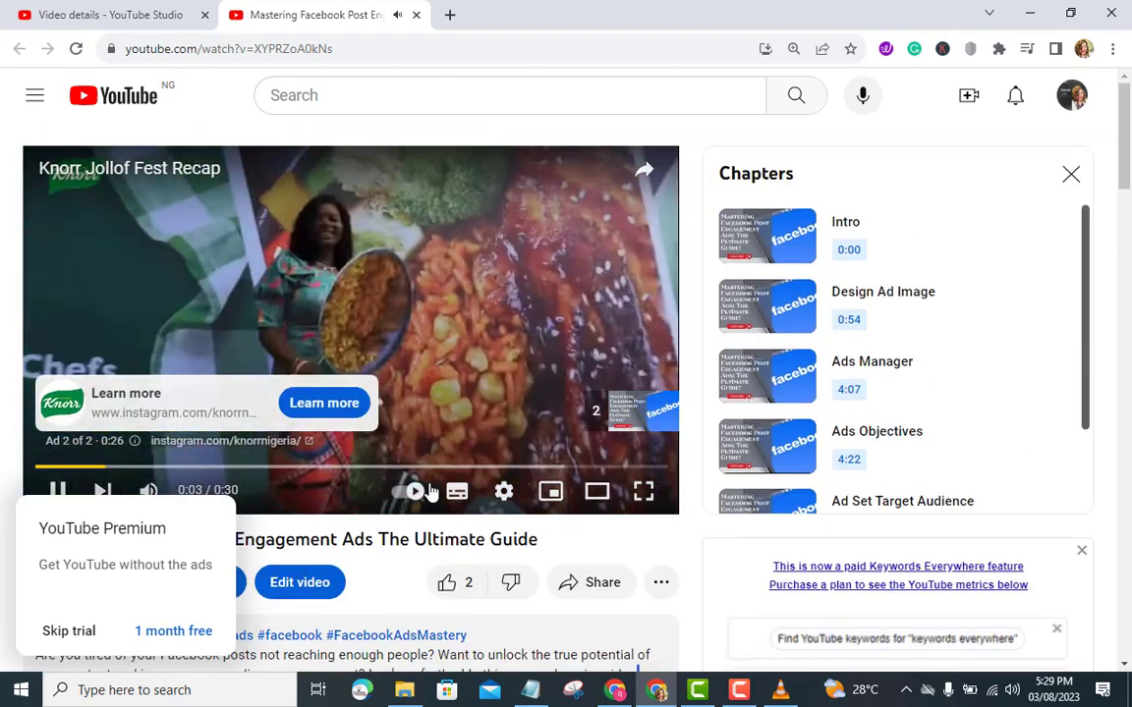
pyautogui.click(76, 634)
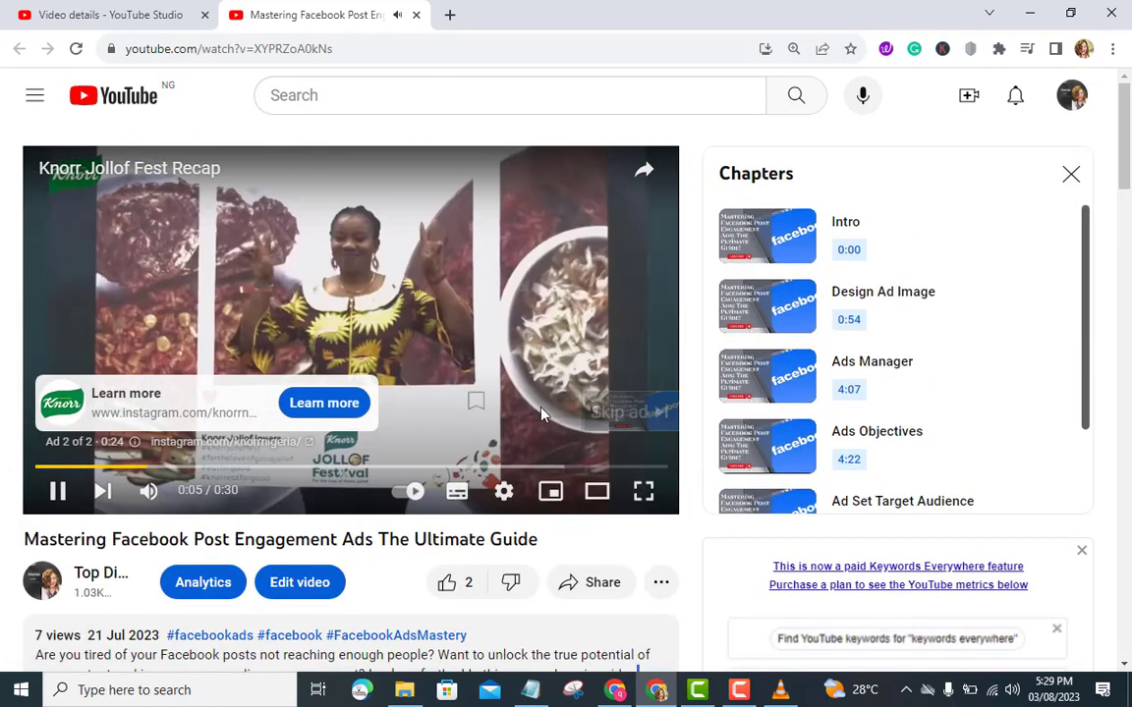
pyautogui.click(620, 414)
pyautogui.click(643, 490)
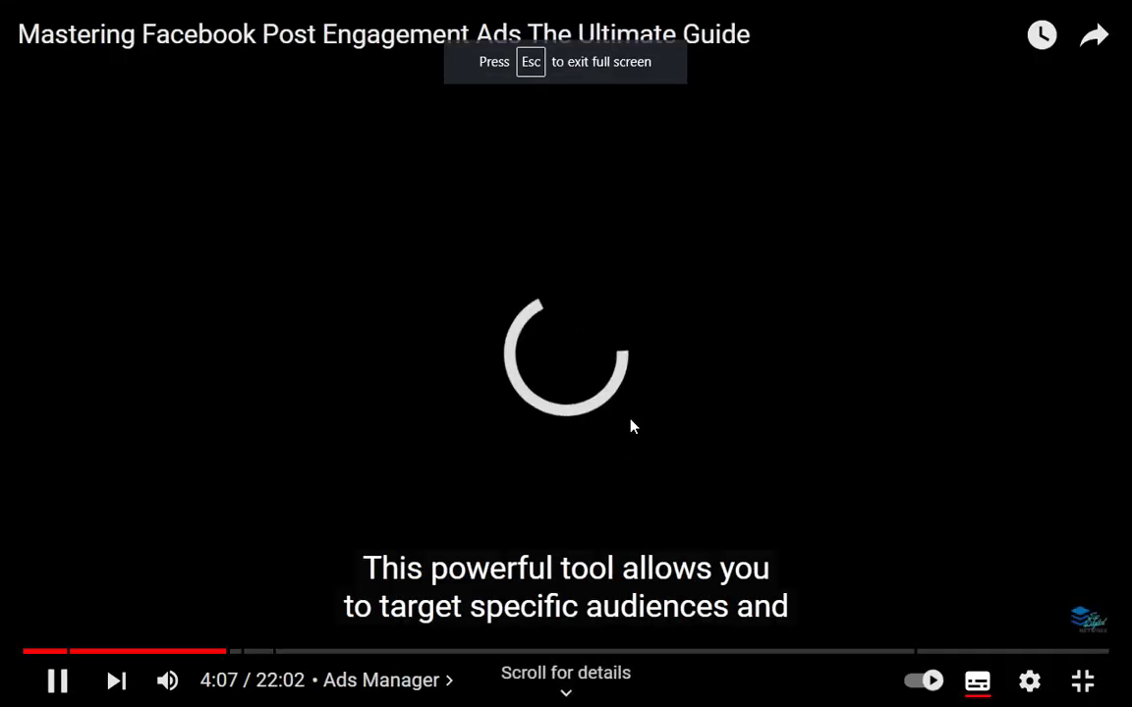
pyautogui.press('Escape')
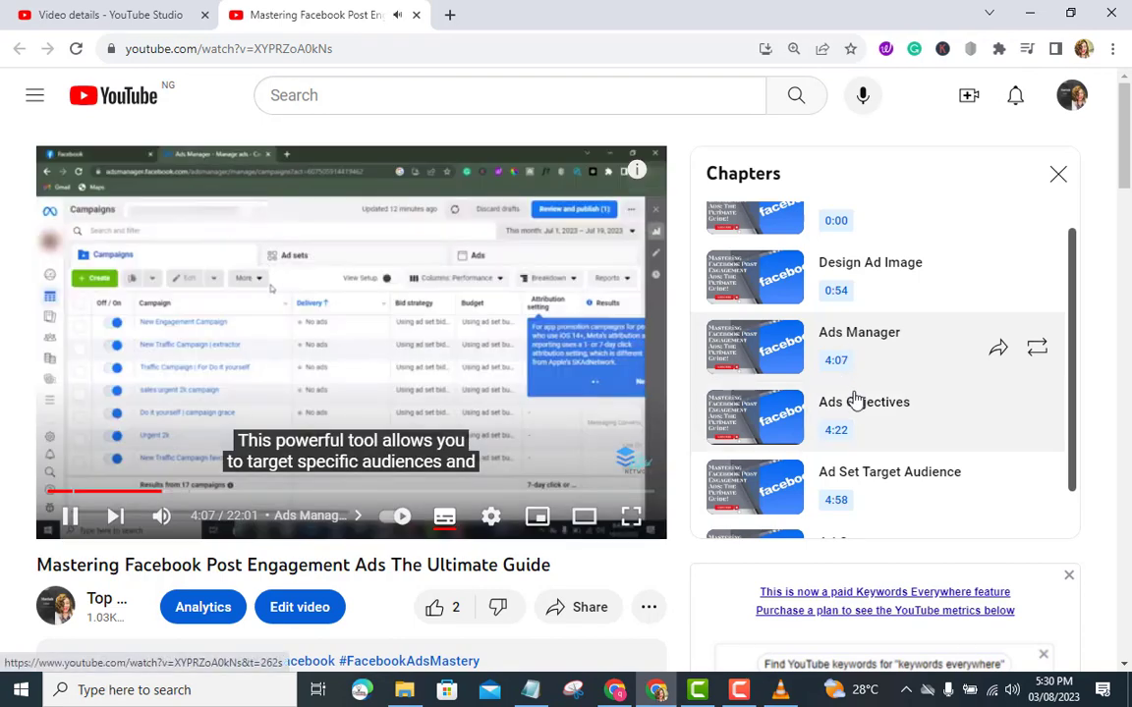
# Step: Play the Ads Objectives chapter and the Ad Copy chapter, and pause the video where the ad copy section really begins
pyautogui.click(789, 422)
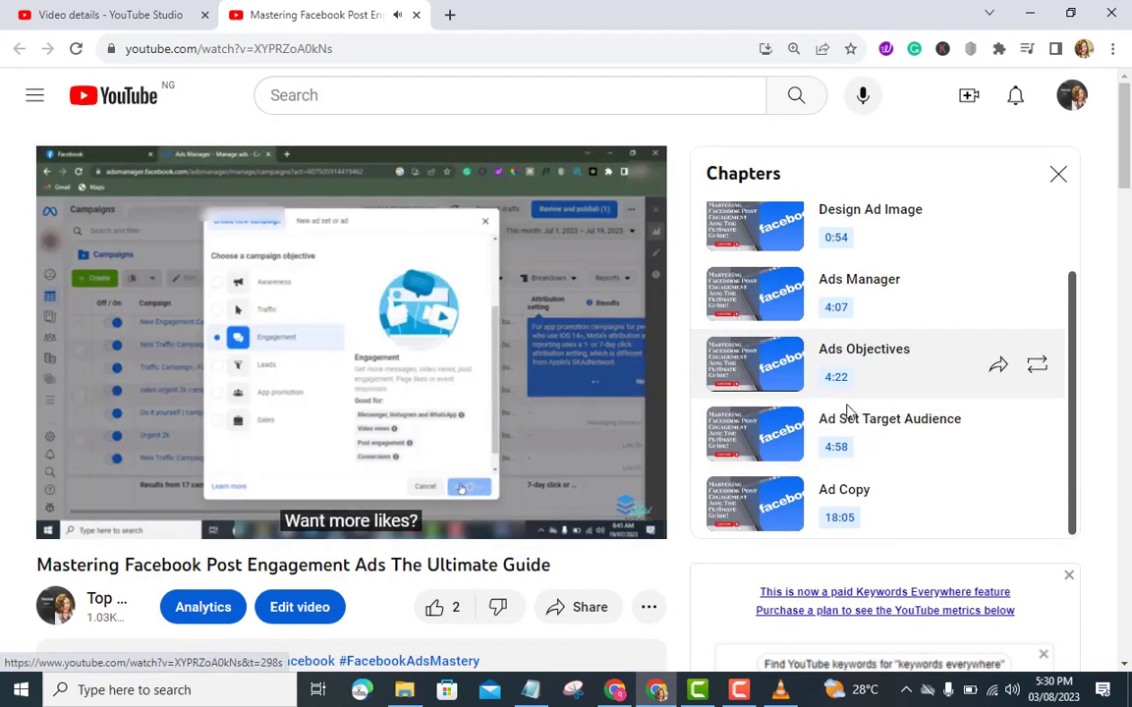
pyautogui.click(769, 494)
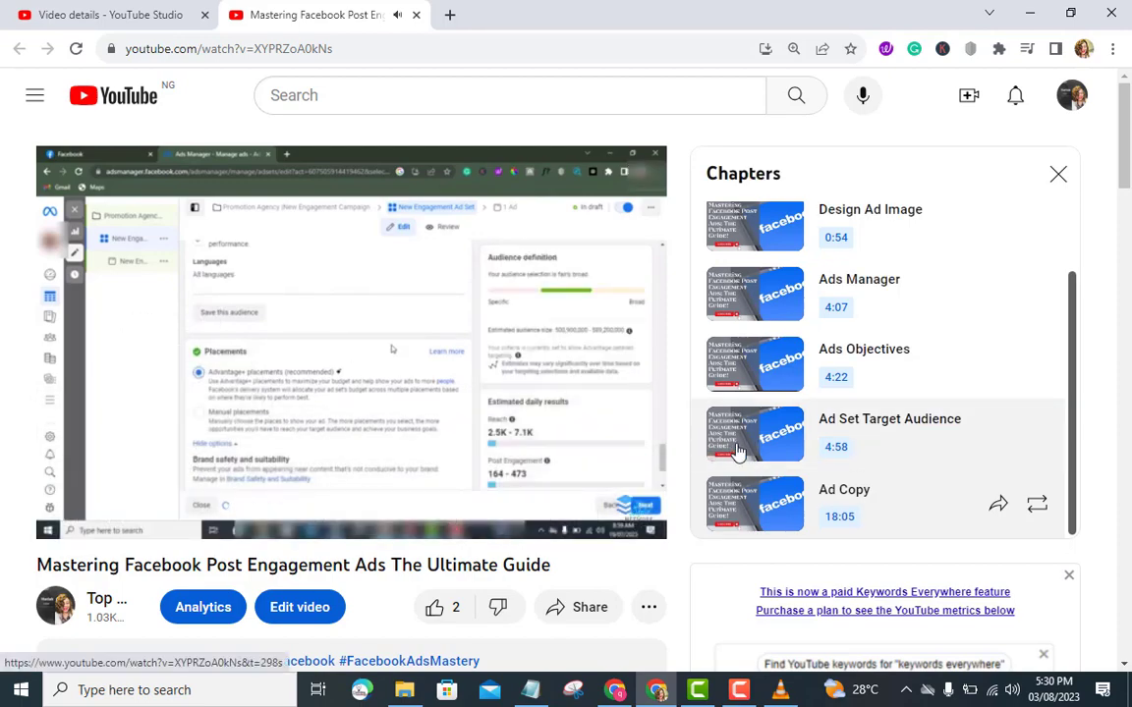
pyautogui.scroll(-1, 518, 469)
pyautogui.scroll(-3, 491, 471)
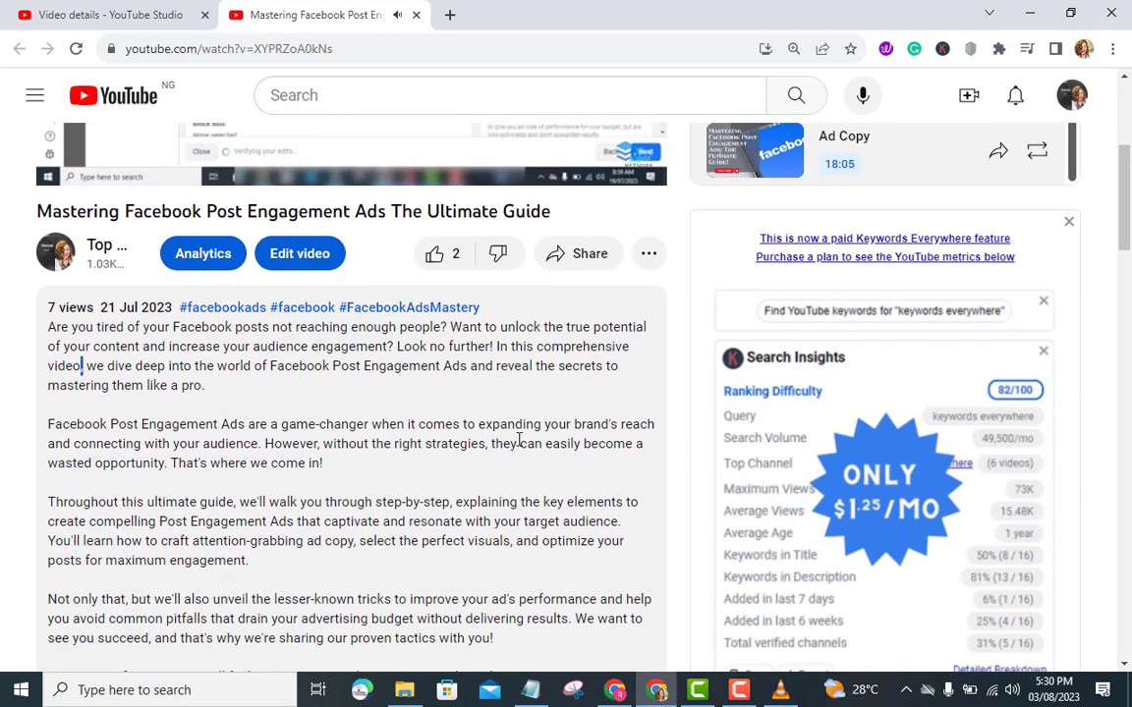
pyautogui.scroll(2, 515, 439)
pyautogui.scroll(2, 540, 445)
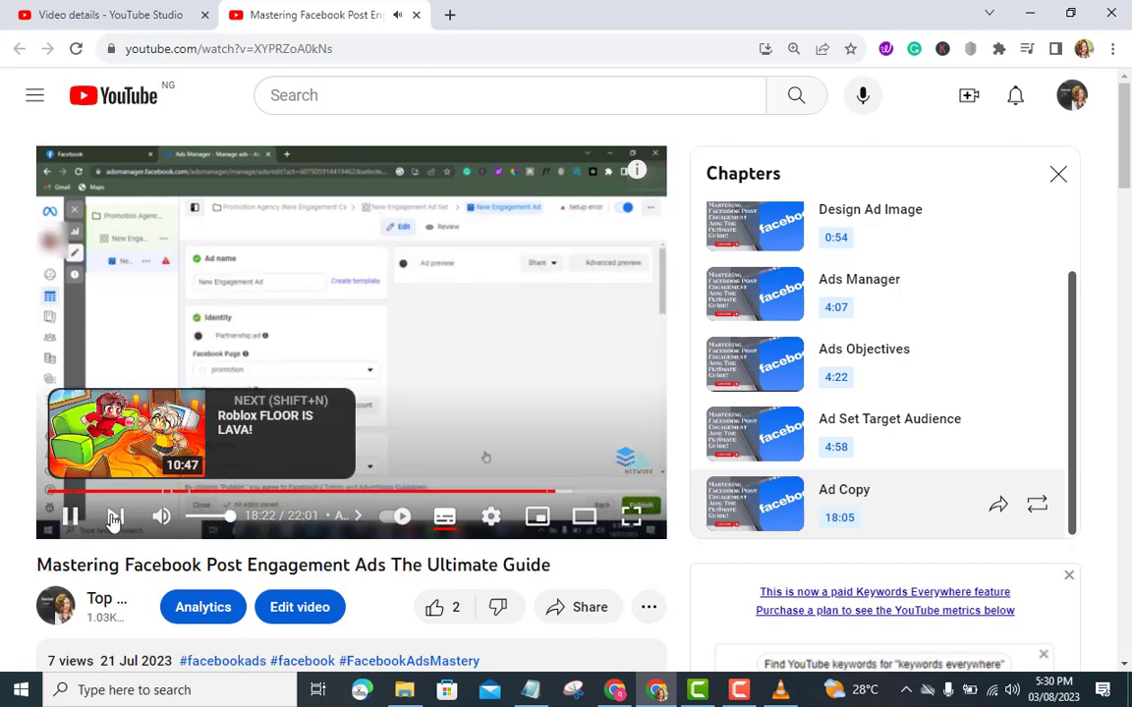
pyautogui.click(73, 518)
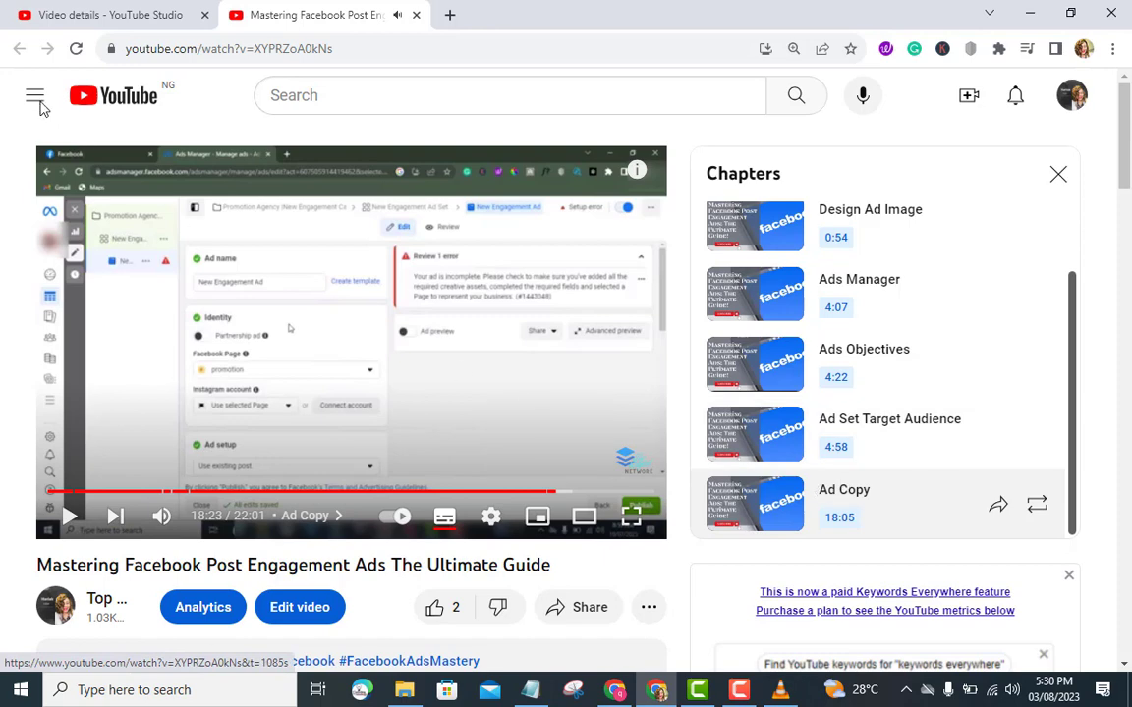
# Step: Change the Ad Copy chapter's timestamp in the Studio description to 18:22 and save the video details
pyautogui.click(35, 14)
pyautogui.scroll(-1, 416, 450)
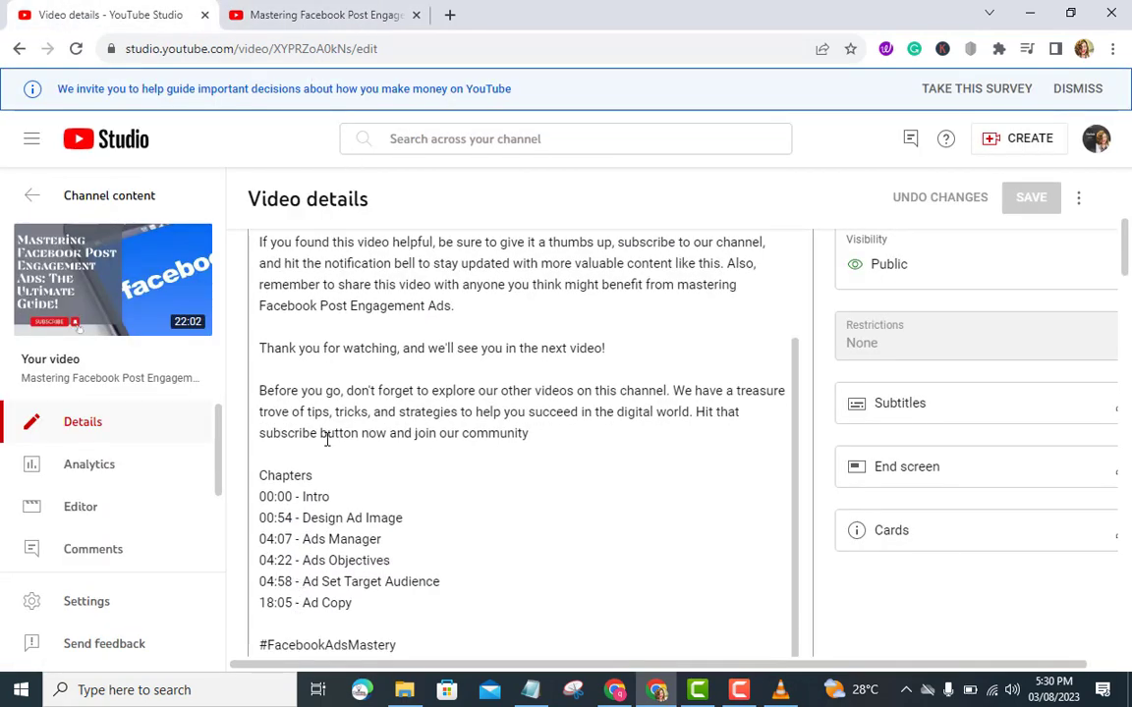
pyautogui.click(290, 602)
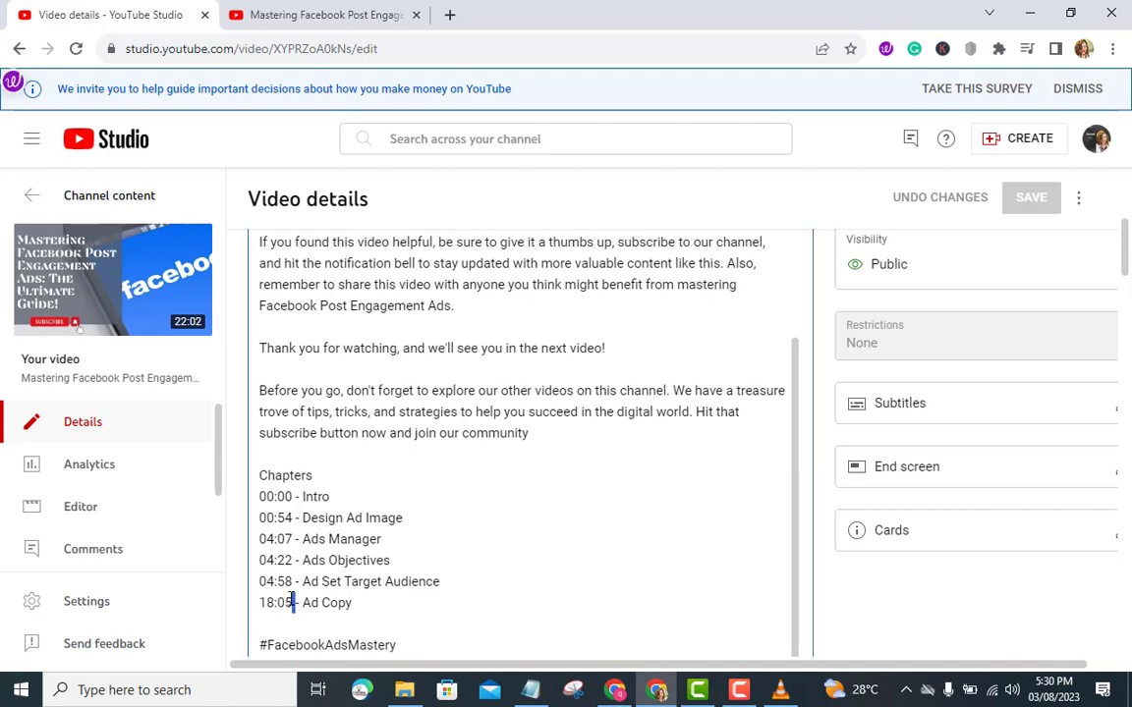
pyautogui.click(284, 15)
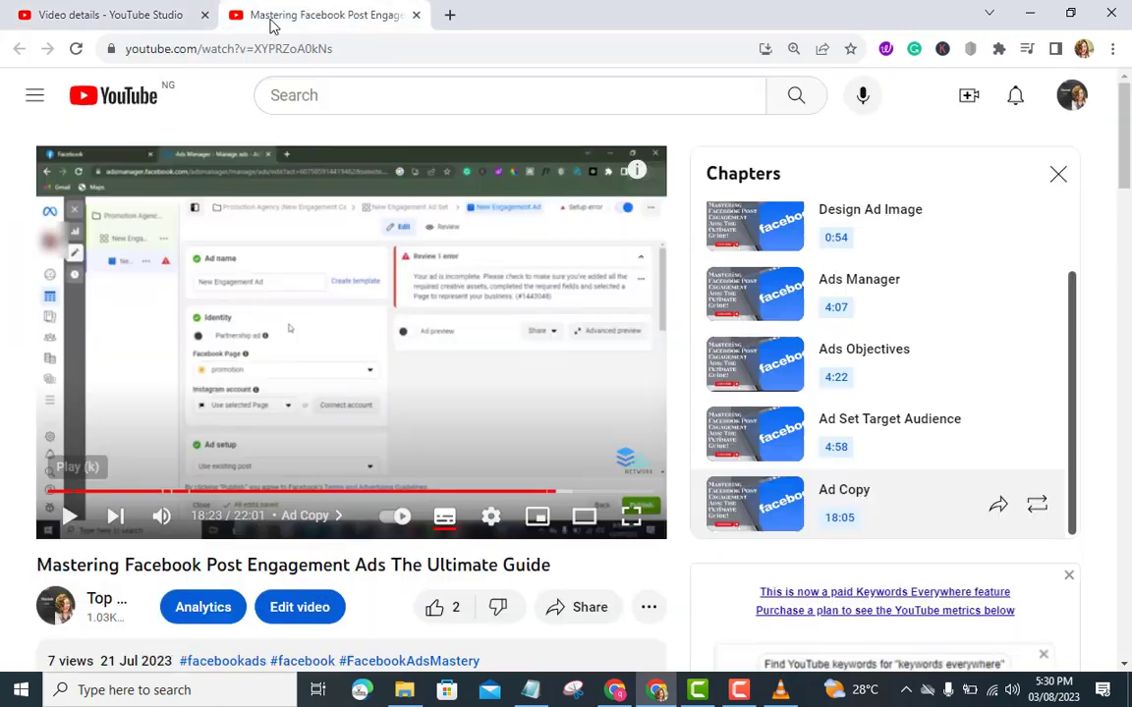
pyautogui.click(157, 13)
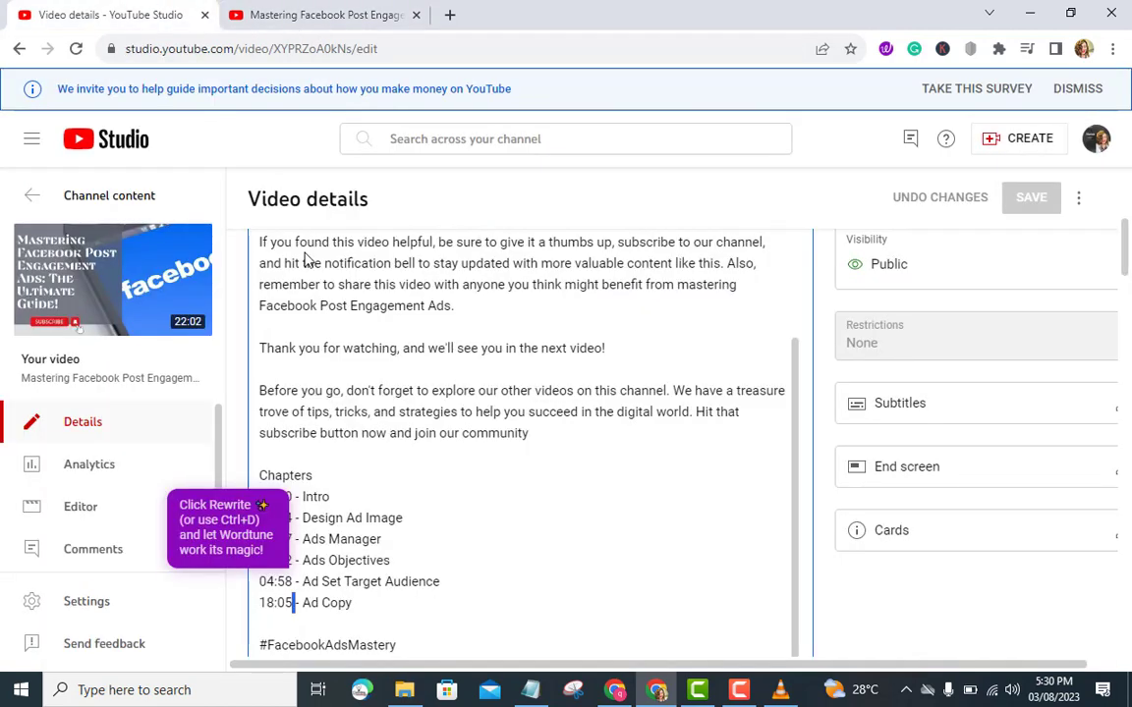
pyautogui.doubleClick(287, 602)
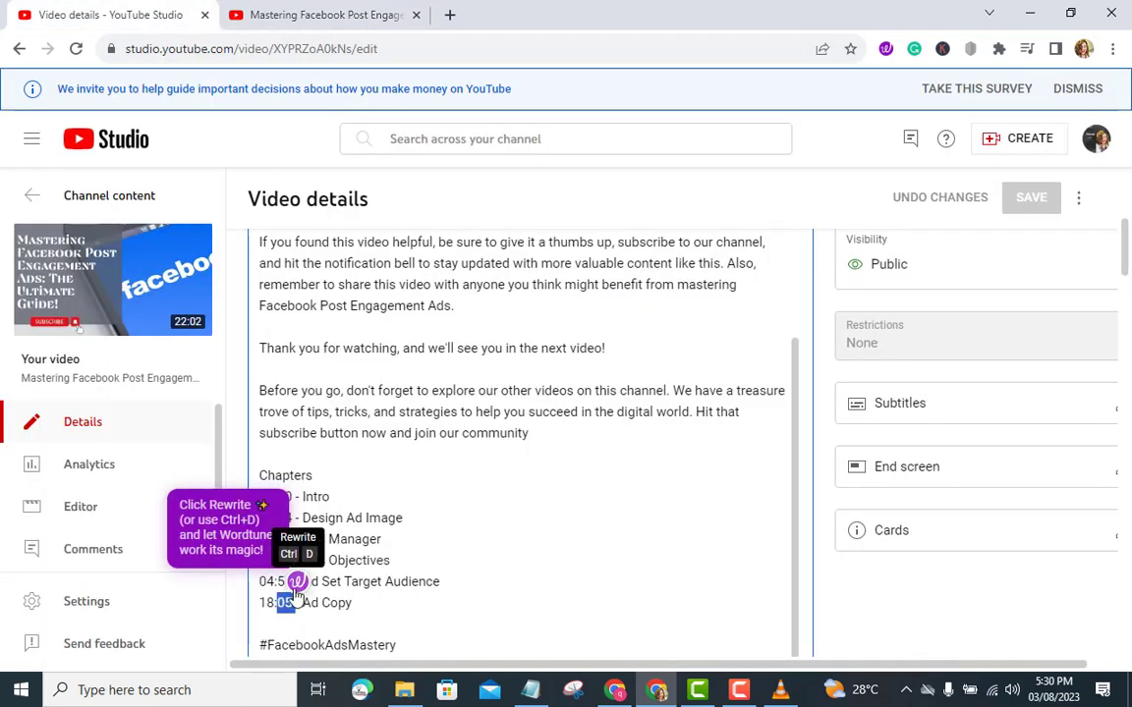
pyautogui.write('22')
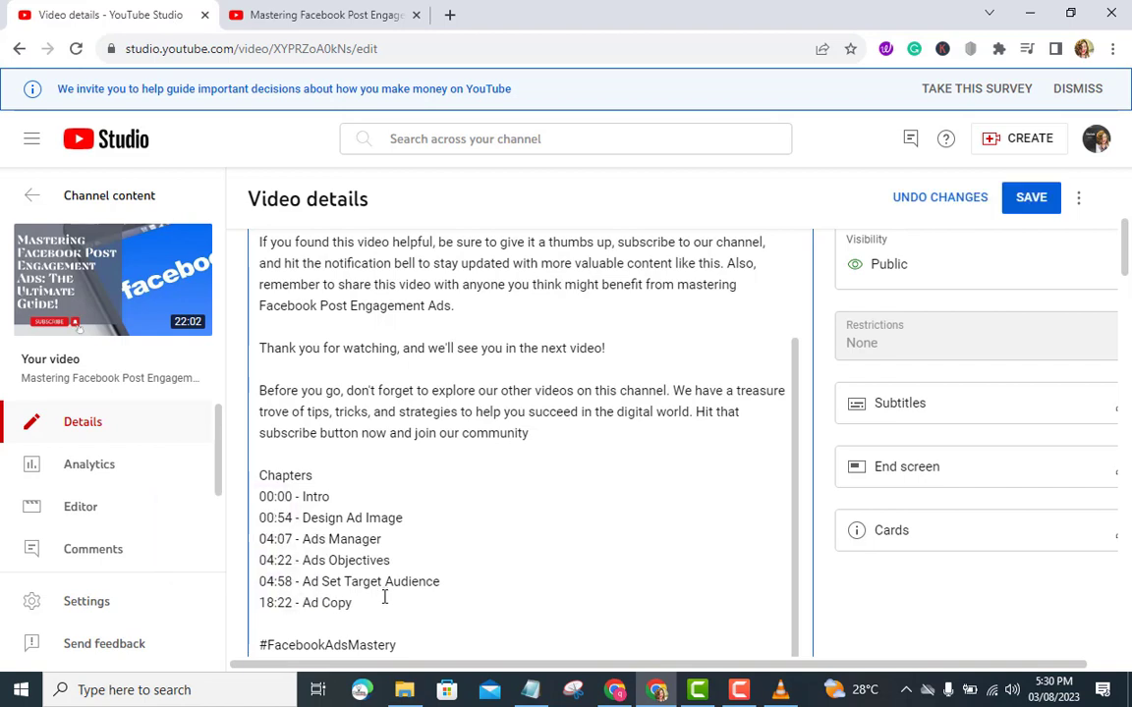
pyautogui.click(1031, 208)
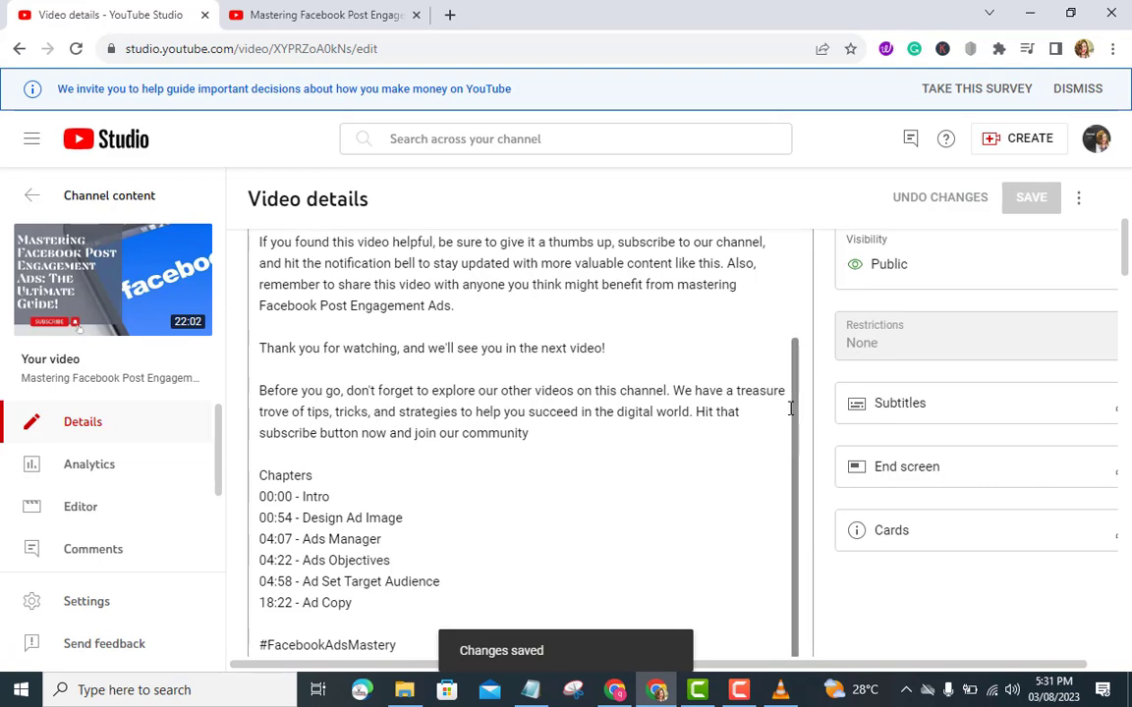
# Step: Return to the video's watch page and reload it to check the updated Ad Copy chapter
pyautogui.click(356, 18)
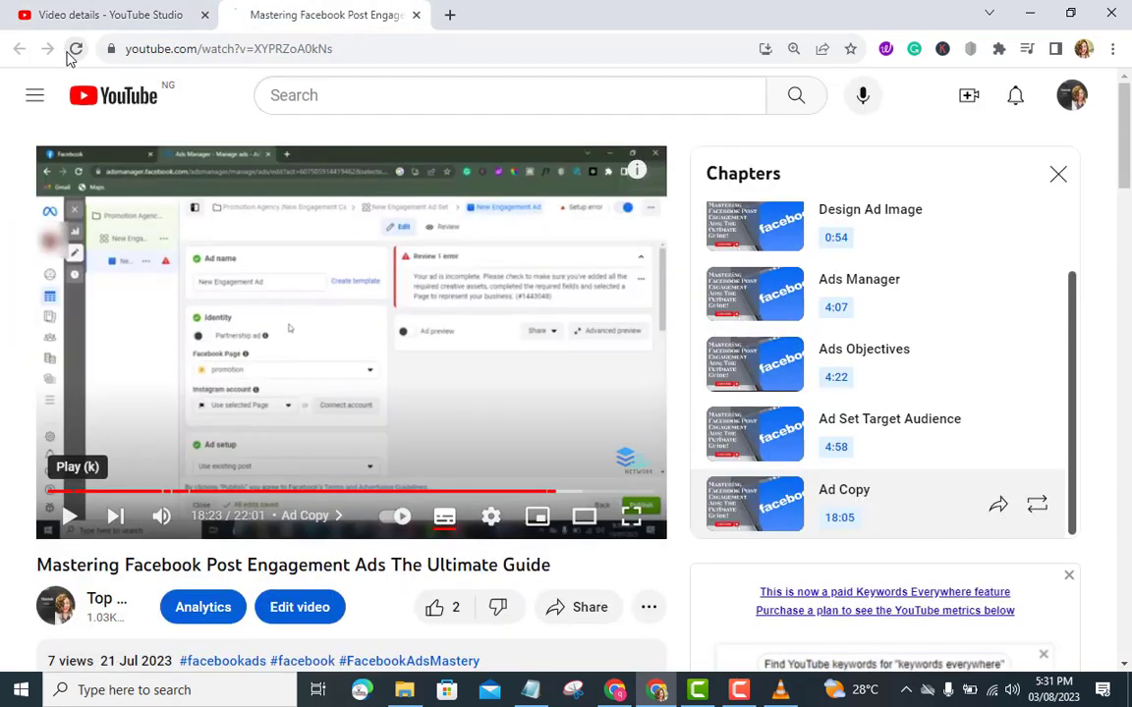